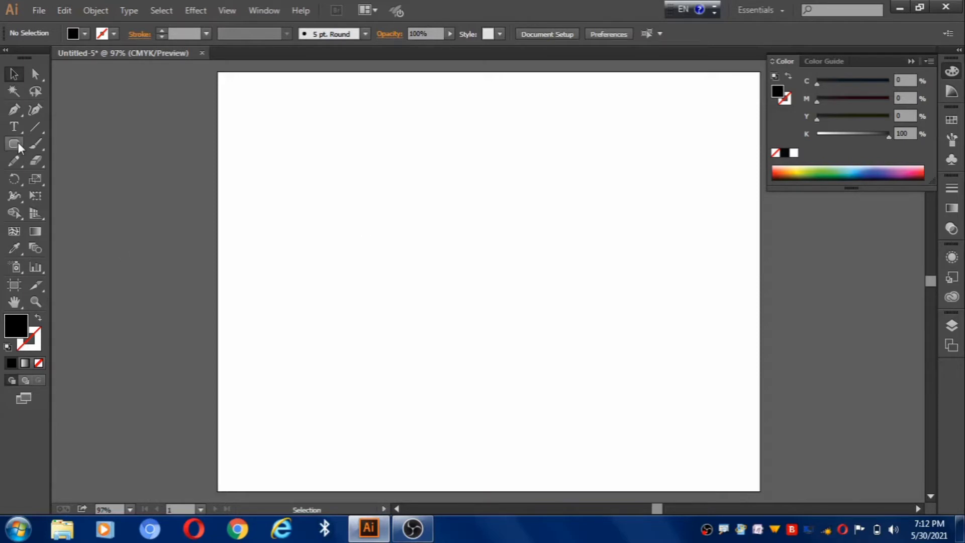
# Step: Create a black rectangle 3 in wide by 5.5 in tall on the artboard
pyautogui.click(18, 143)
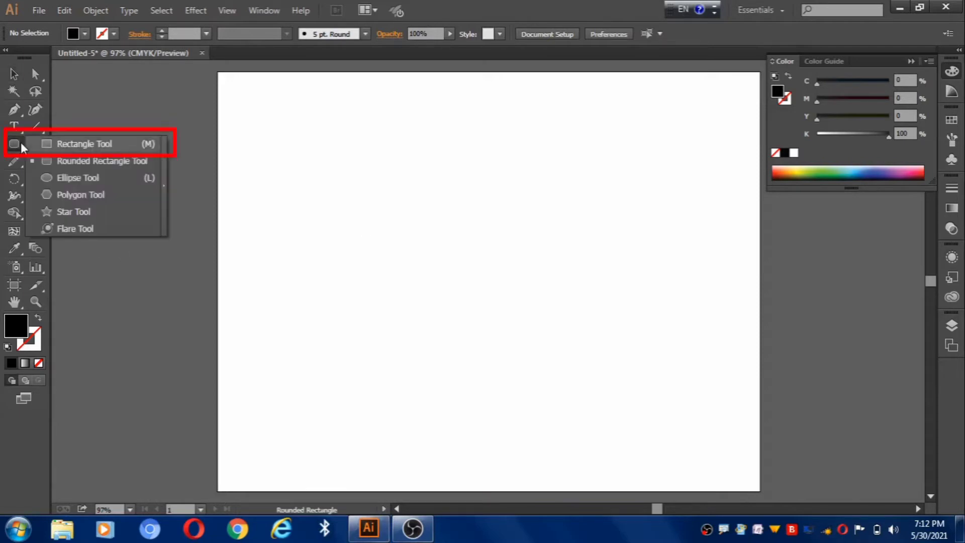
pyautogui.moveTo(18, 142); pyautogui.dragTo(64, 141)
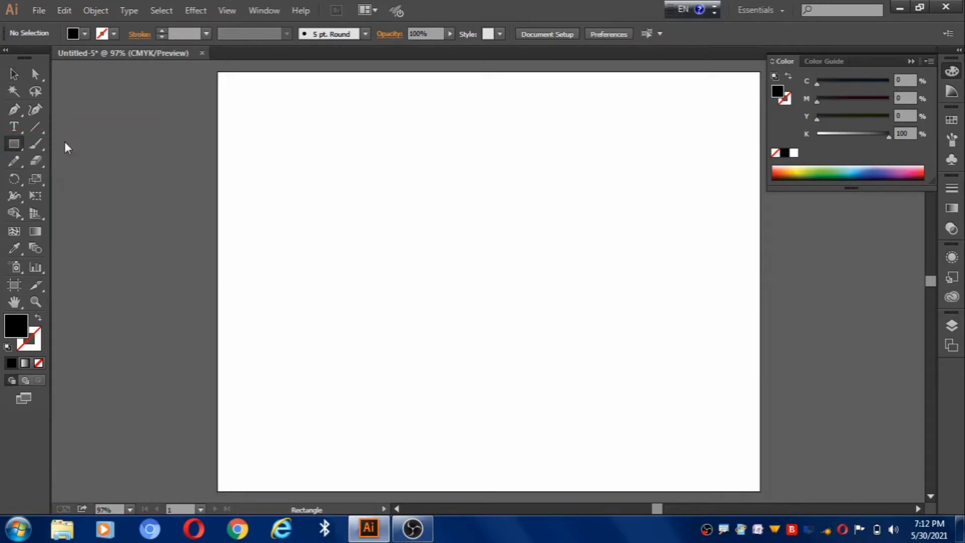
pyautogui.click(431, 241)
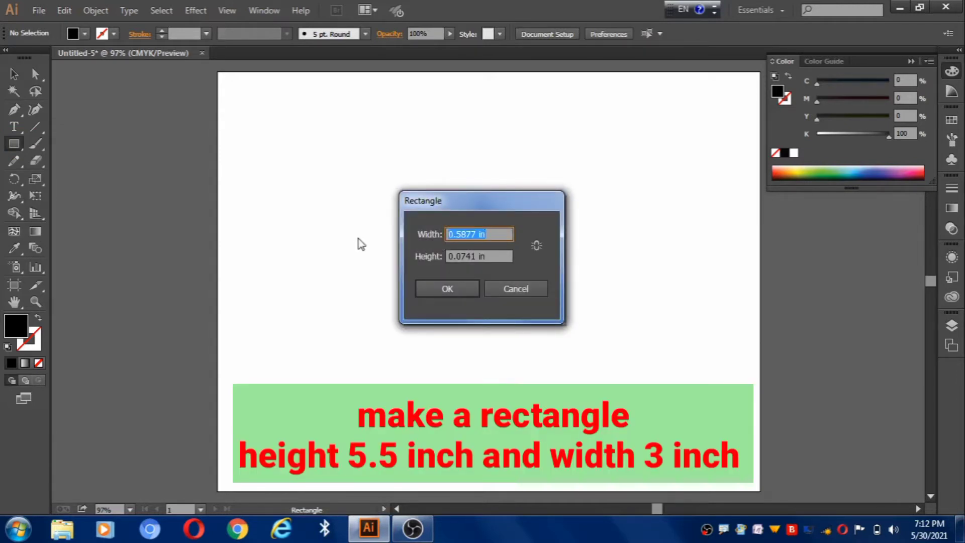
pyautogui.write('3')
pyautogui.click(487, 255)
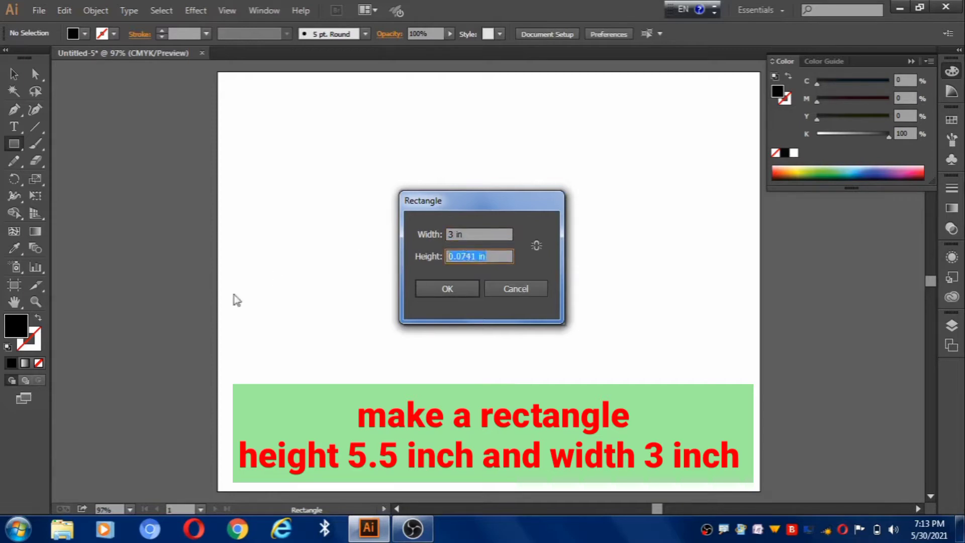
pyautogui.write('5.5')
pyautogui.click(447, 289)
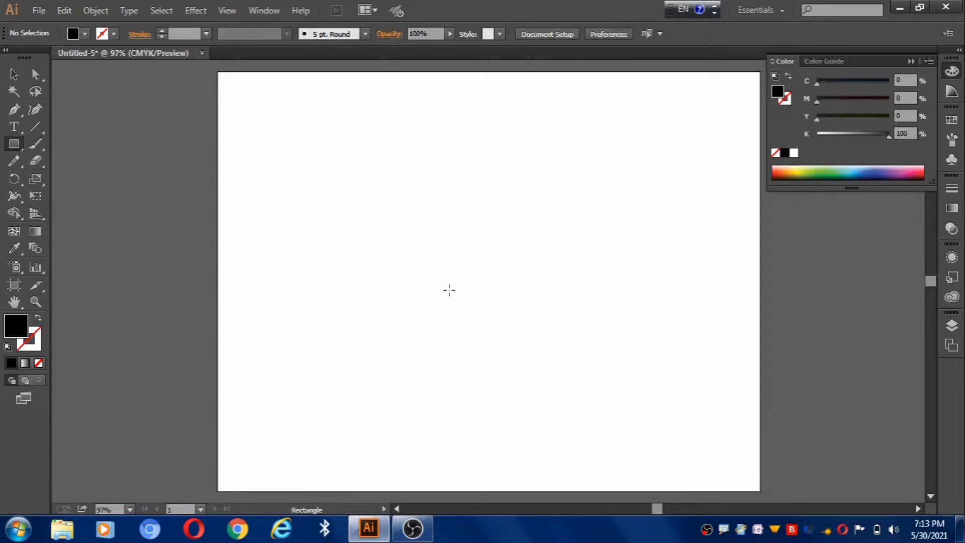
# Step: Move the rectangle toward the artboard centre and paste an identical copy in front
pyautogui.click(11, 75)
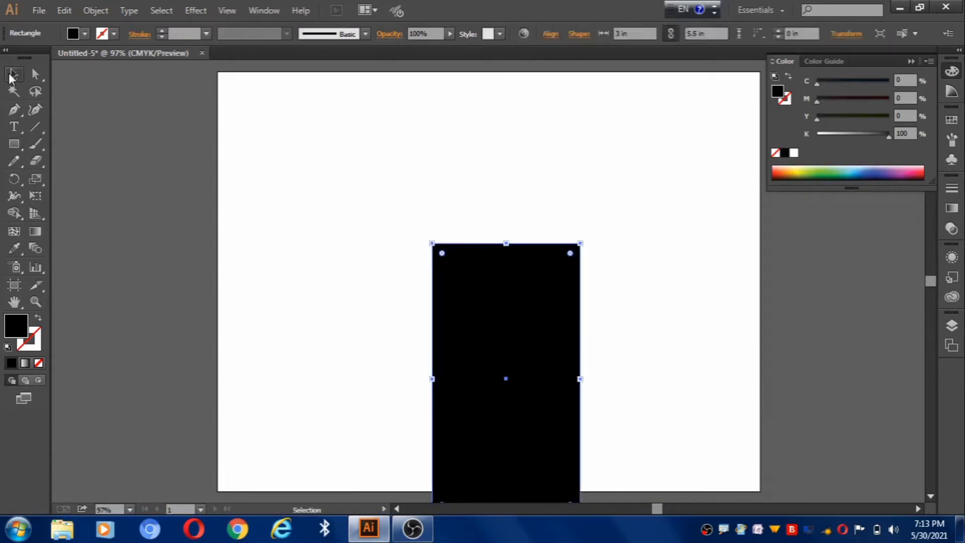
pyautogui.moveTo(517, 358); pyautogui.dragTo(464, 255)
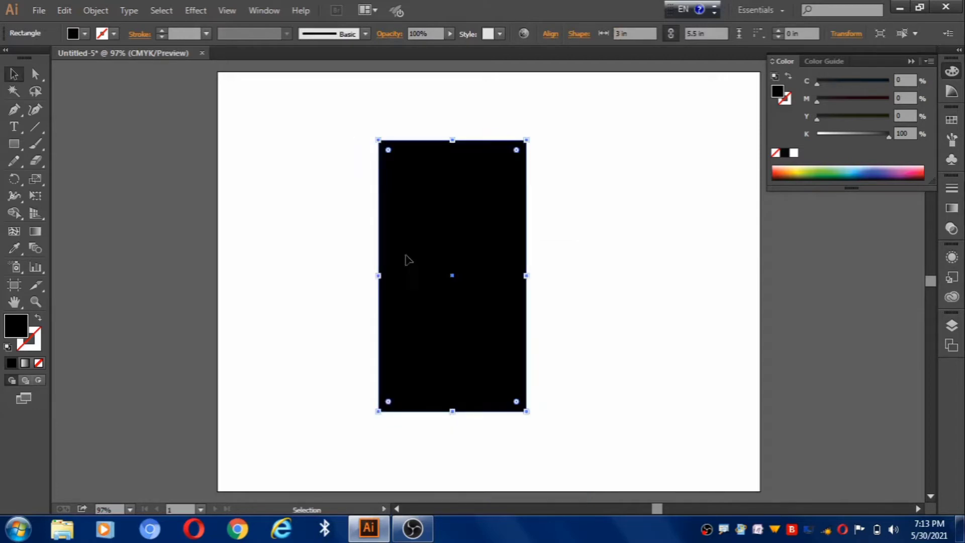
pyautogui.click(64, 10)
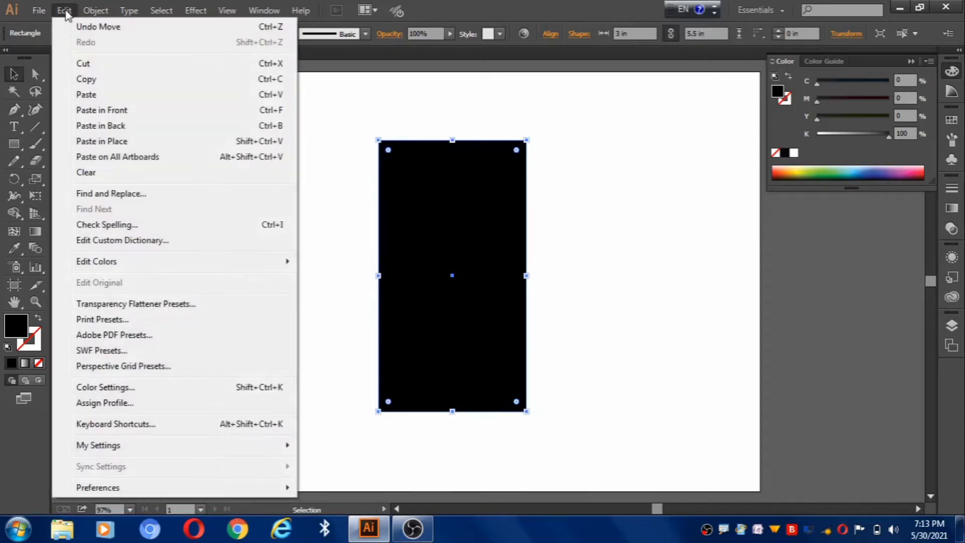
pyautogui.click(83, 76)
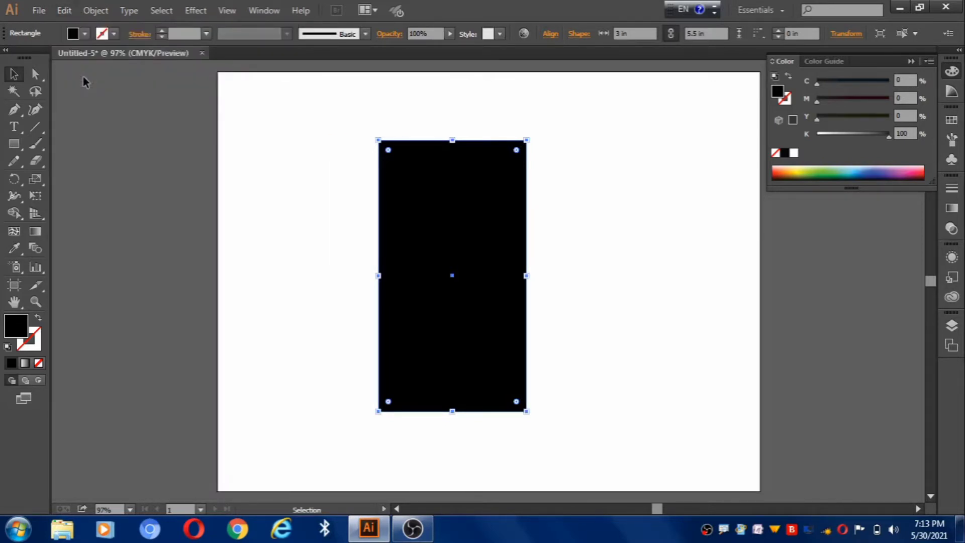
pyautogui.click(64, 10)
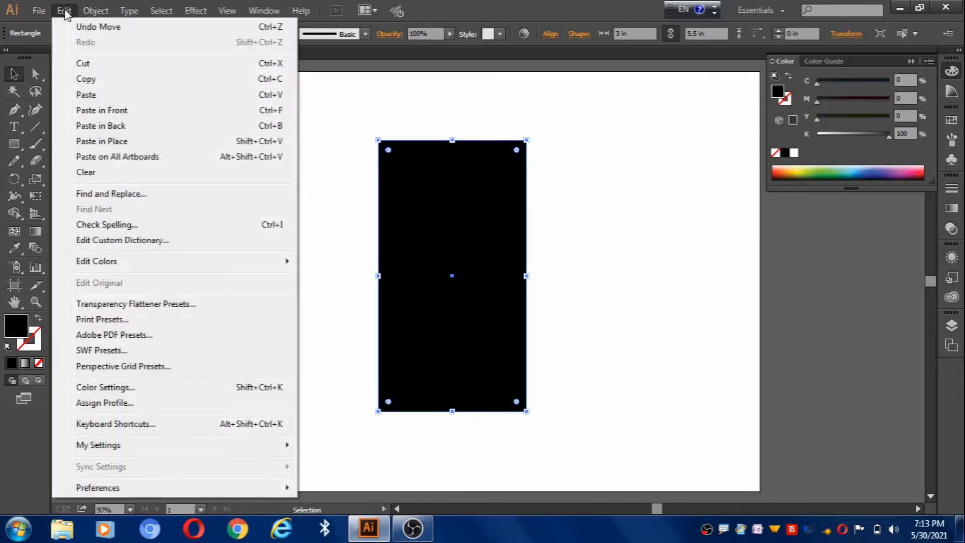
pyautogui.click(103, 111)
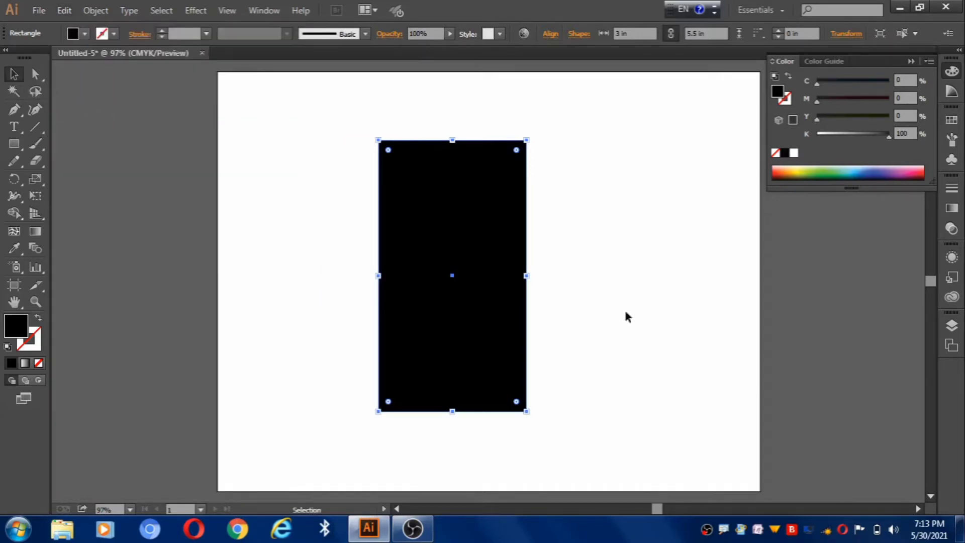
# Step: Lock the bottom rectangle under Layer 1 in the Layers panel
pyautogui.click(951, 326)
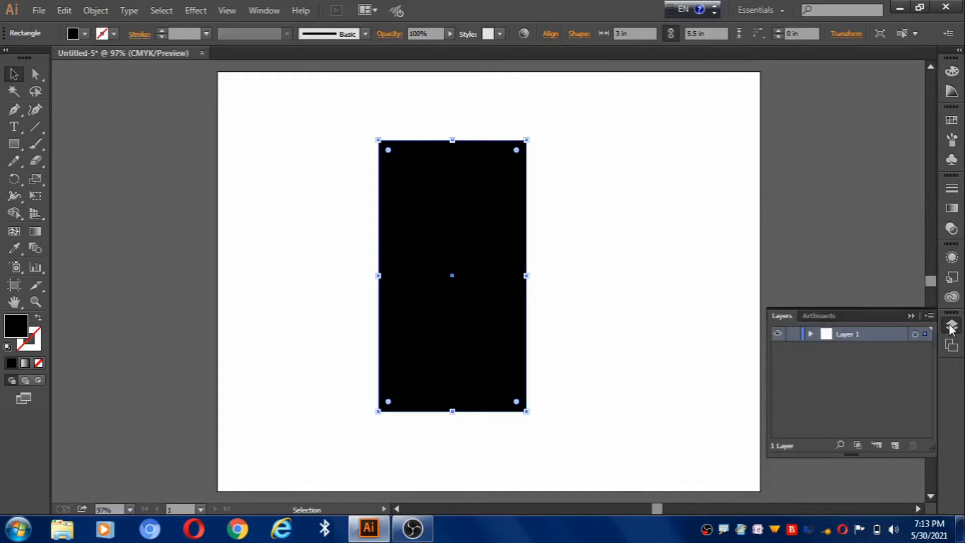
pyautogui.click(810, 334)
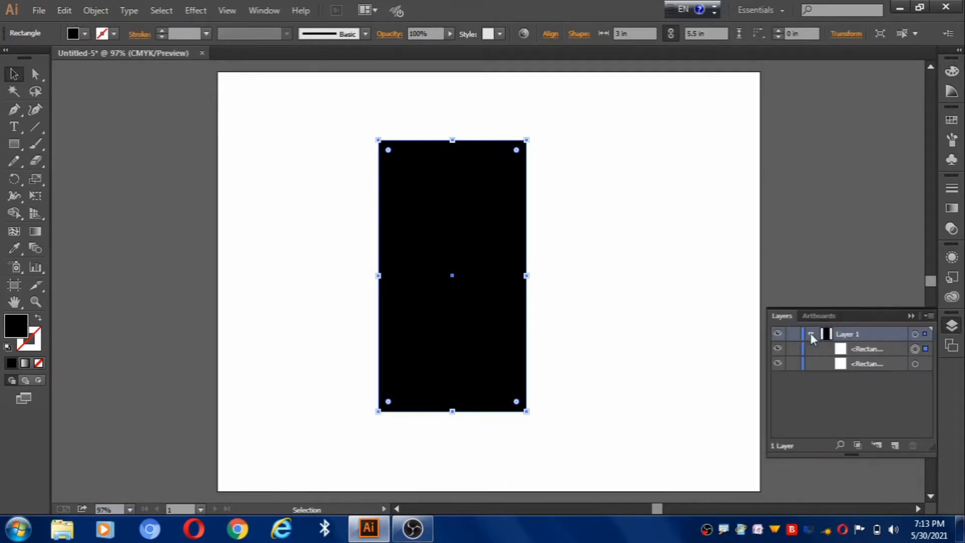
pyautogui.click(792, 364)
pyautogui.click(39, 76)
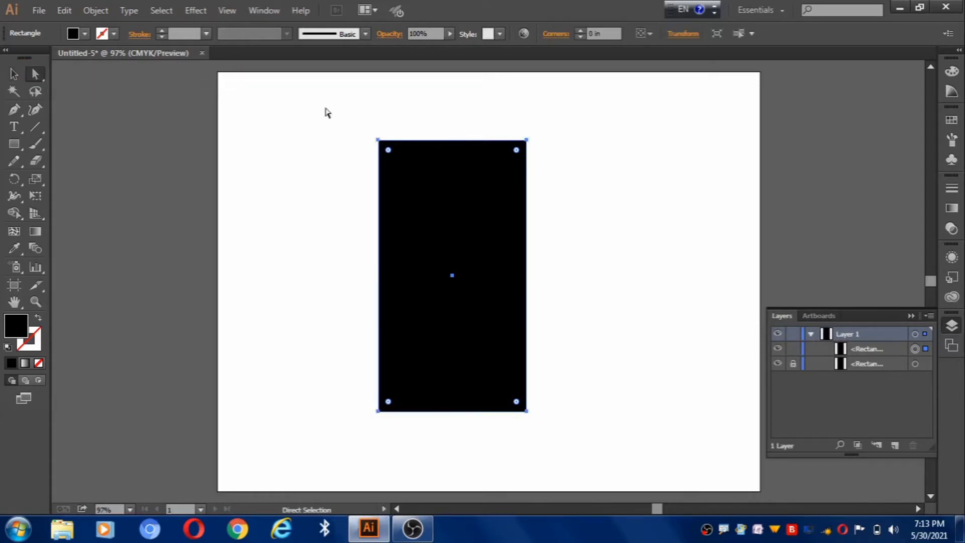
# Step: Lower the front rectangle's top edge by nudging its top anchors with Shift+Down
pyautogui.click(367, 130)
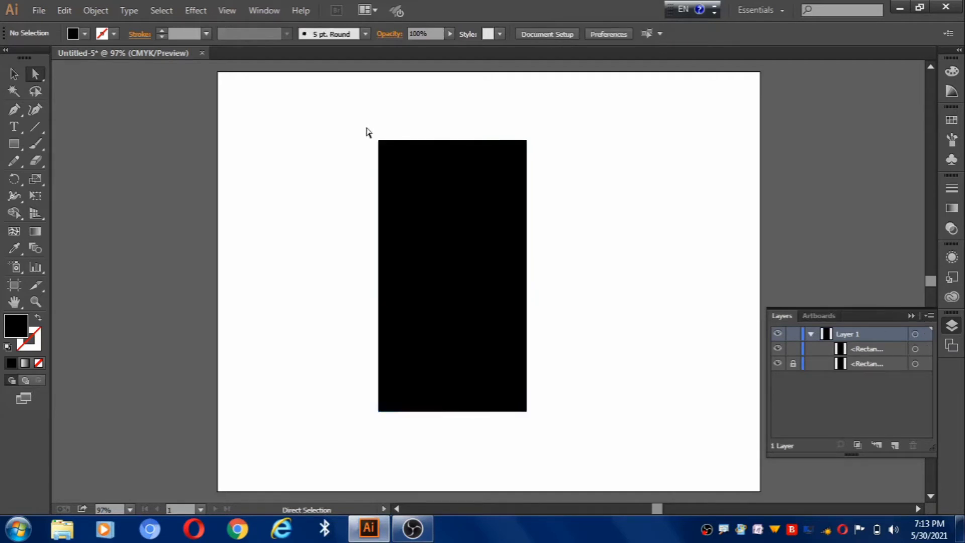
pyautogui.moveTo(366, 128); pyautogui.dragTo(577, 164)
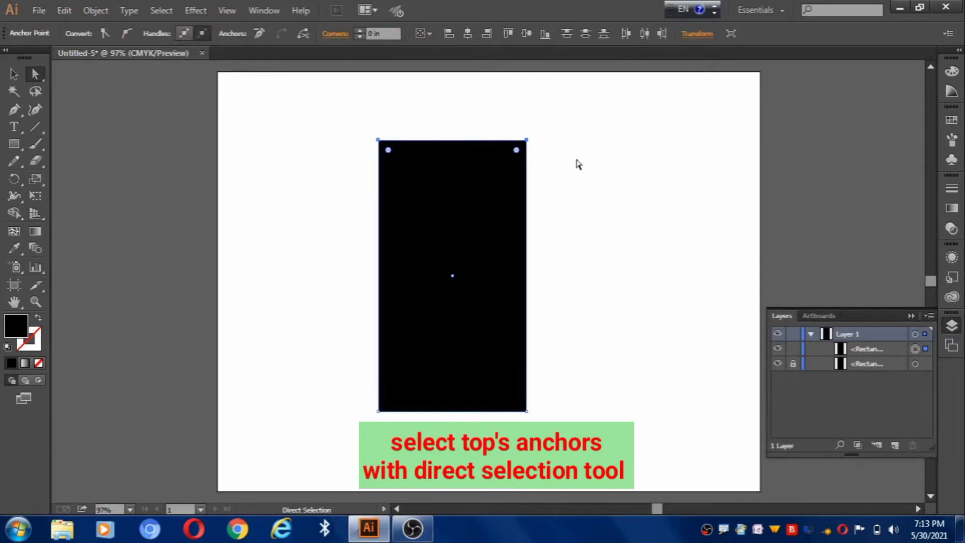
pyautogui.press('ctrl')
pyautogui.hotkey('shift', 'Down')
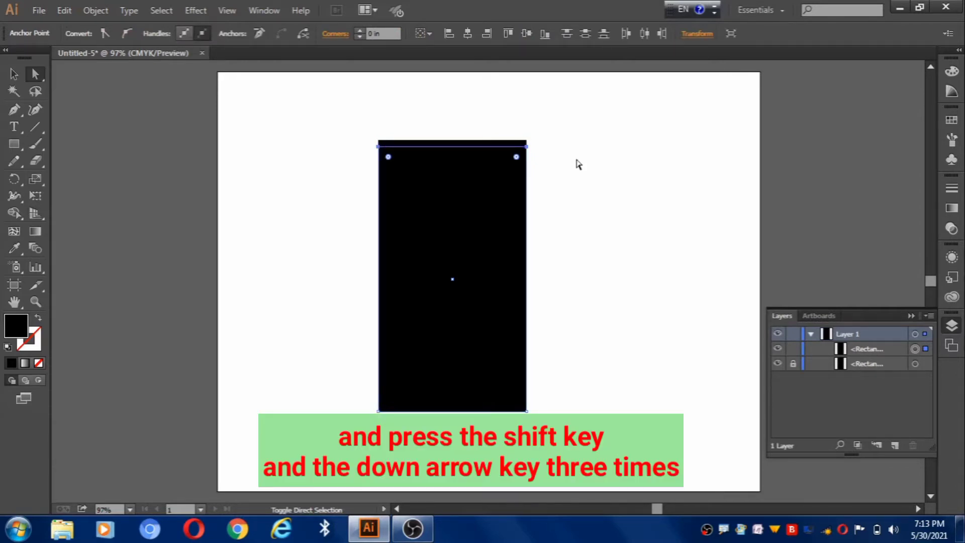
pyautogui.hotkey('shift', 'Down')
pyautogui.hotkey('shift', 'Down')
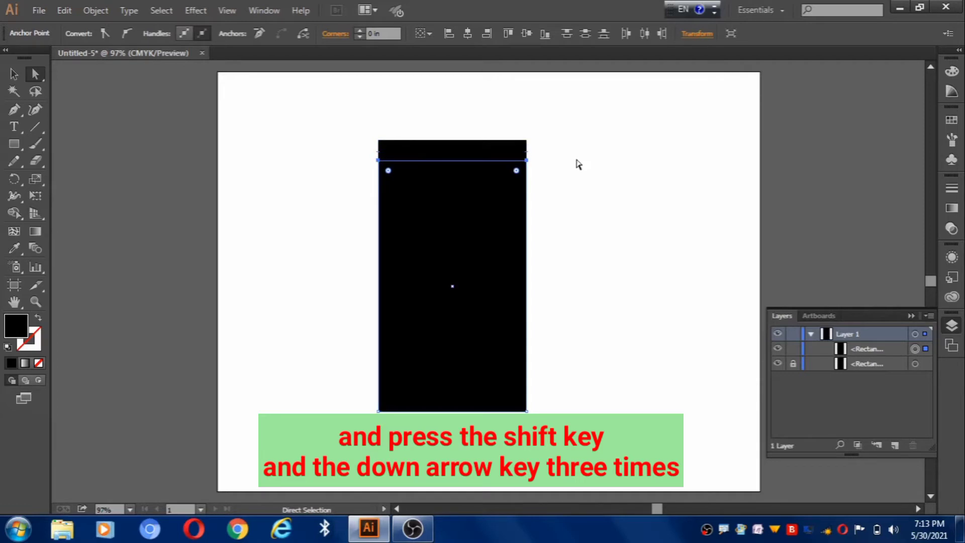
# Step: Raise the front rectangle's bottom edge by nudging its bottom anchors with Shift+Up
pyautogui.click(38, 74)
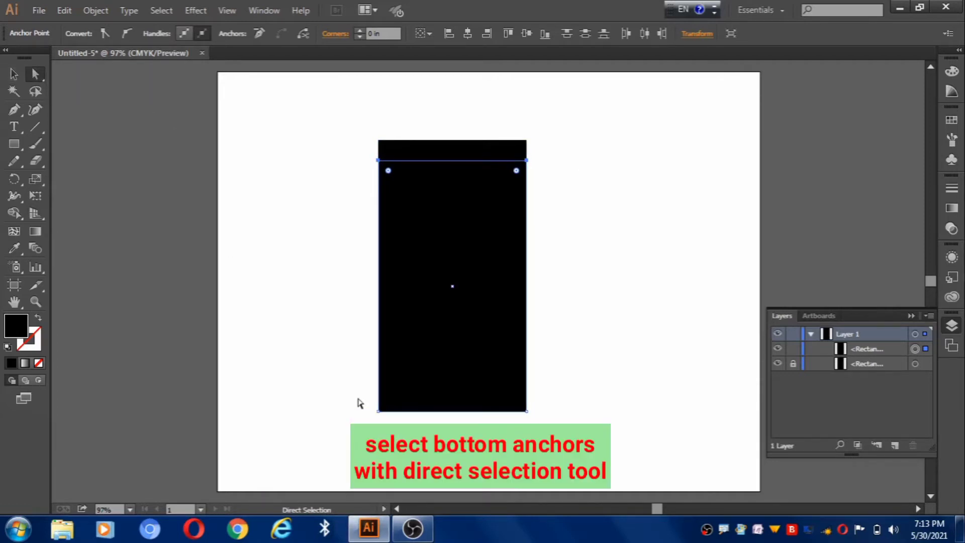
pyautogui.moveTo(363, 391); pyautogui.dragTo(546, 430)
pyautogui.press('ctrl')
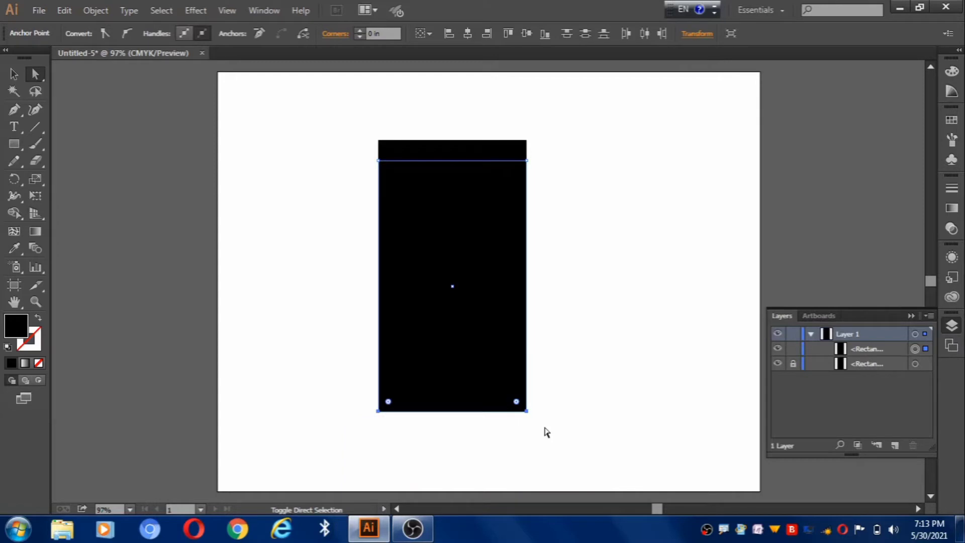
pyautogui.hotkey('shift', 'Up')
pyautogui.hotkey('shift', 'Up')
pyautogui.hotkey('shift', 'Up')
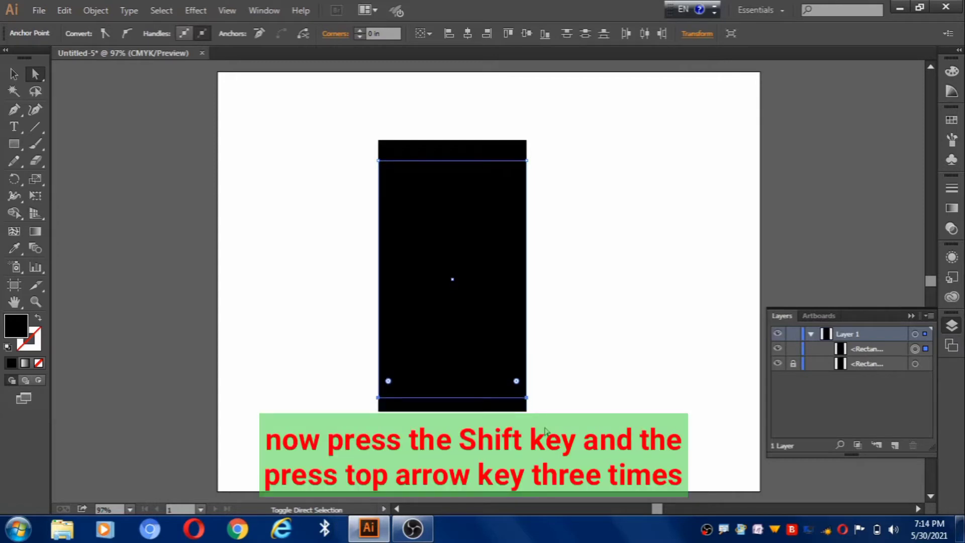
pyautogui.click(297, 367)
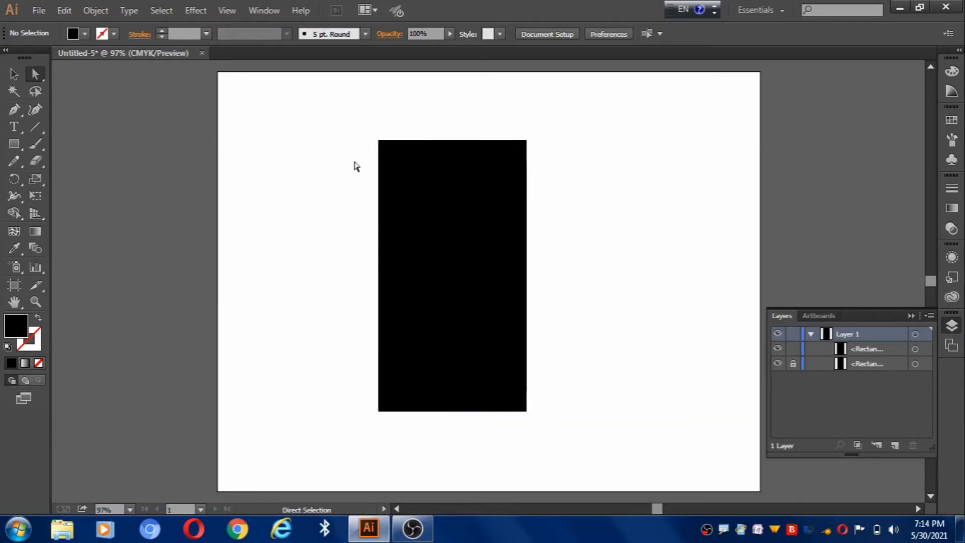
pyautogui.moveTo(363, 131); pyautogui.dragTo(397, 445)
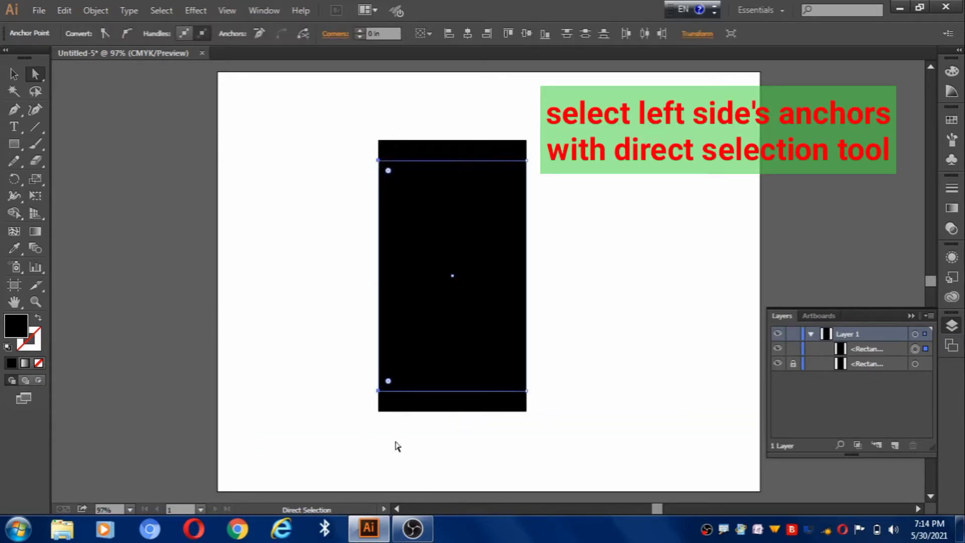
# Step: Nudge the left edge right and the right edge left with one Shift-nudge each
pyautogui.press('ctrl')
pyautogui.hotkey('shift', 'Right')
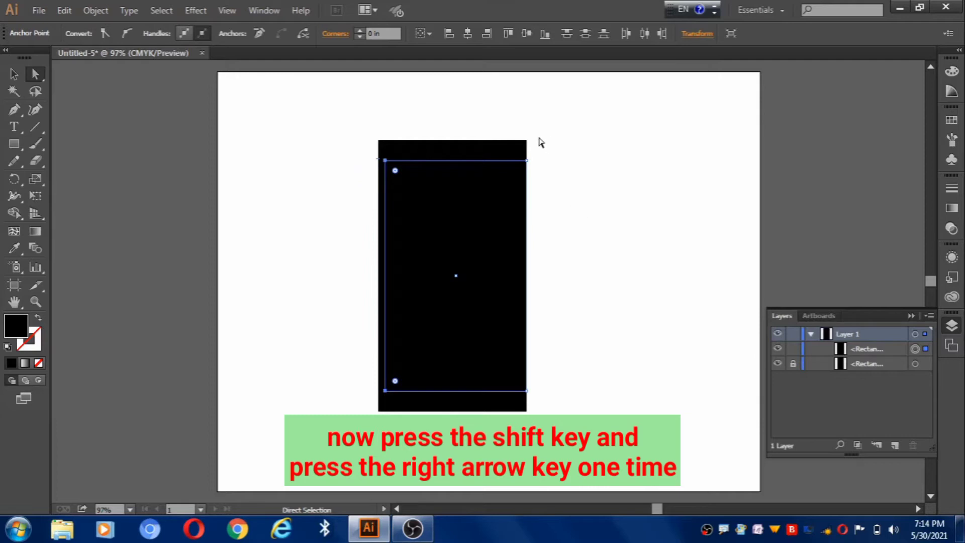
pyautogui.moveTo(539, 139); pyautogui.dragTo(510, 421)
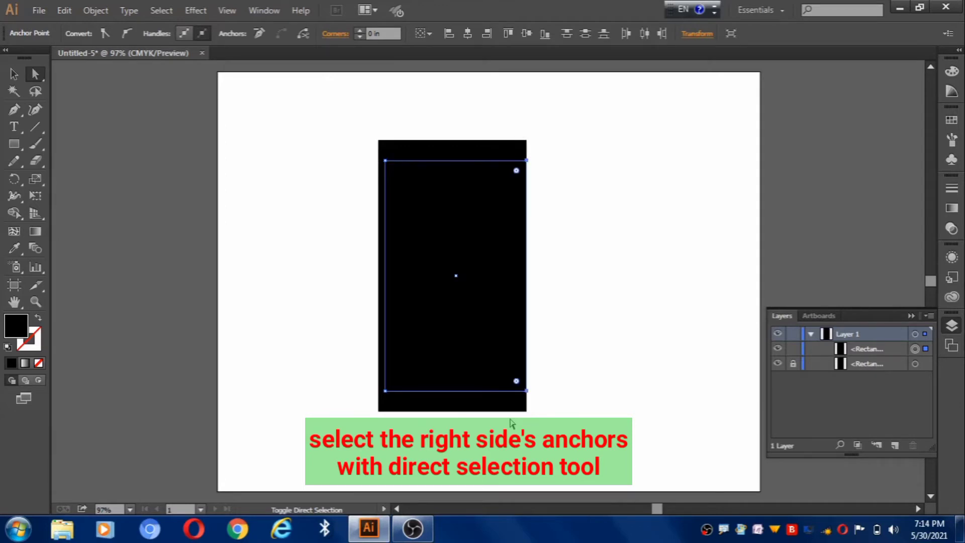
pyautogui.hotkey('shift', 'Left')
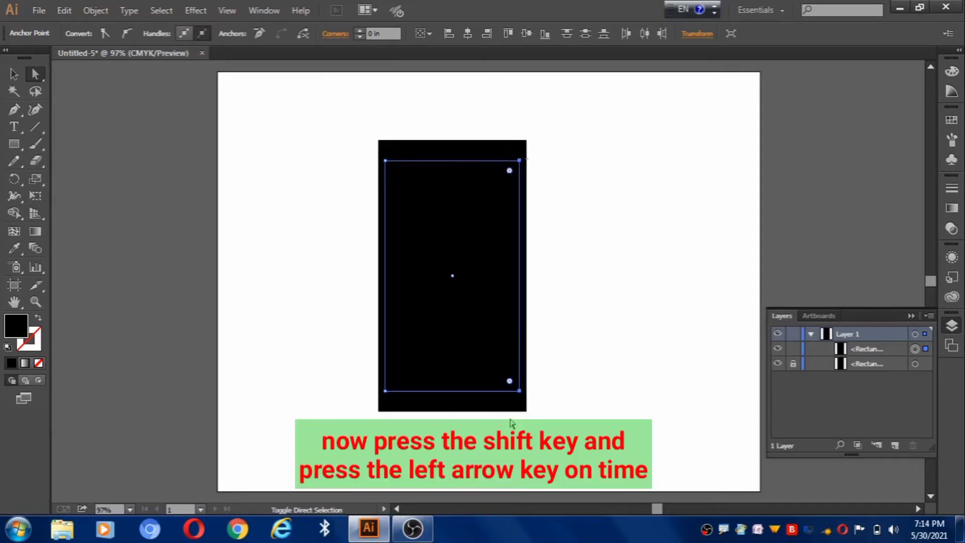
# Step: Fill the inner rectangle with grey #727172
pyautogui.doubleClick(18, 326)
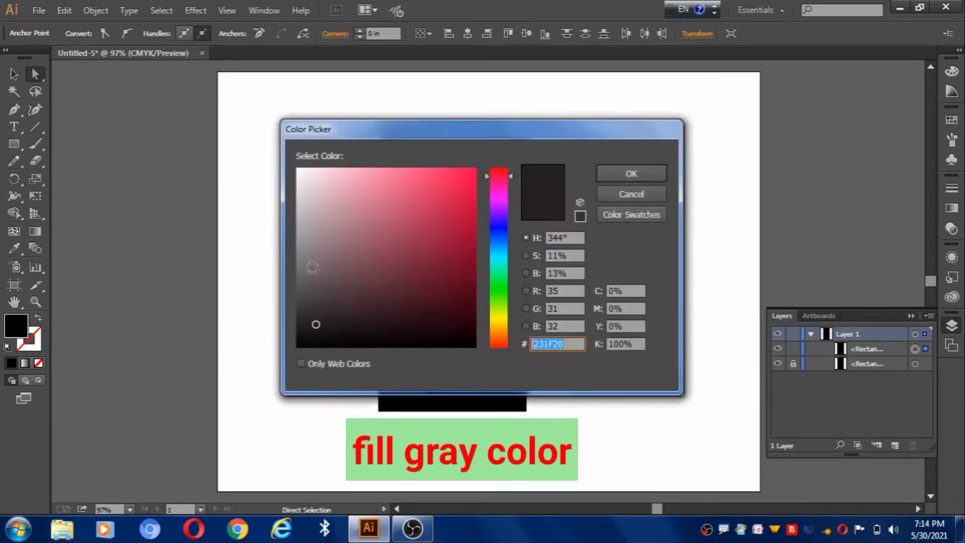
pyautogui.click(299, 266)
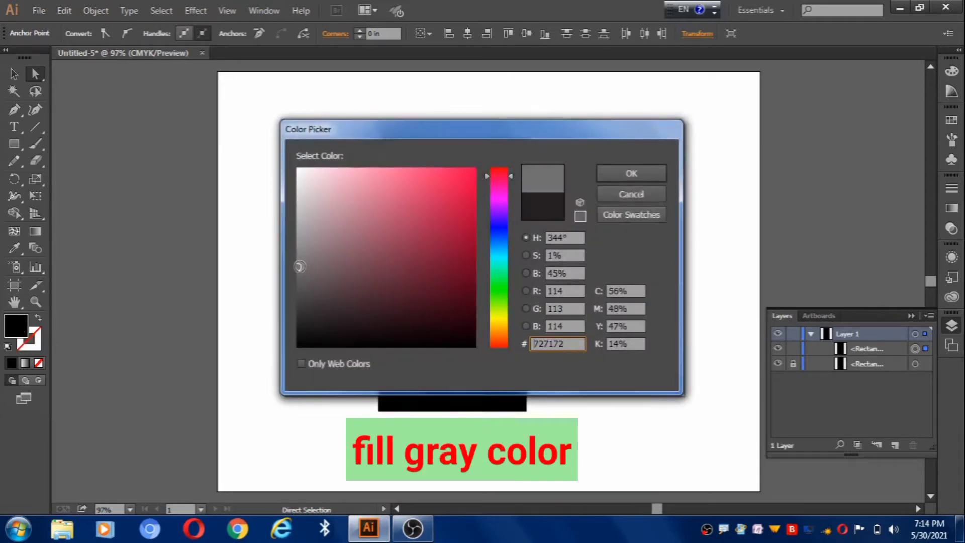
pyautogui.click(625, 173)
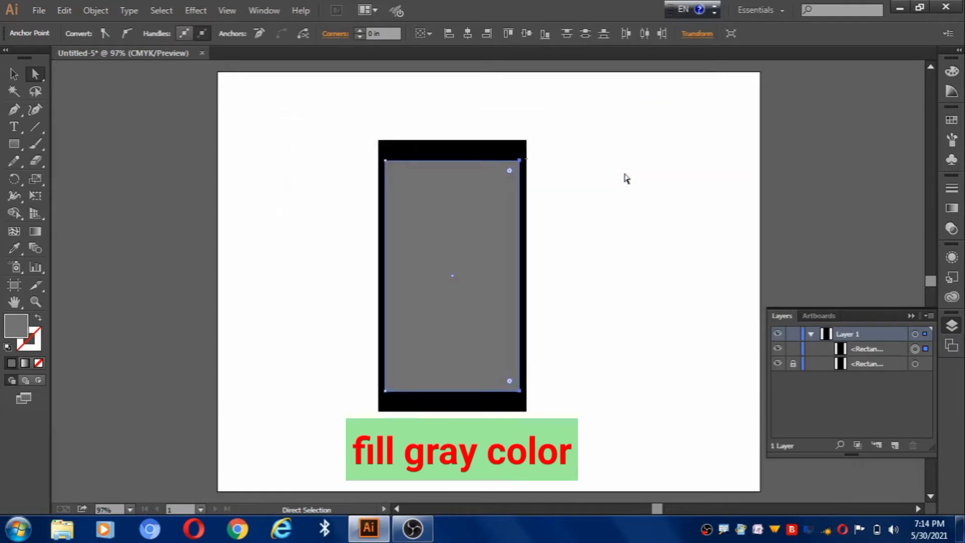
# Step: Deselect and unlock the black back rectangle in the Layers panel
pyautogui.click(13, 74)
pyautogui.click(266, 347)
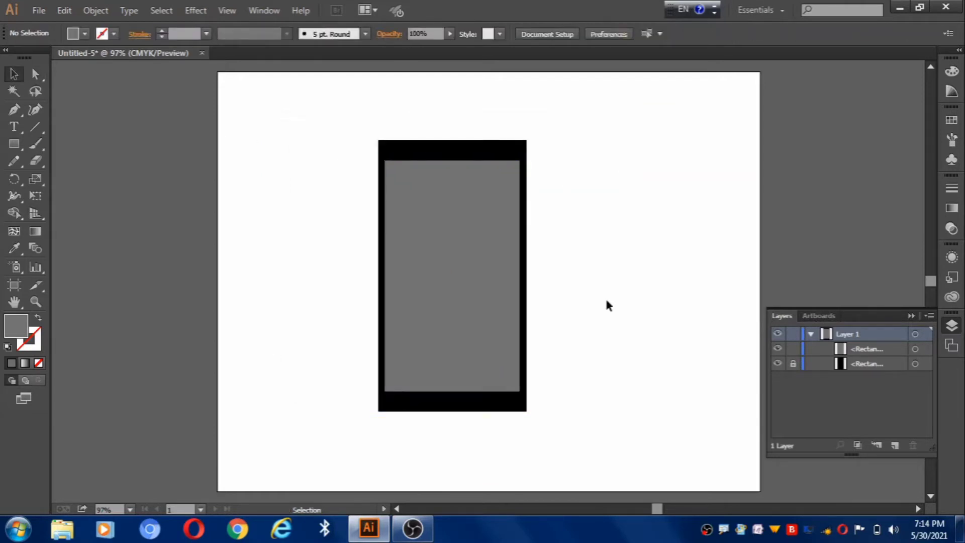
pyautogui.click(793, 364)
# Step: Round the black phone body's corners to about 0.31 in with a corner widget
pyautogui.click(403, 152)
pyautogui.moveTo(390, 151); pyautogui.dragTo(396, 160)
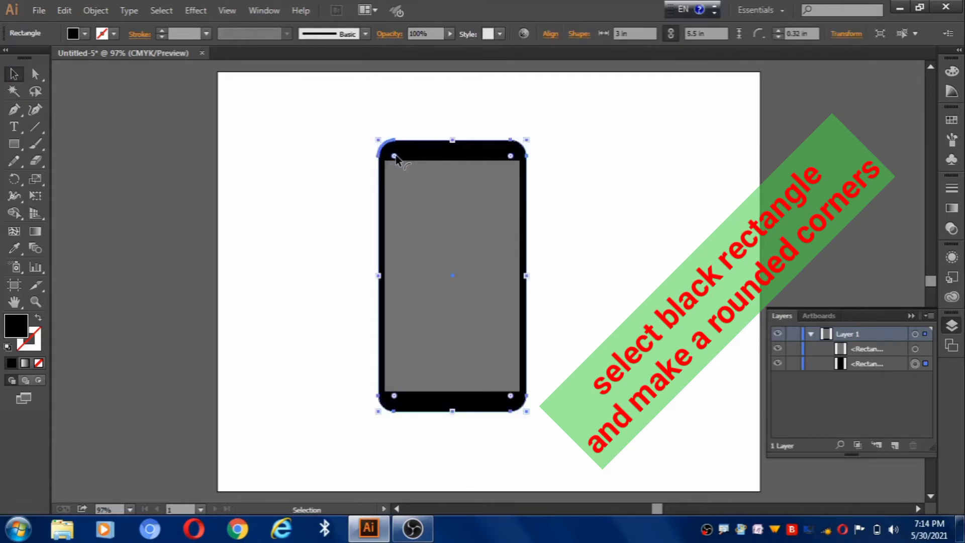
pyautogui.click(298, 177)
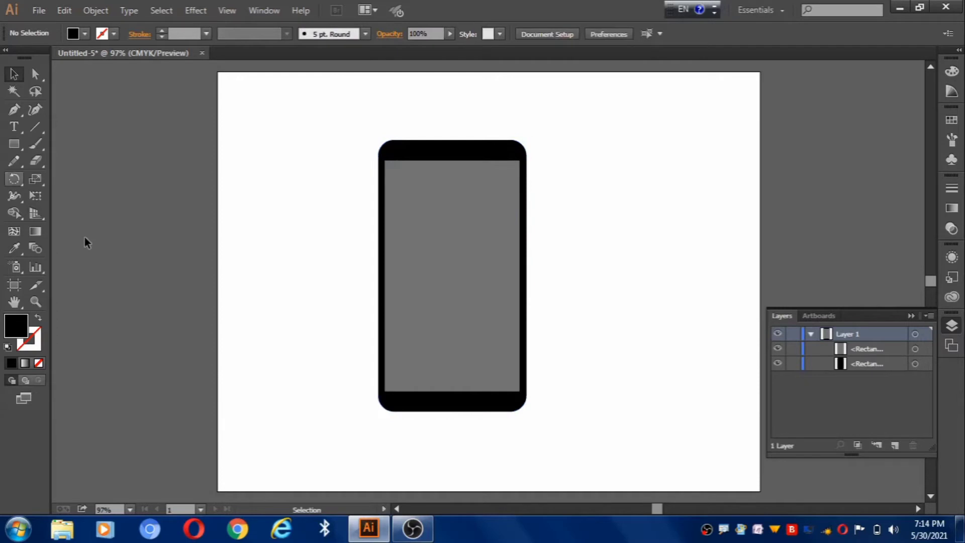
pyautogui.click(14, 145)
pyautogui.moveTo(14, 147); pyautogui.dragTo(61, 174)
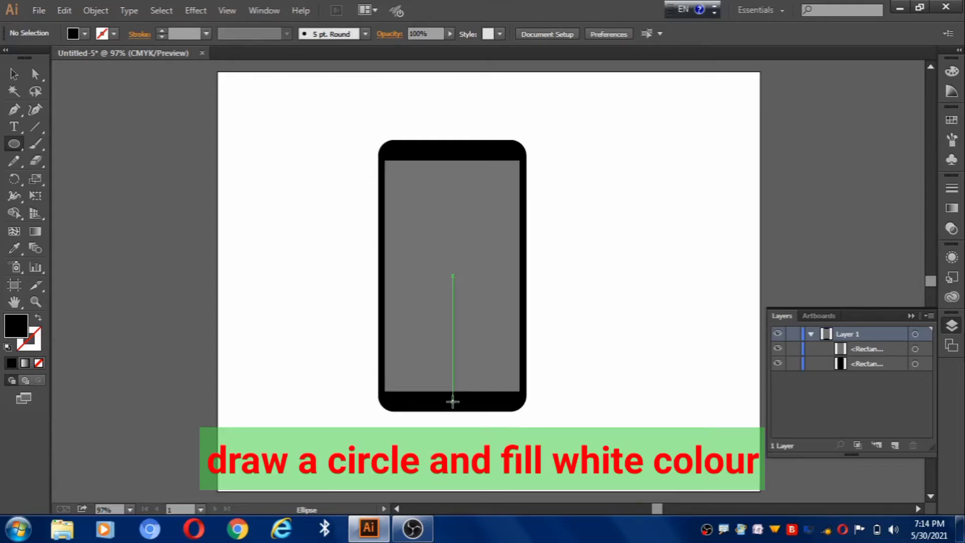
# Step: Draw a small white home-button circle, without outline, centred in the bottom bezel
pyautogui.moveTo(452, 401); pyautogui.dragTo(458, 404)
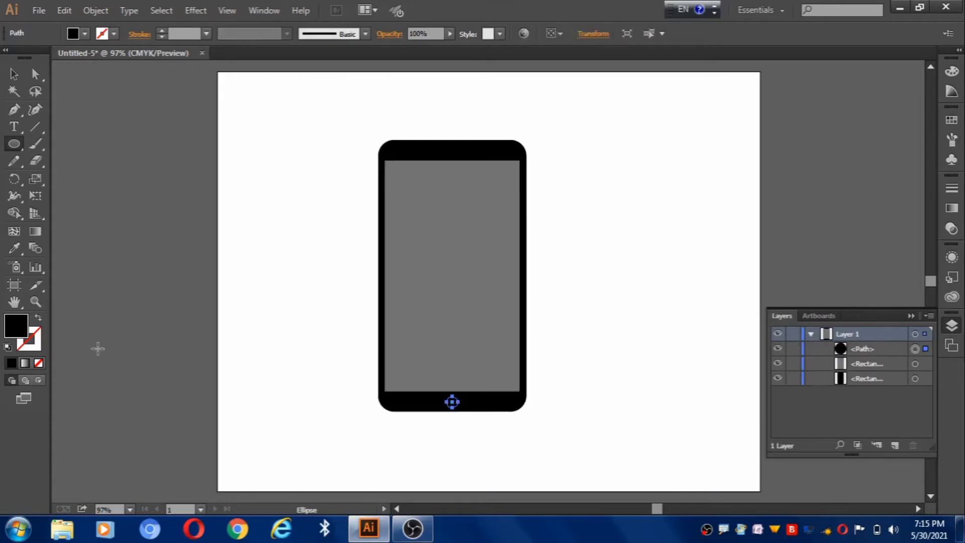
pyautogui.click(7, 347)
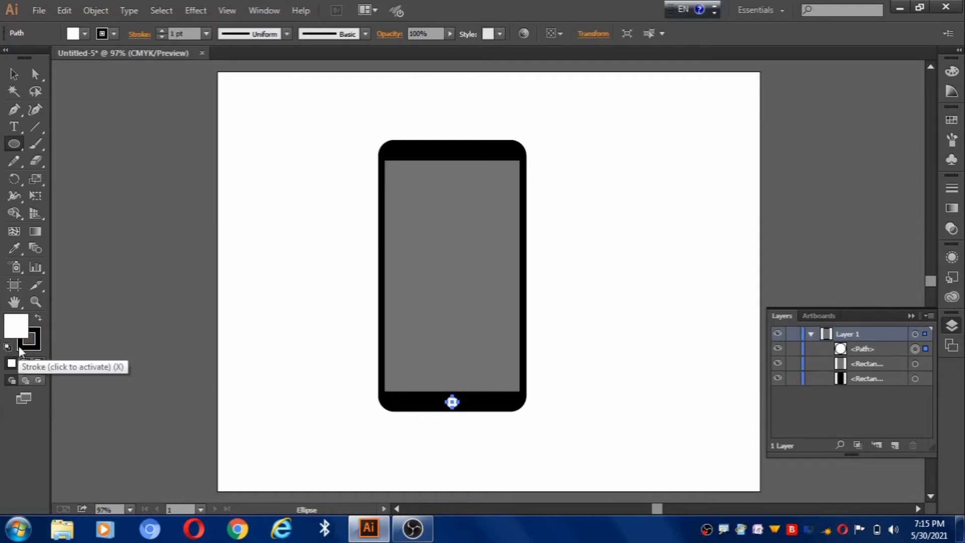
pyautogui.click(26, 347)
pyautogui.click(38, 363)
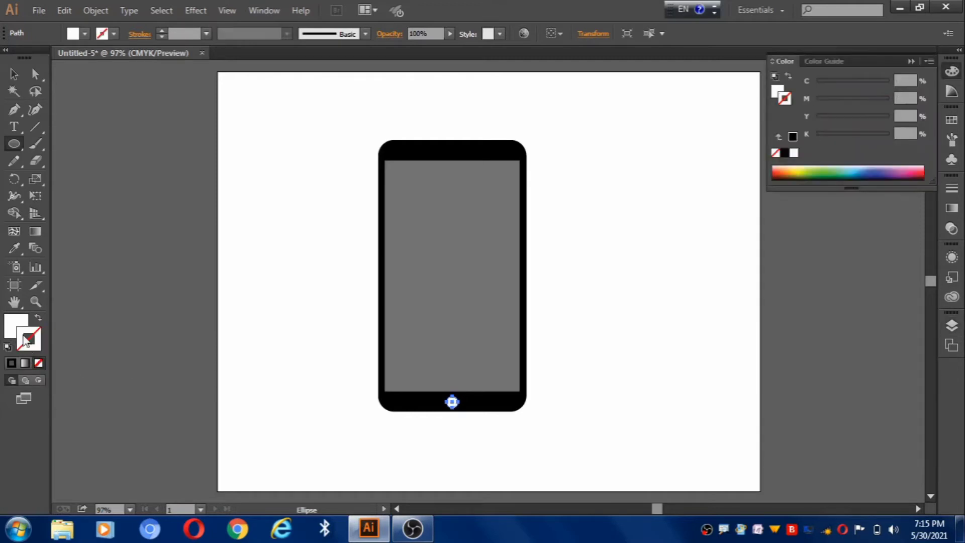
pyautogui.click(13, 326)
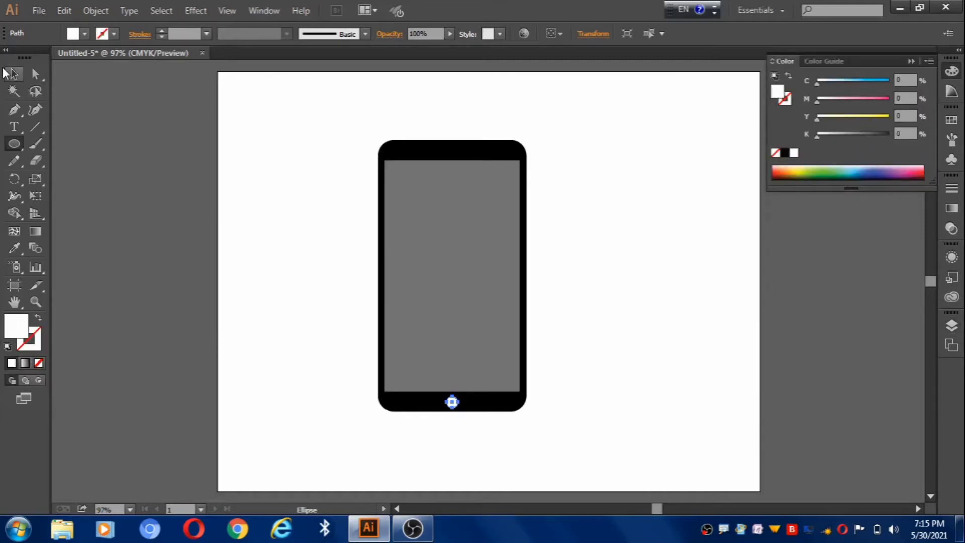
pyautogui.click(14, 76)
pyautogui.click(270, 300)
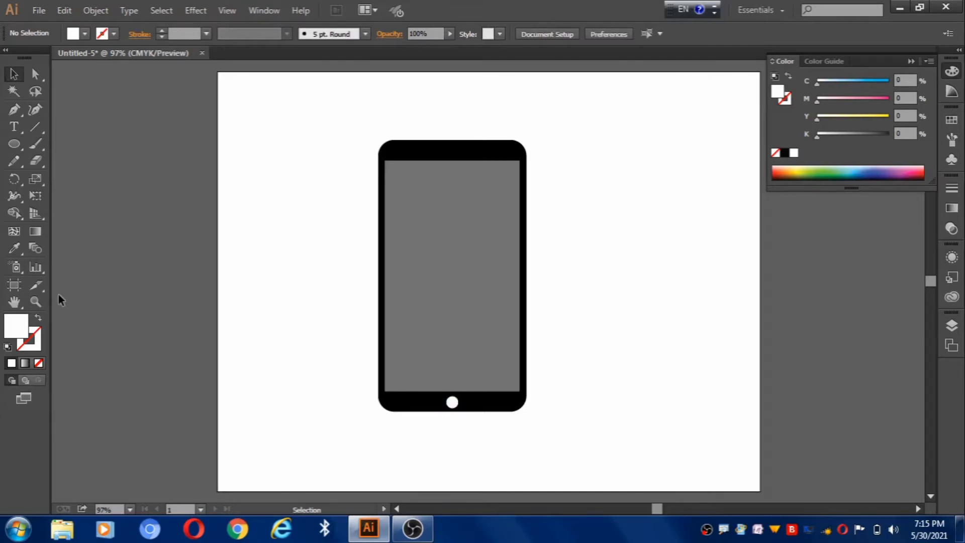
# Step: At 100% zoom, draw a thin white rounded speaker bar centred in the top bezel
pyautogui.press('a')
pyautogui.hotkey('ctrl', '1')
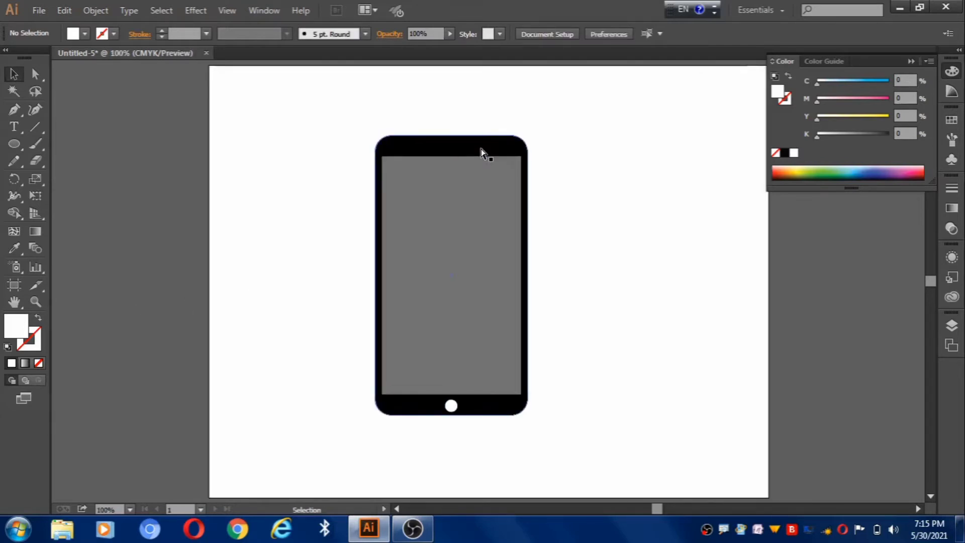
pyautogui.click(12, 142)
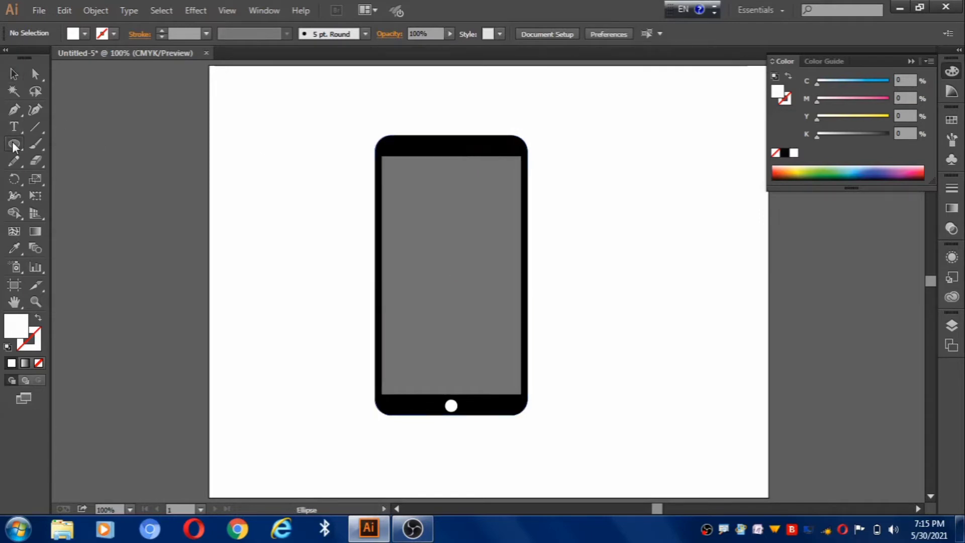
pyautogui.click(68, 160)
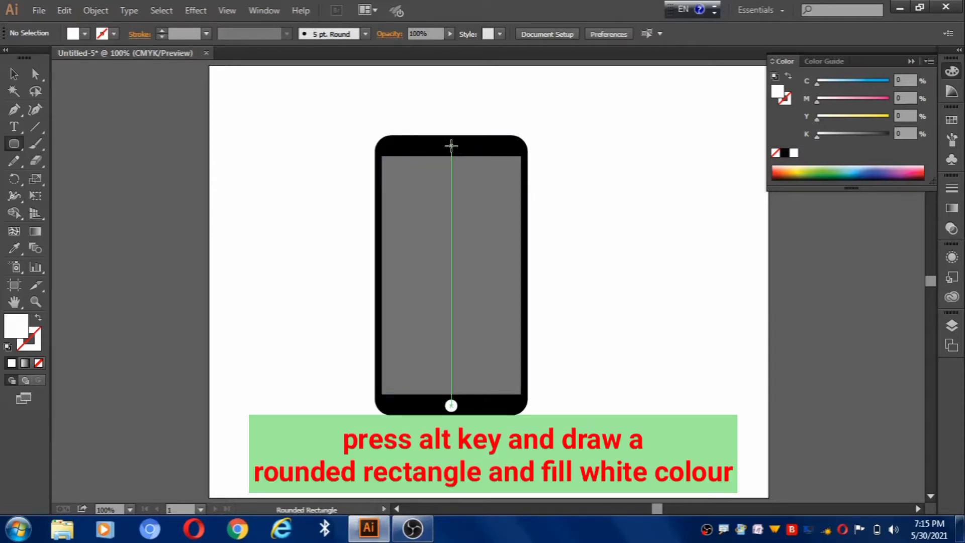
pyautogui.moveTo(452, 146); pyautogui.dragTo(468, 146)
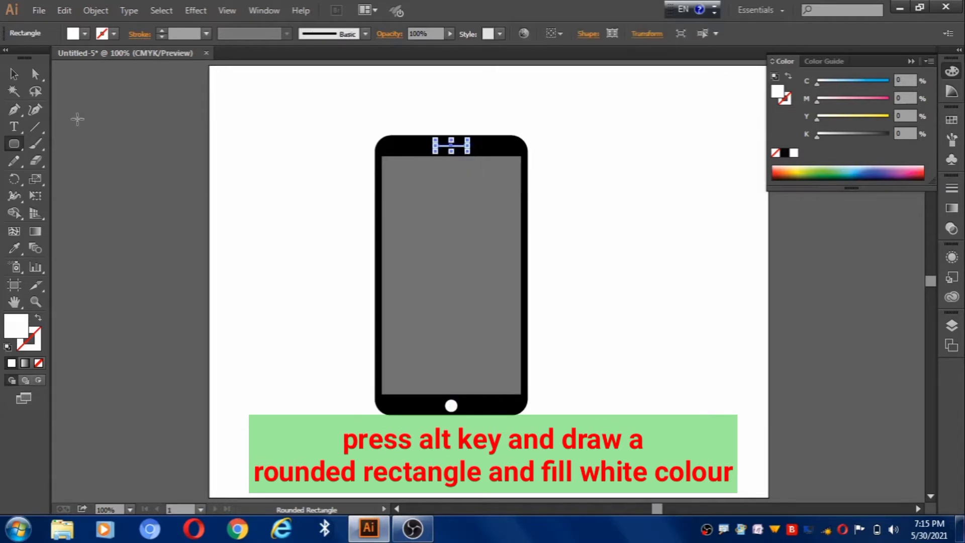
pyautogui.press('v')
pyautogui.click(309, 249)
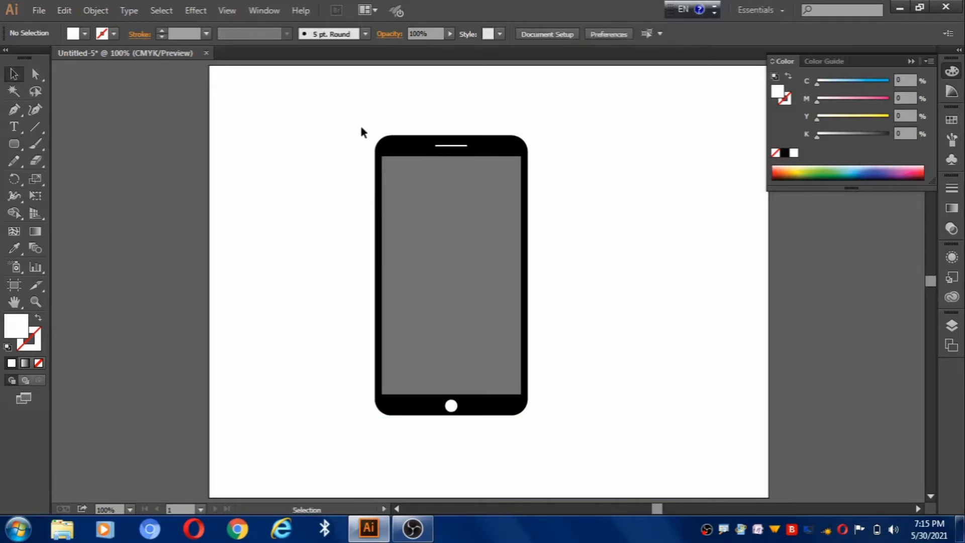
pyautogui.moveTo(361, 130); pyautogui.dragTo(556, 436)
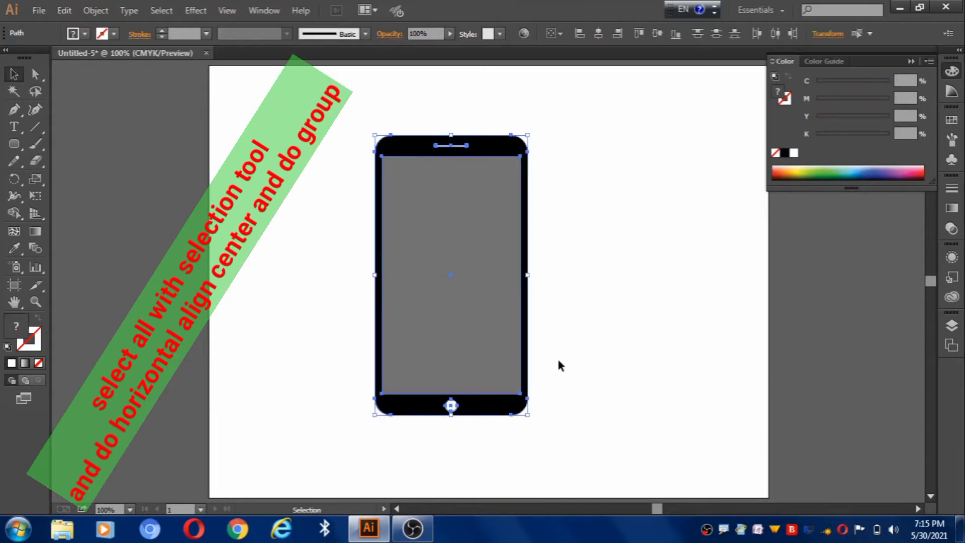
# Step: Horizontally centre the body, screen, speaker bar and home button, and group them
pyautogui.click(599, 34)
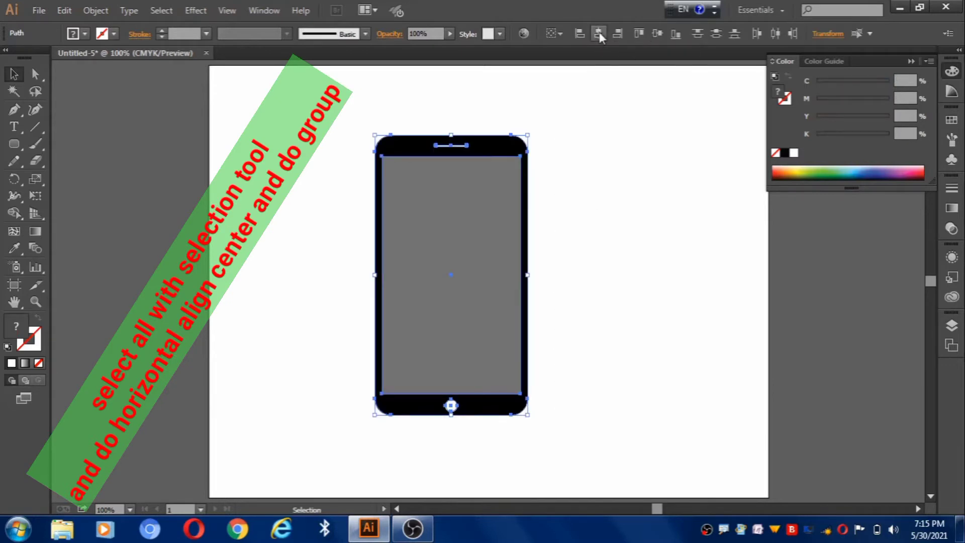
pyautogui.rightClick(593, 176)
pyautogui.click(625, 245)
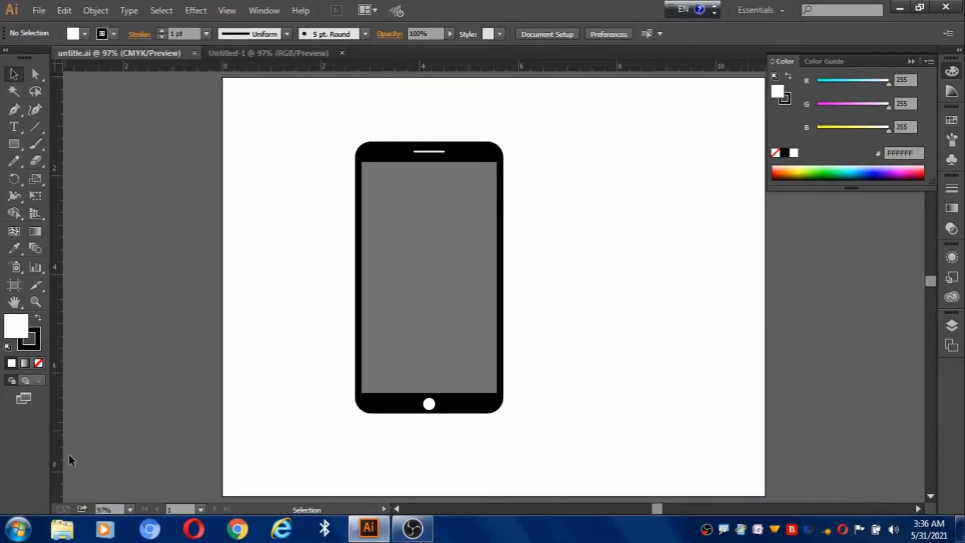
# Step: In the Untitled-1 document, create a 2 in by 4 in rectangle
pyautogui.click(282, 54)
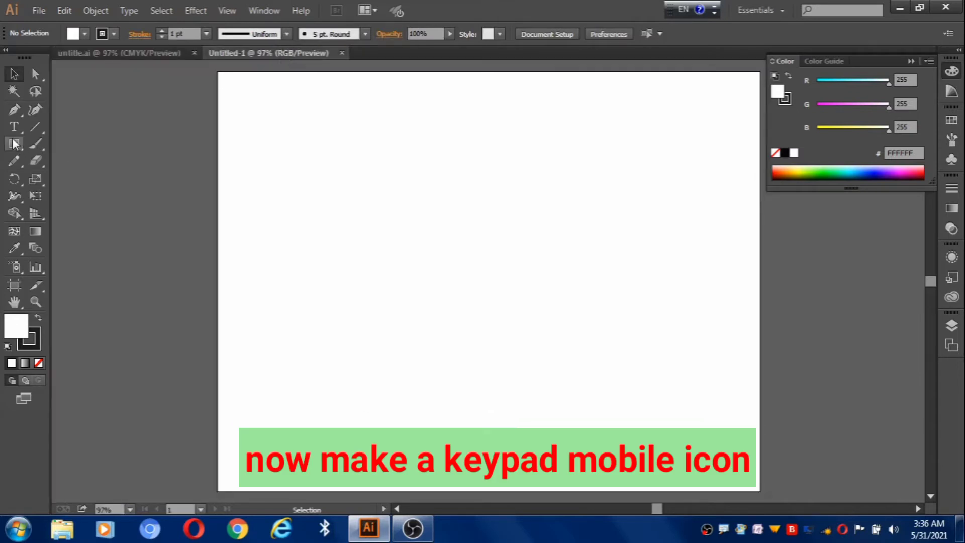
pyautogui.click(13, 144)
pyautogui.click(71, 142)
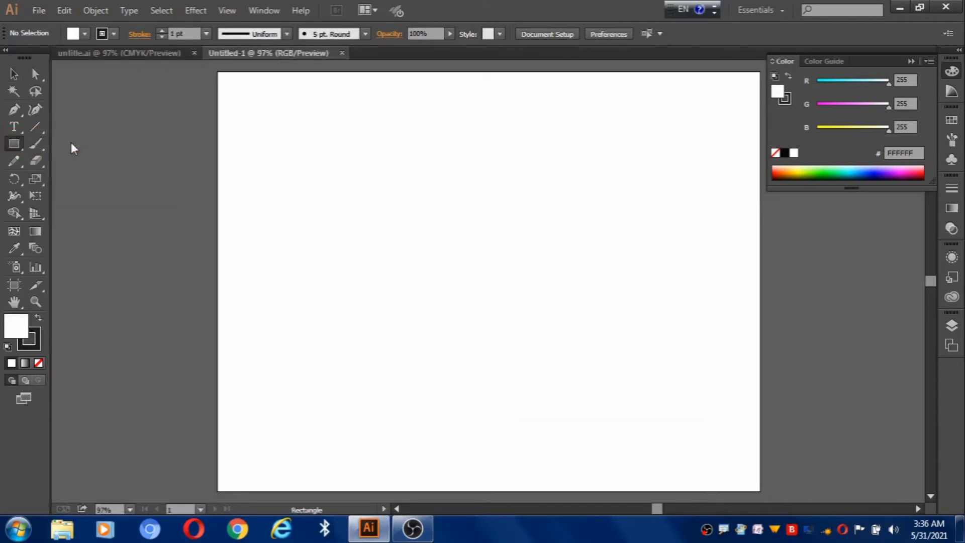
pyautogui.click(513, 269)
pyautogui.press('Tab')
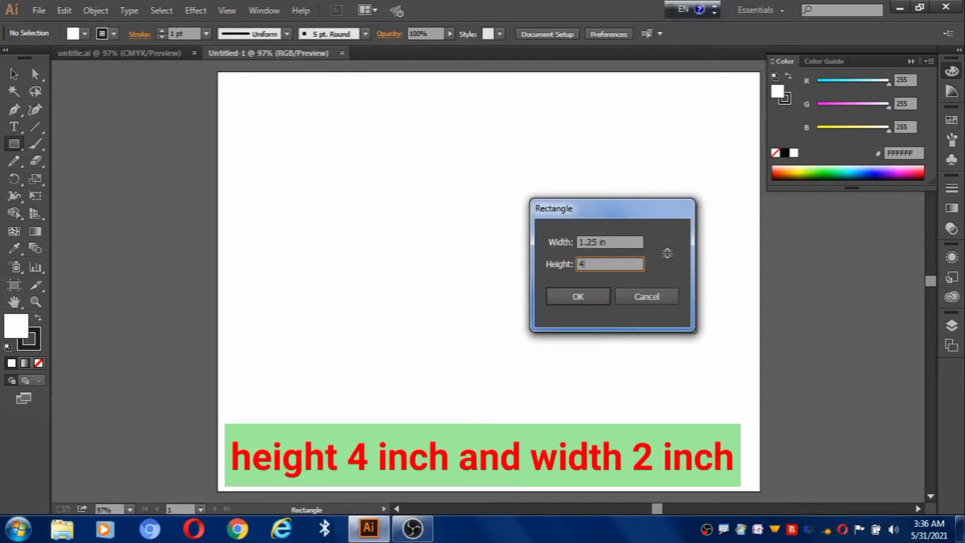
pyautogui.click(608, 240)
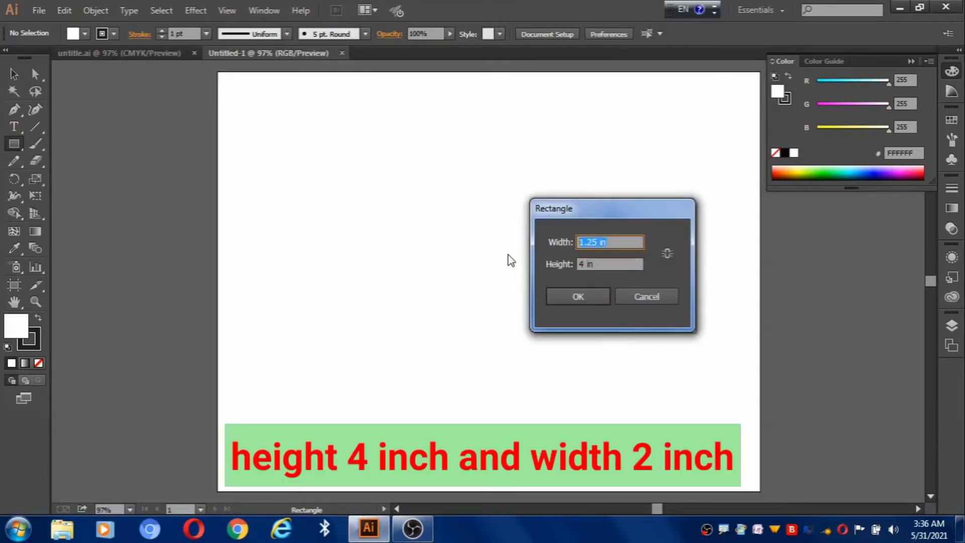
pyautogui.write('2')
pyautogui.click(586, 293)
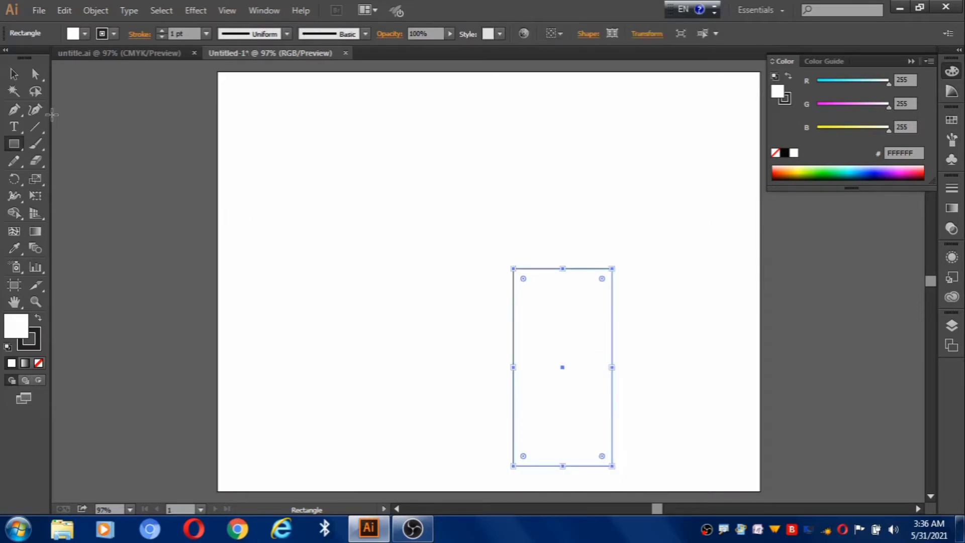
# Step: Move the rectangle to the page centre and give it a dark fill with no outline
pyautogui.click(12, 72)
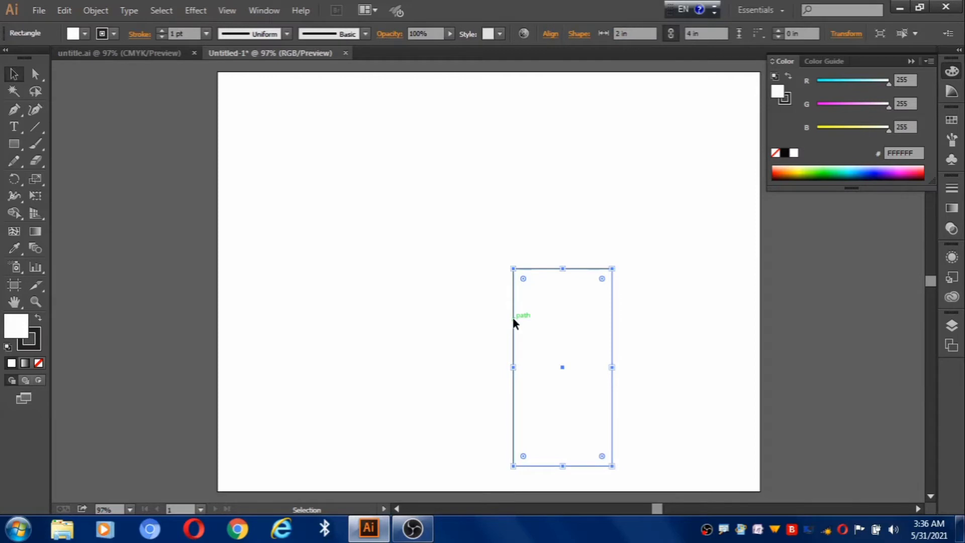
pyautogui.moveTo(513, 317)
pyautogui.mouseDown()
pyautogui.moveTo(451, 229)
pyautogui.moveTo(433, 230)
pyautogui.mouseUp()
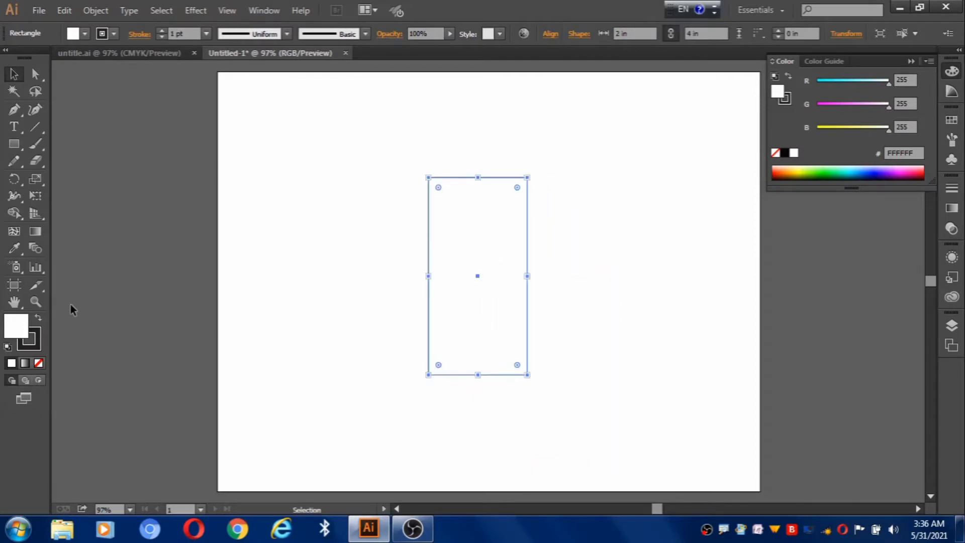
pyautogui.click(37, 319)
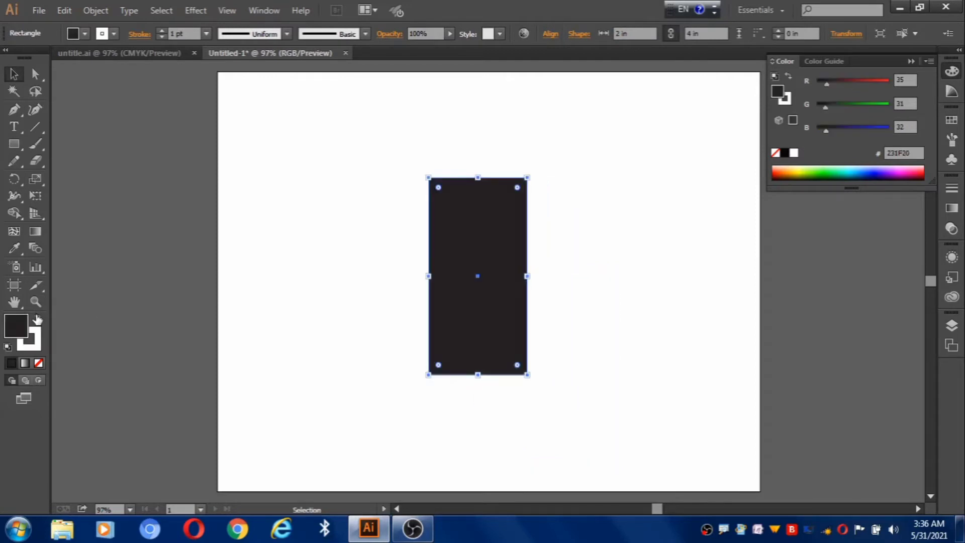
pyautogui.click(38, 362)
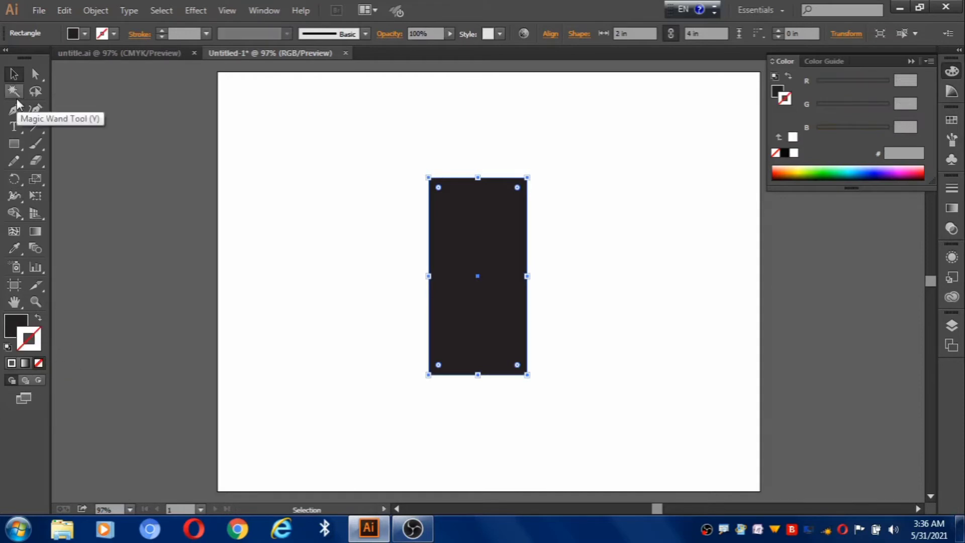
pyautogui.click(267, 267)
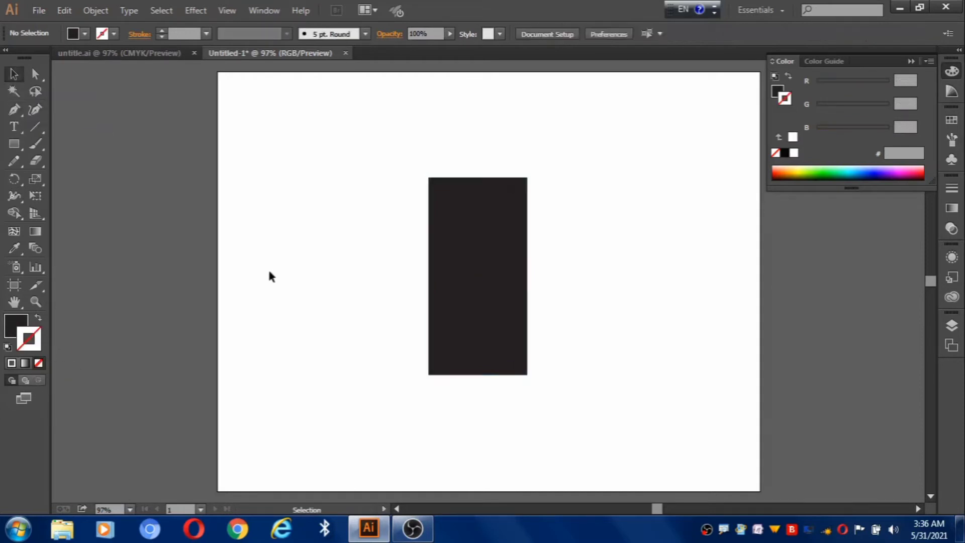
pyautogui.click(15, 144)
pyautogui.click(74, 146)
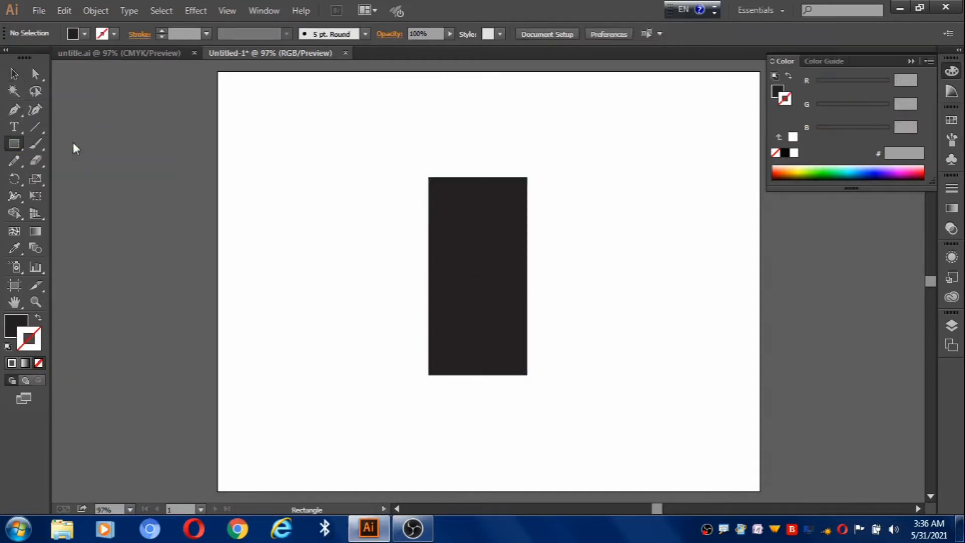
# Step: Create a second rectangle sized 1.25 × 1.5 in
pyautogui.click(340, 266)
pyautogui.press('Tab')
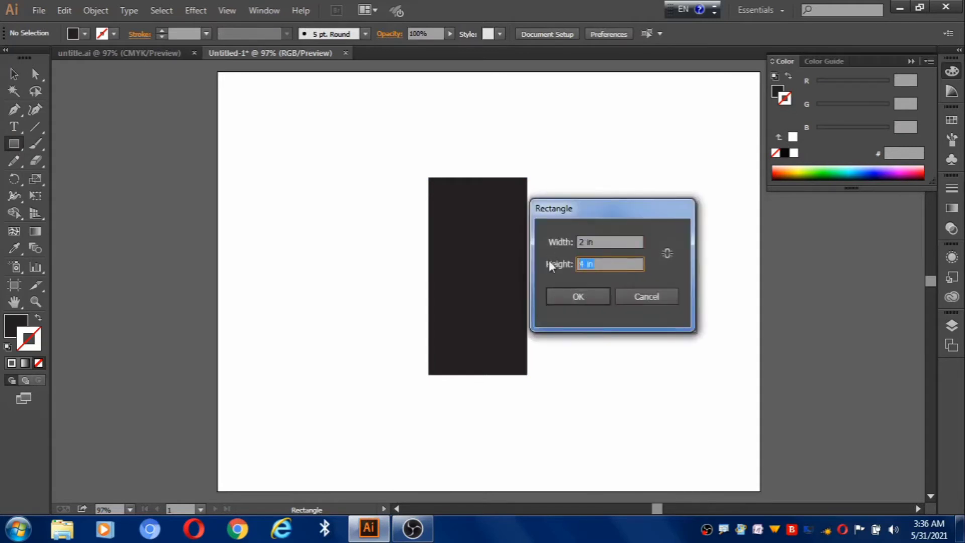
pyautogui.write('1')
pyautogui.write('.5')
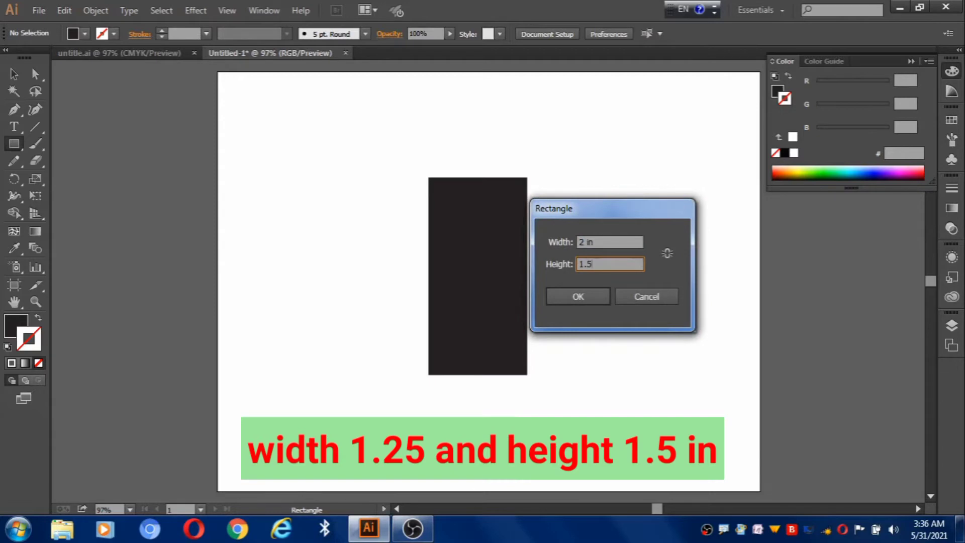
pyautogui.press('Tab')
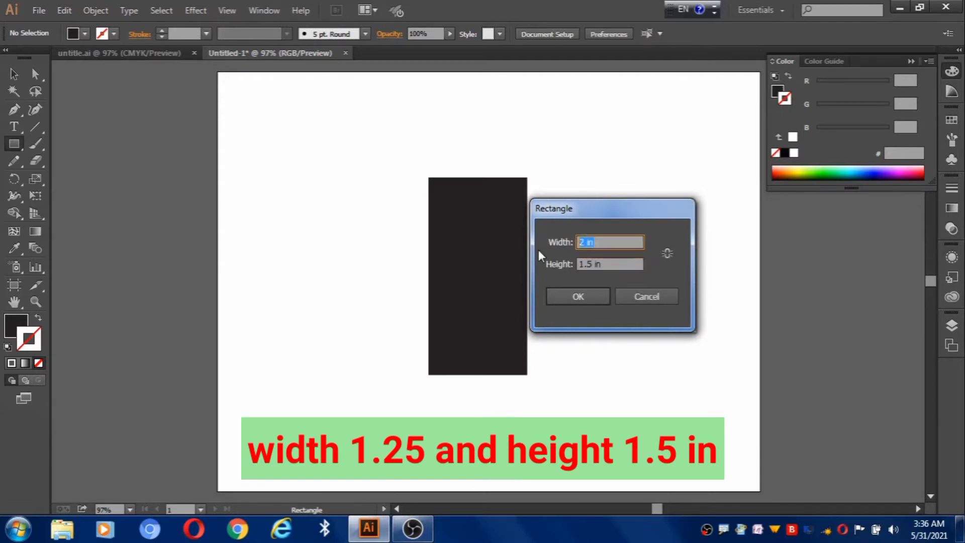
pyautogui.write('1.')
pyautogui.write('25')
pyautogui.click(581, 295)
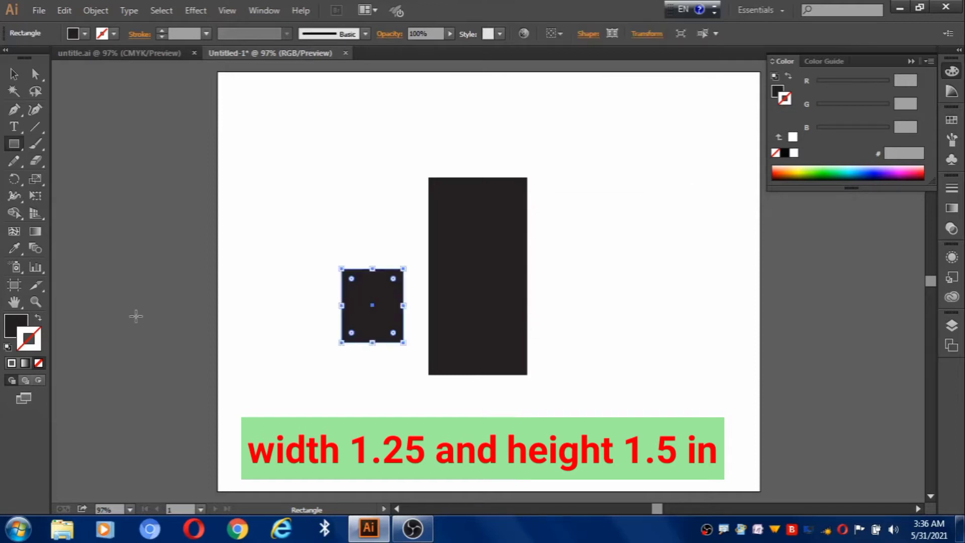
# Step: Fill the small rectangle with gray 565656
pyautogui.doubleClick(16, 327)
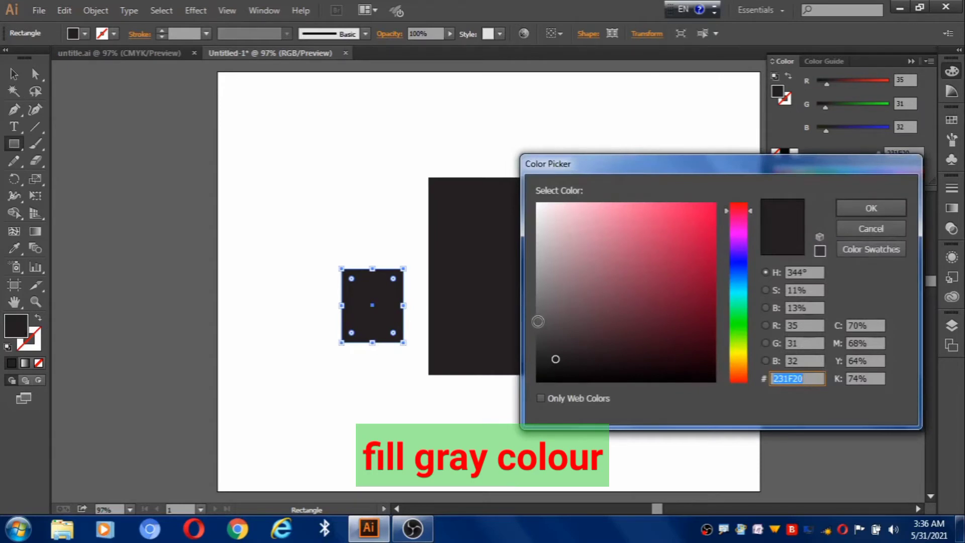
pyautogui.write('565656')
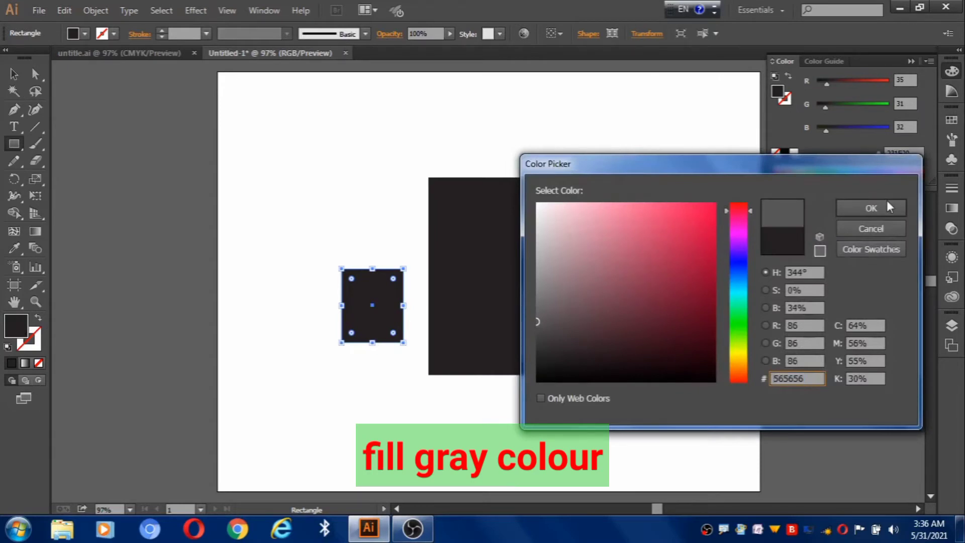
pyautogui.click(875, 207)
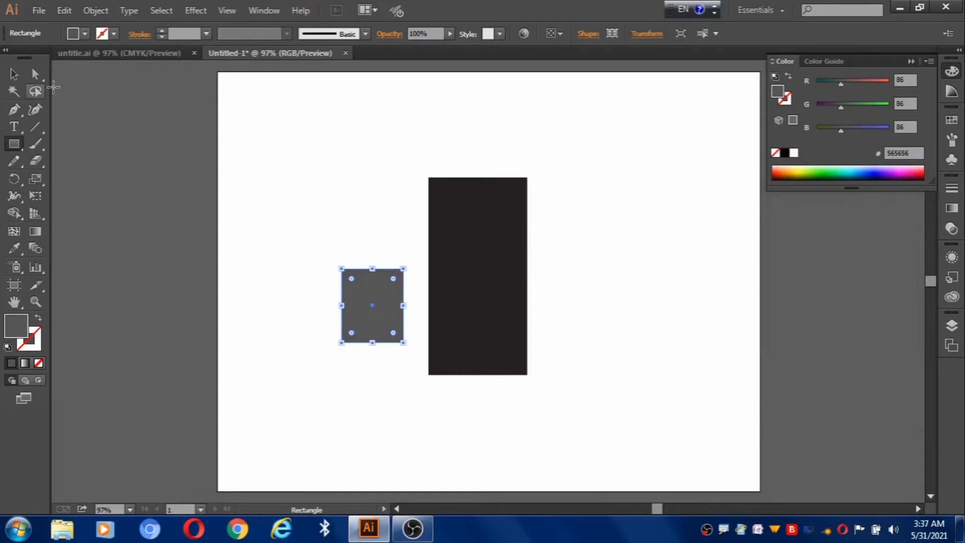
pyautogui.click(14, 74)
# Step: Move the gray rectangle into the upper part of the tall black rectangle
pyautogui.moveTo(359, 323); pyautogui.dragTo(463, 248)
pyautogui.moveTo(403, 140); pyautogui.dragTo(560, 227)
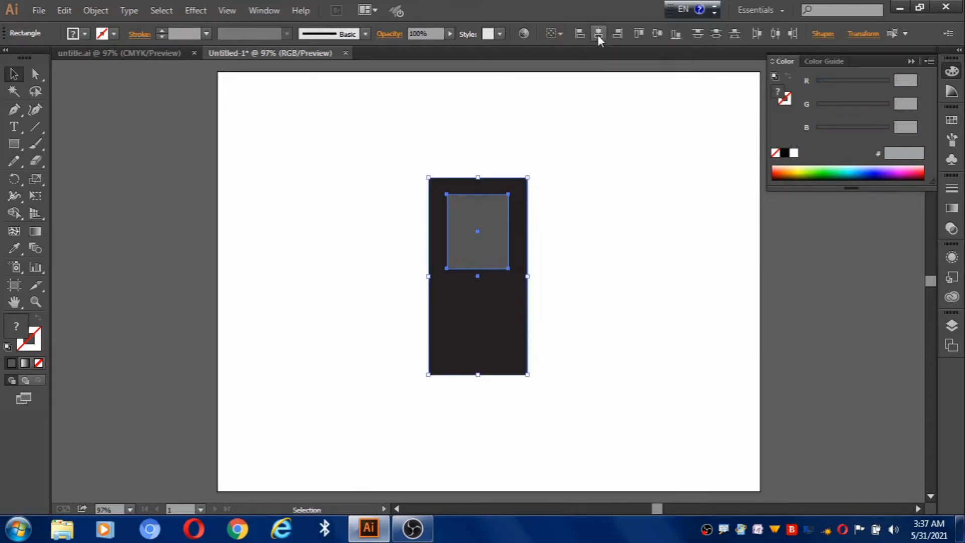
pyautogui.click(621, 220)
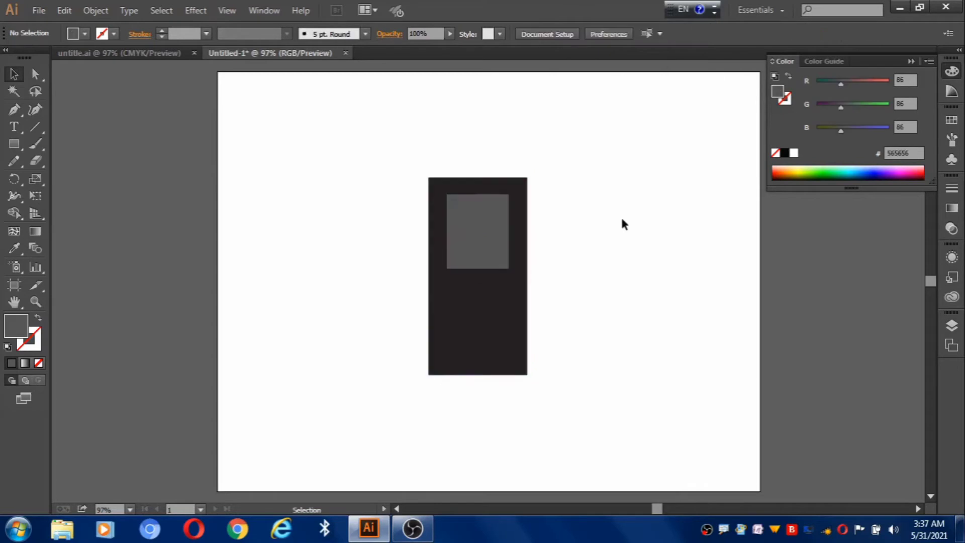
# Step: Copy the tall black rectangle and paste the copy in front
pyautogui.click(477, 361)
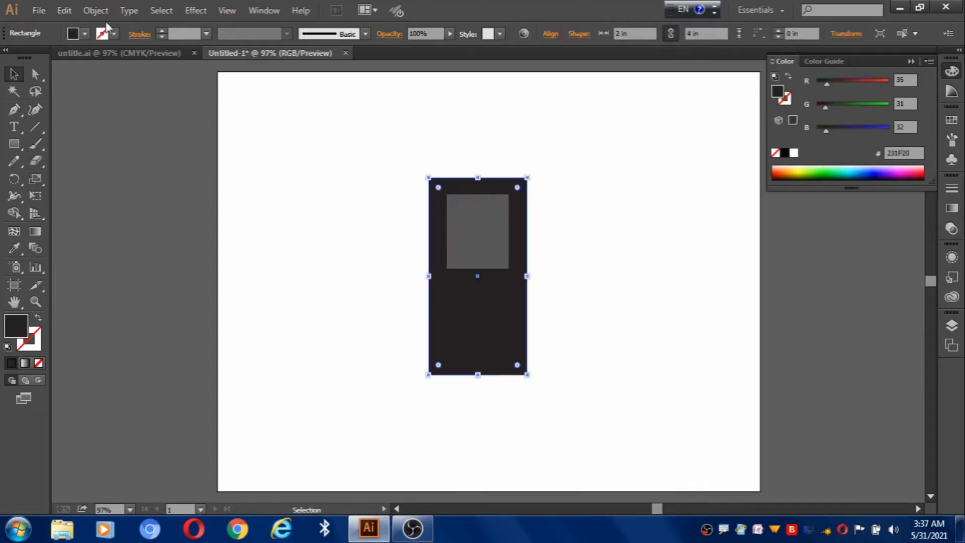
pyautogui.click(65, 10)
pyautogui.click(86, 79)
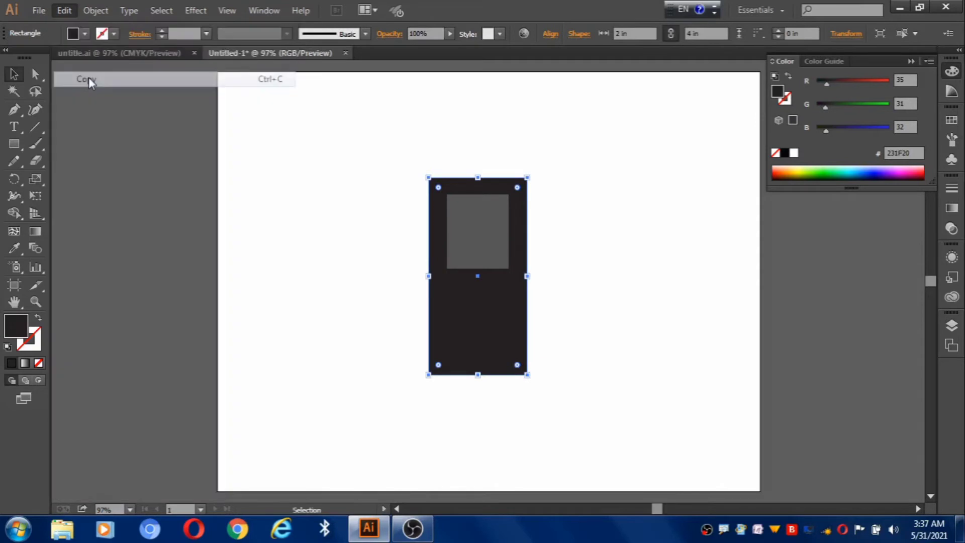
pyautogui.click(65, 10)
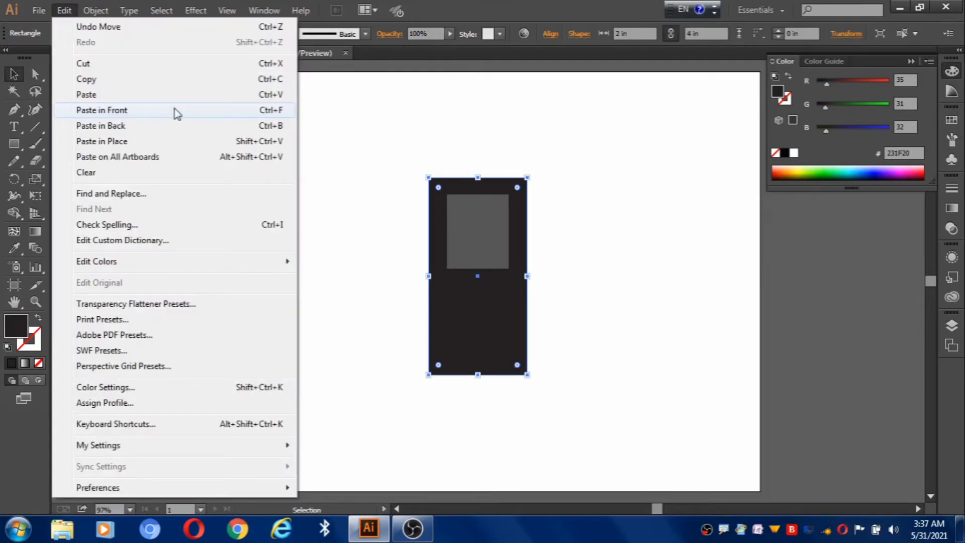
pyautogui.click(177, 111)
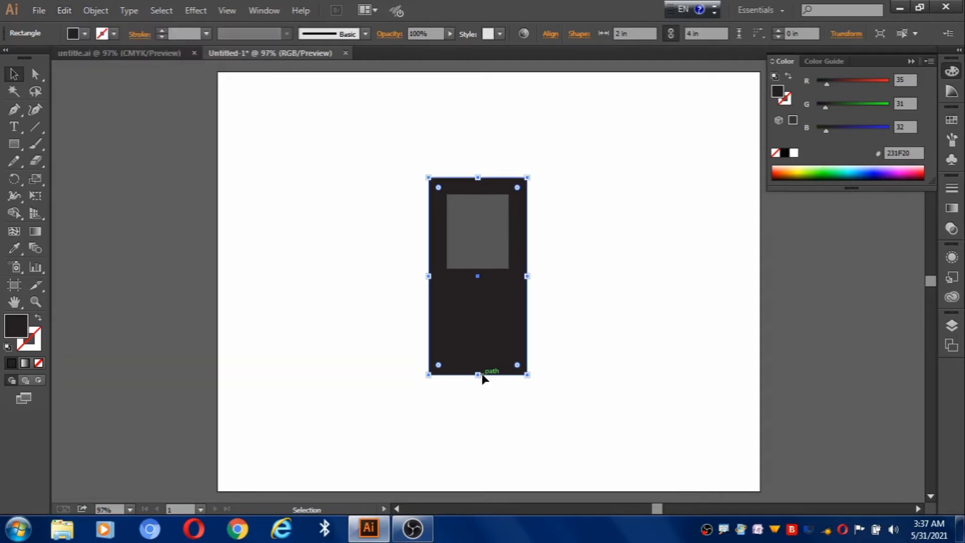
# Step: Shrink the front copy to the phone's top half, about 2.16 in, and round its corners
pyautogui.moveTo(477, 375); pyautogui.dragTo(477, 281)
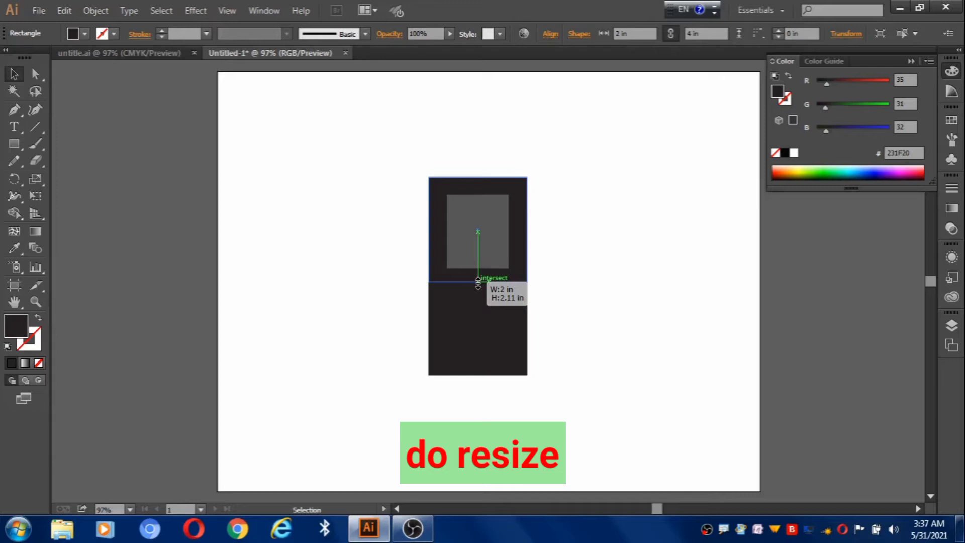
pyautogui.moveTo(478, 282); pyautogui.dragTo(478, 285)
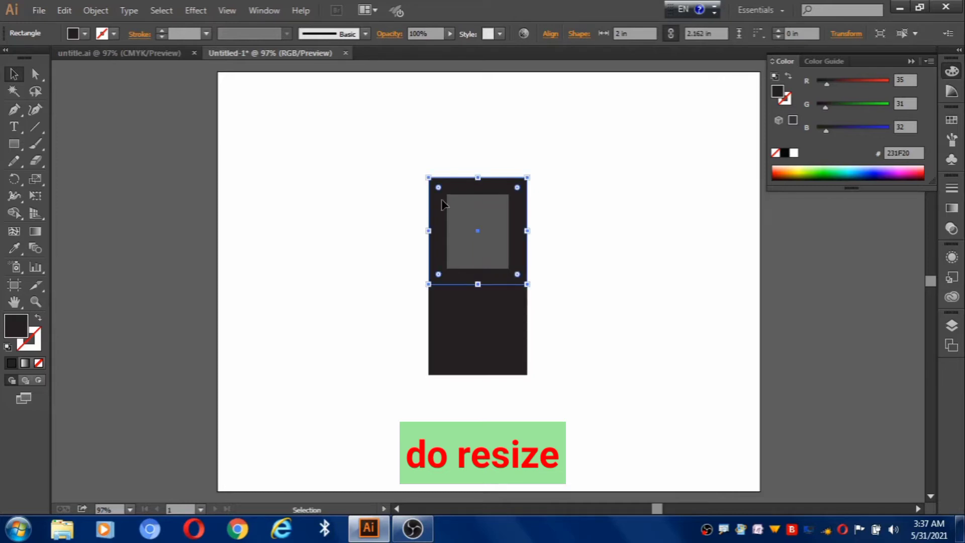
pyautogui.moveTo(438, 188); pyautogui.dragTo(446, 200)
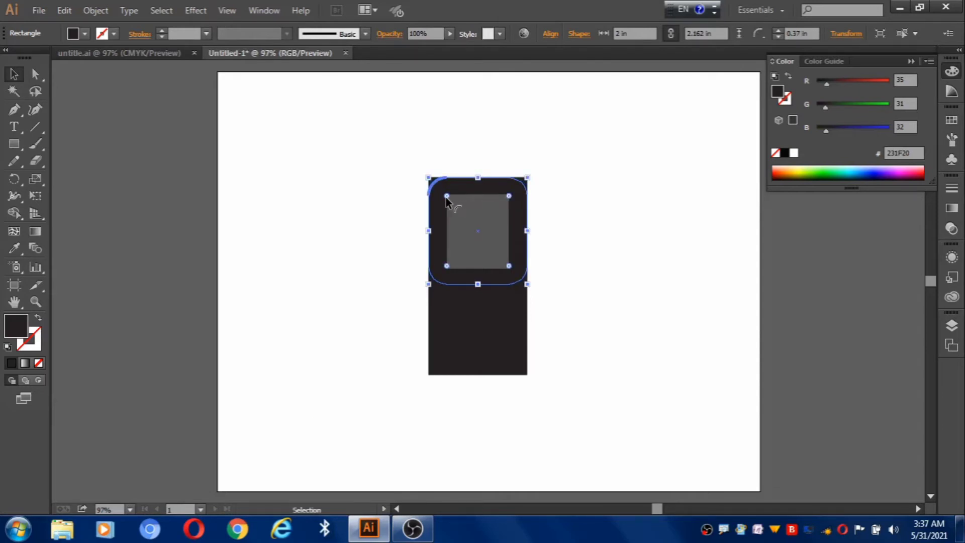
# Step: Eyedropper the screen's gray onto the large back rectangle
pyautogui.click(459, 351)
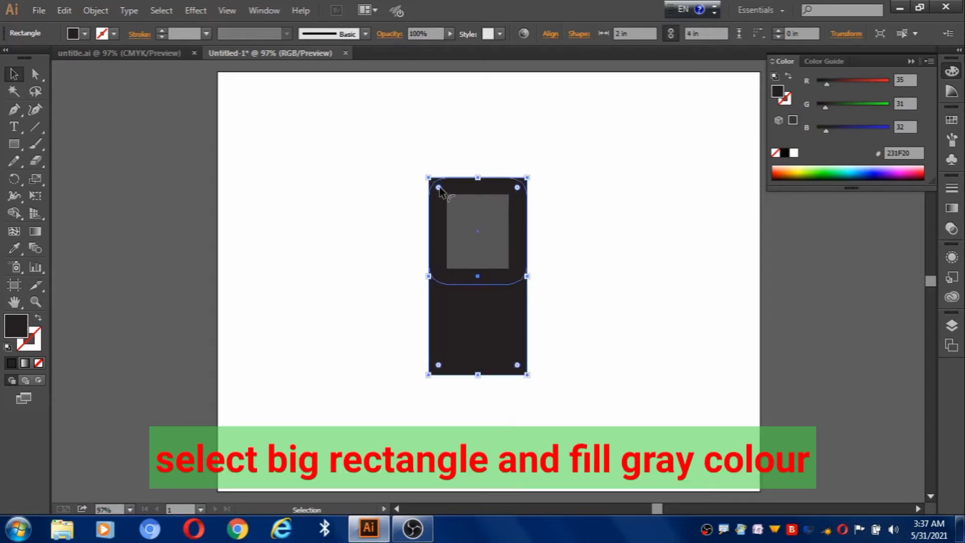
pyautogui.click(15, 248)
pyautogui.click(470, 236)
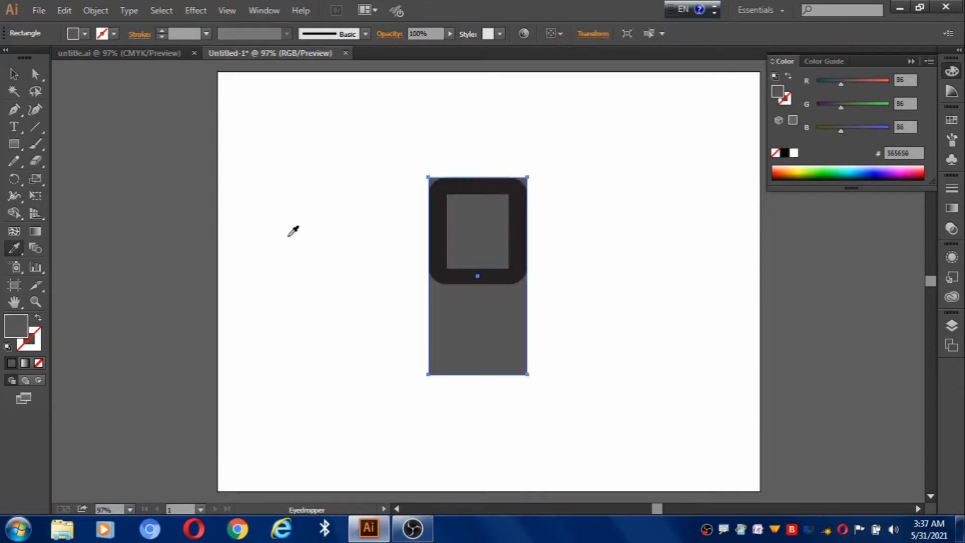
# Step: Zoom to 150% and round the corners of the large gray rectangle
pyautogui.press('v')
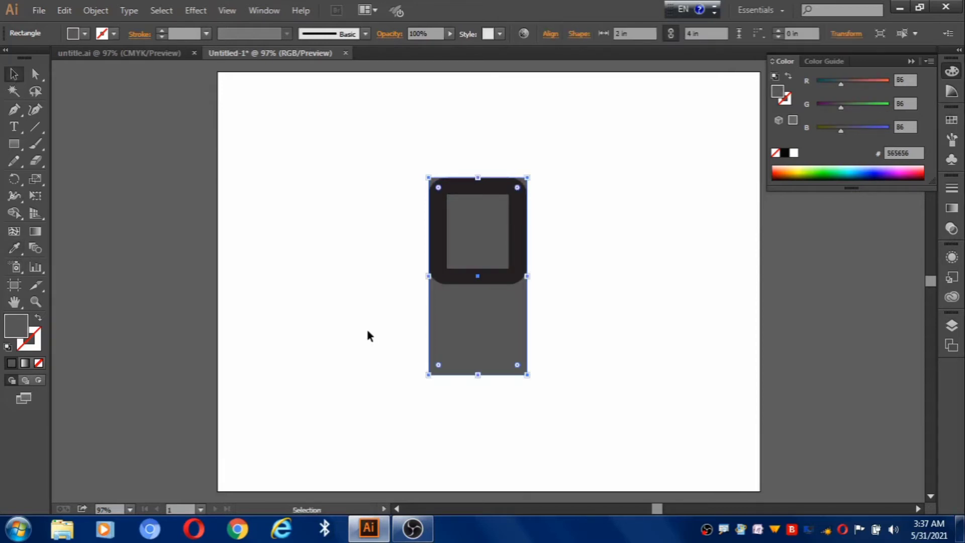
pyautogui.hotkey('ctrl', '1')
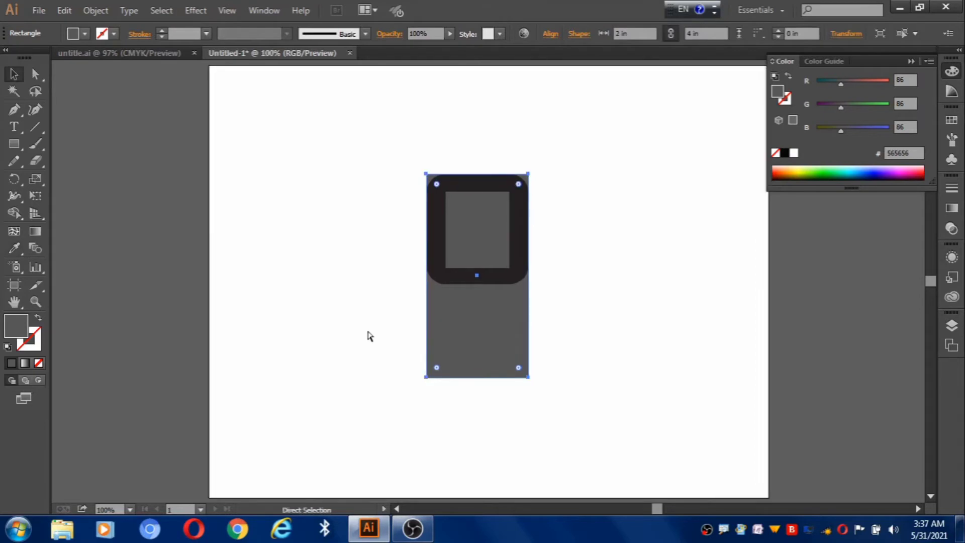
pyautogui.hotkey('ctrl', '+')
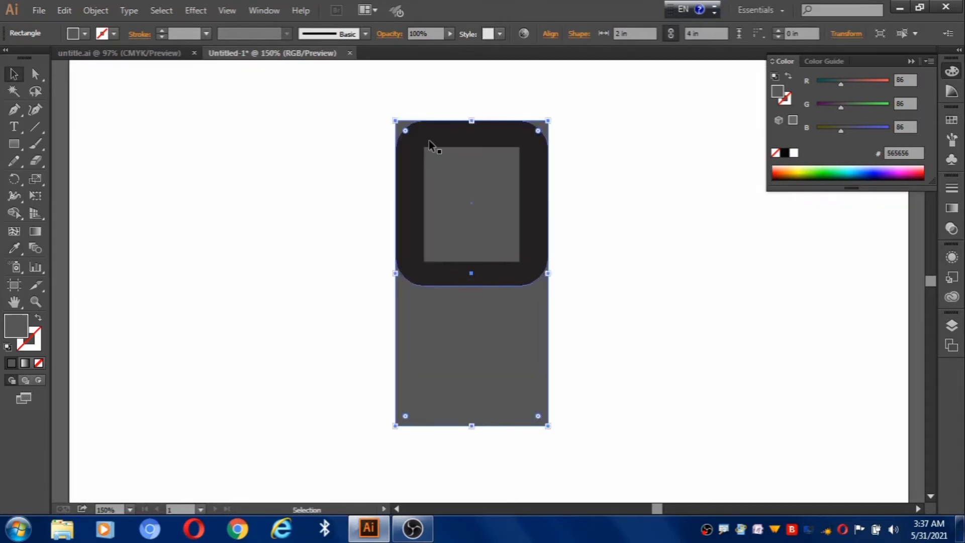
pyautogui.moveTo(404, 130); pyautogui.dragTo(425, 149)
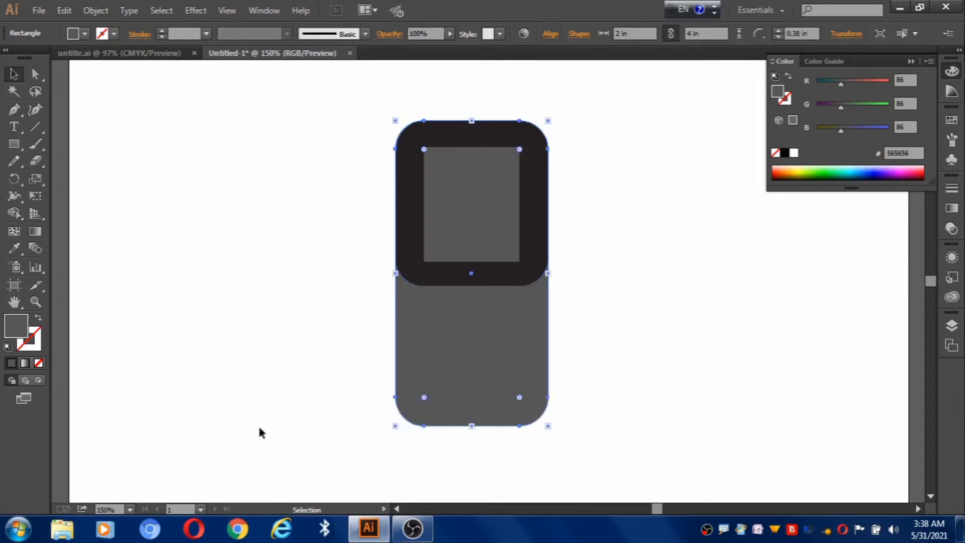
# Step: Add a 4 px offset path around the gray phone body
pyautogui.click(95, 11)
pyautogui.moveTo(147, 296)
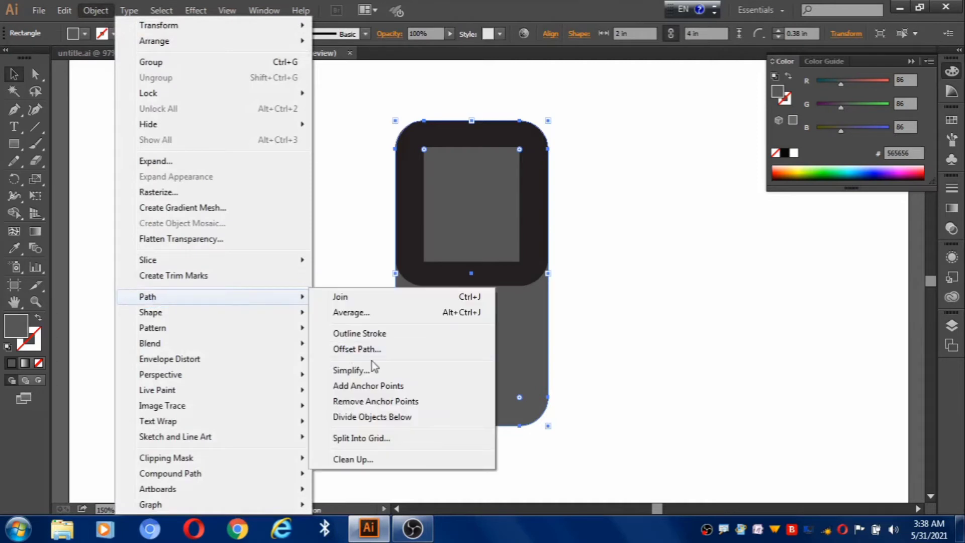
pyautogui.click(376, 345)
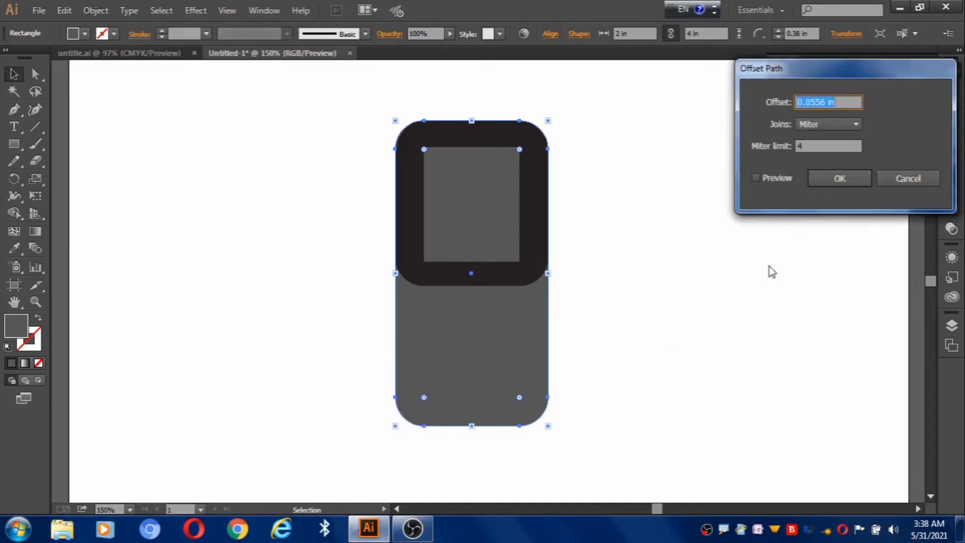
pyautogui.click(756, 178)
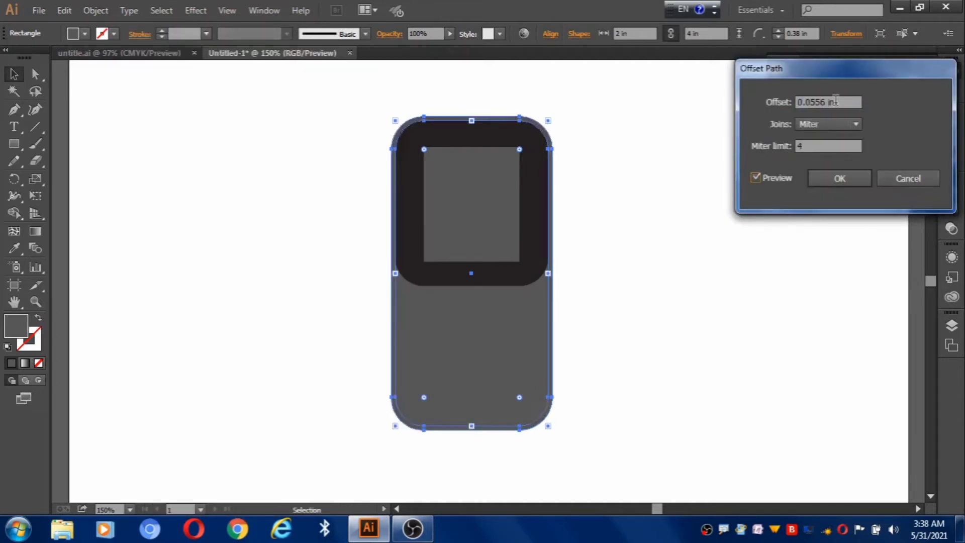
pyautogui.moveTo(834, 102); pyautogui.dragTo(754, 118)
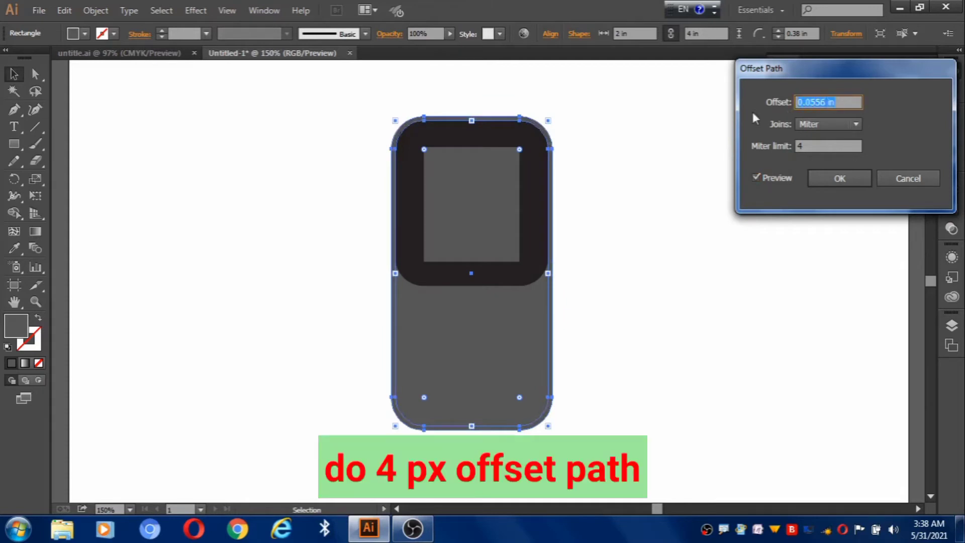
pyautogui.write('4p')
pyautogui.write('x')
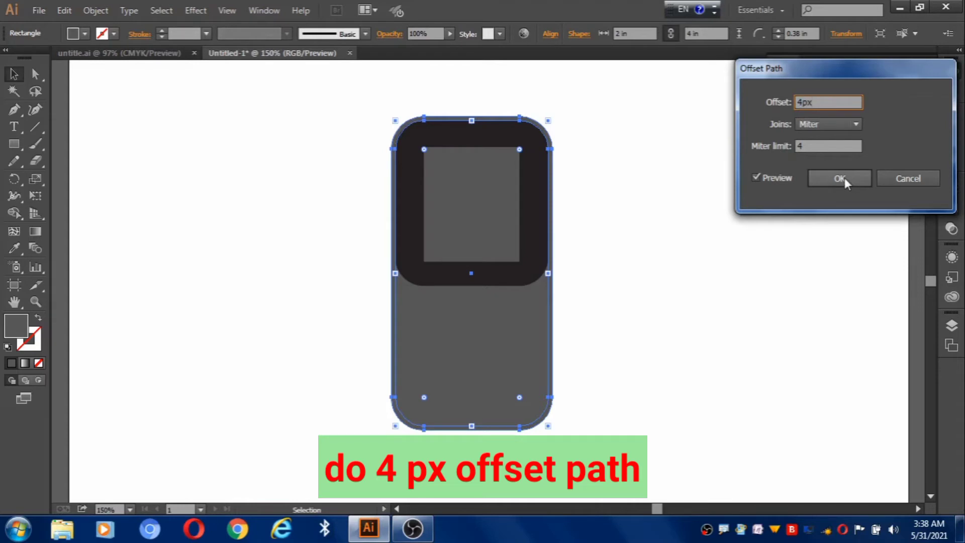
pyautogui.click(839, 178)
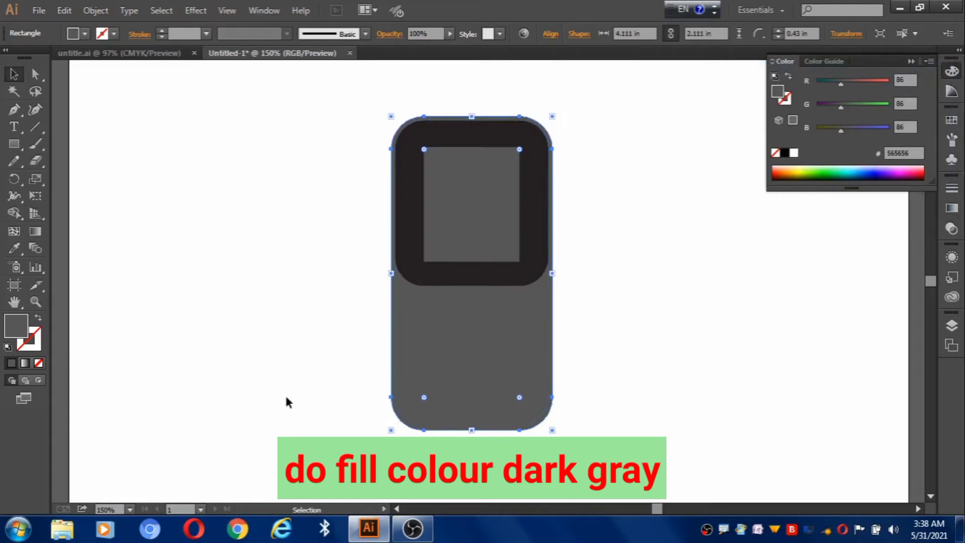
# Step: Fill the offset shape with dark gray 1E1E1E
pyautogui.doubleClick(14, 329)
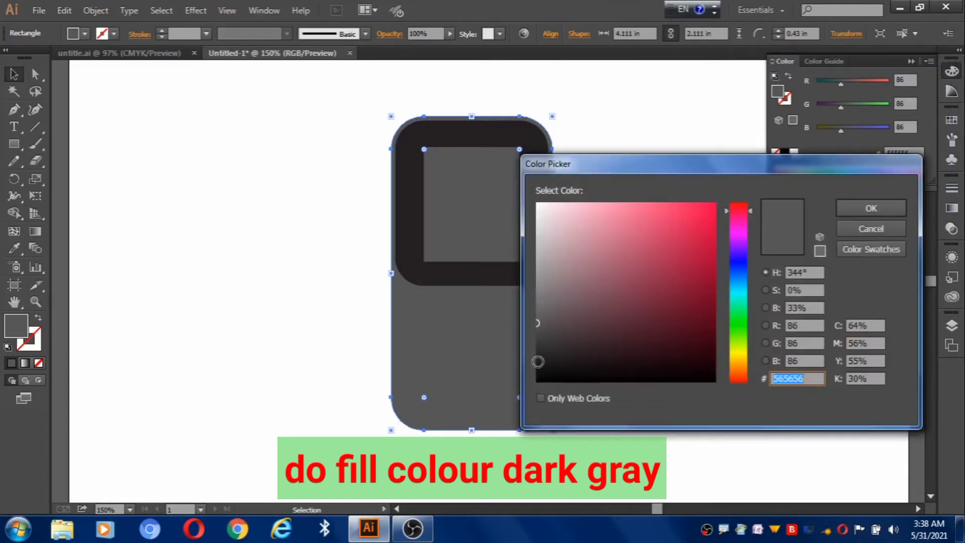
pyautogui.click(537, 361)
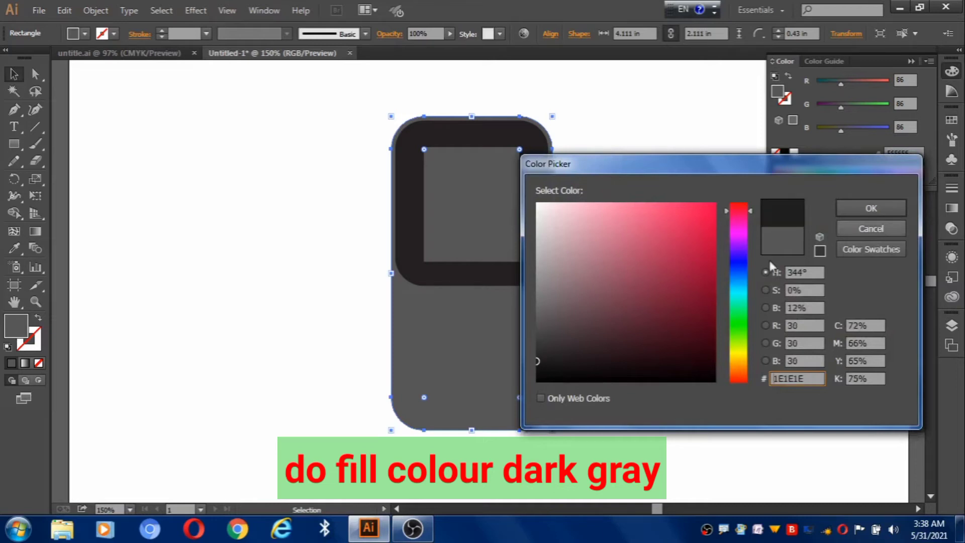
pyautogui.click(854, 207)
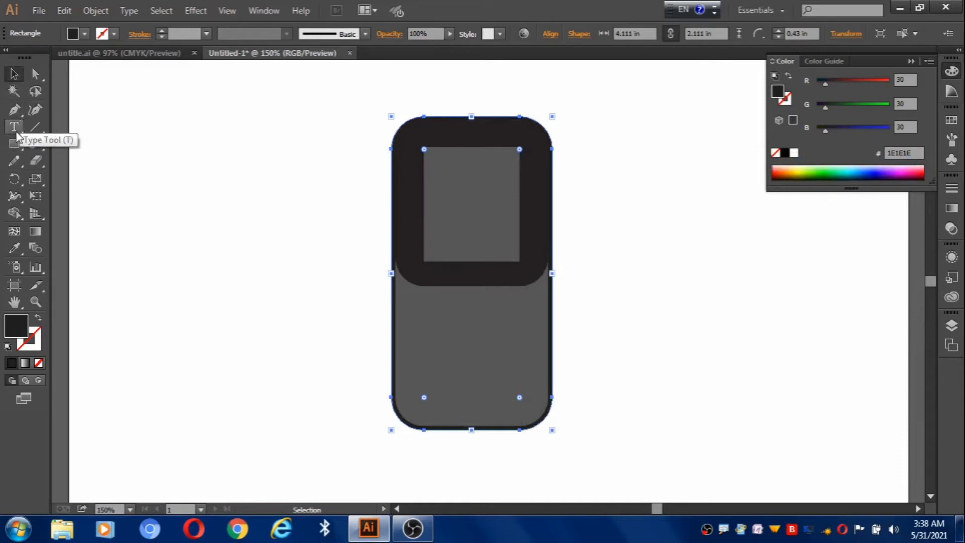
pyautogui.moveTo(14, 146); pyautogui.dragTo(83, 167)
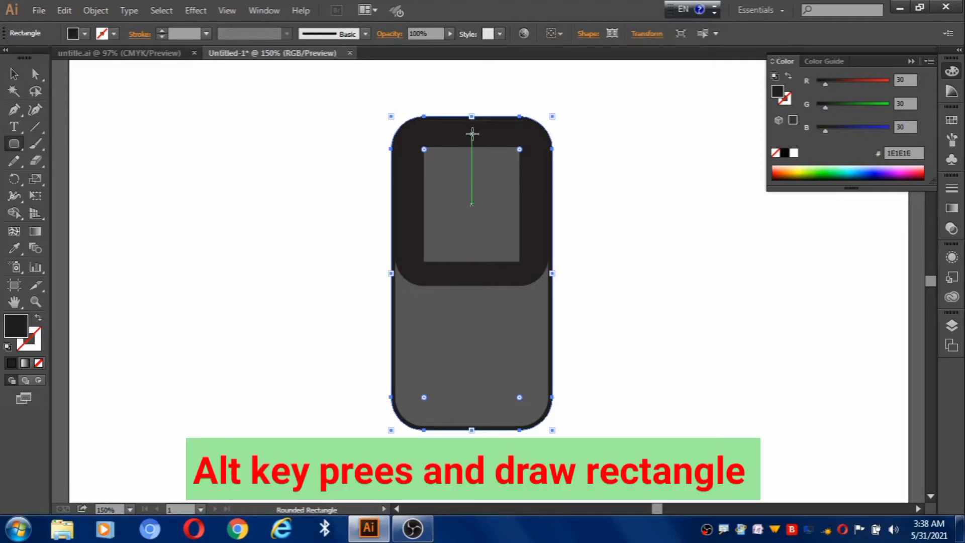
# Step: Draw a thin white rounded speaker bar with no stroke at the phone's top centre
pyautogui.moveTo(472, 133); pyautogui.dragTo(487, 132)
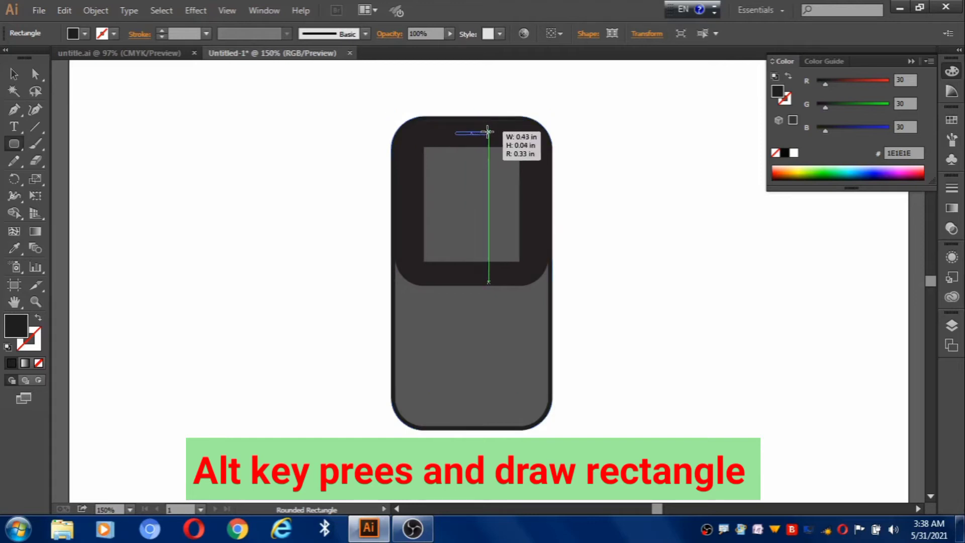
pyautogui.moveTo(488, 132); pyautogui.dragTo(493, 132)
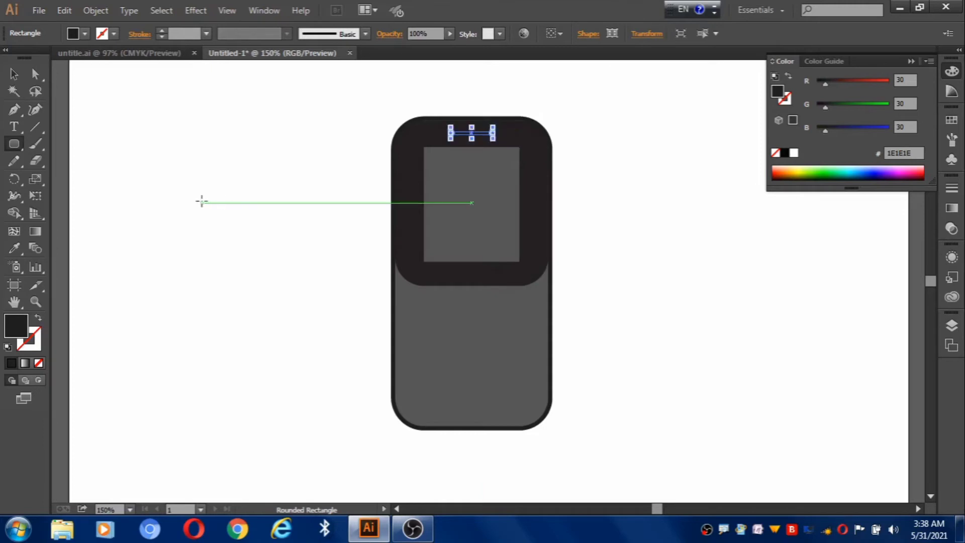
pyautogui.click(7, 347)
pyautogui.click(38, 362)
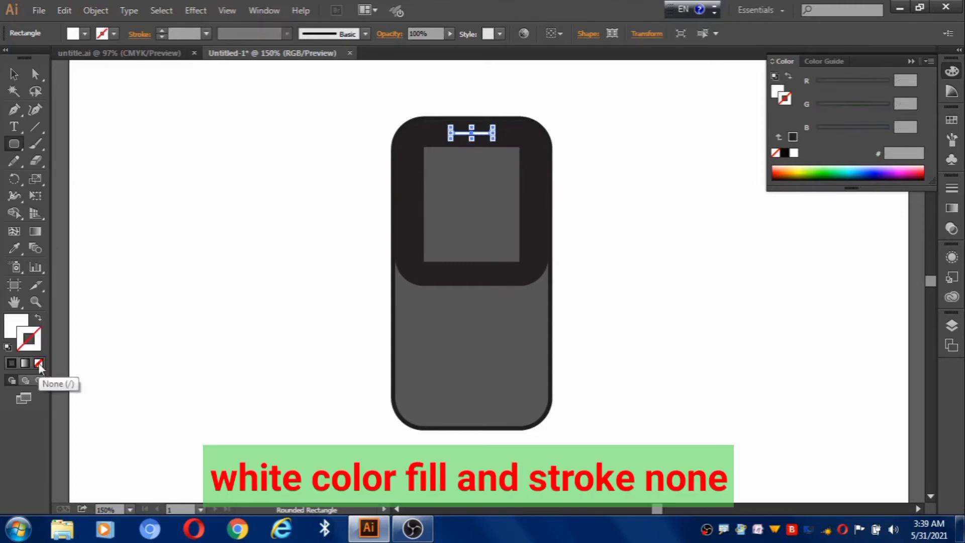
pyautogui.click(14, 75)
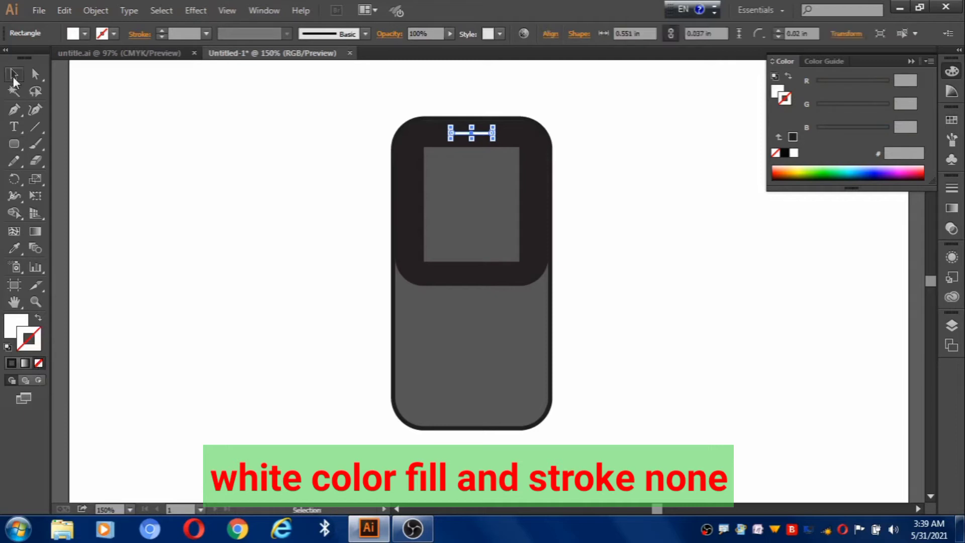
pyautogui.click(330, 212)
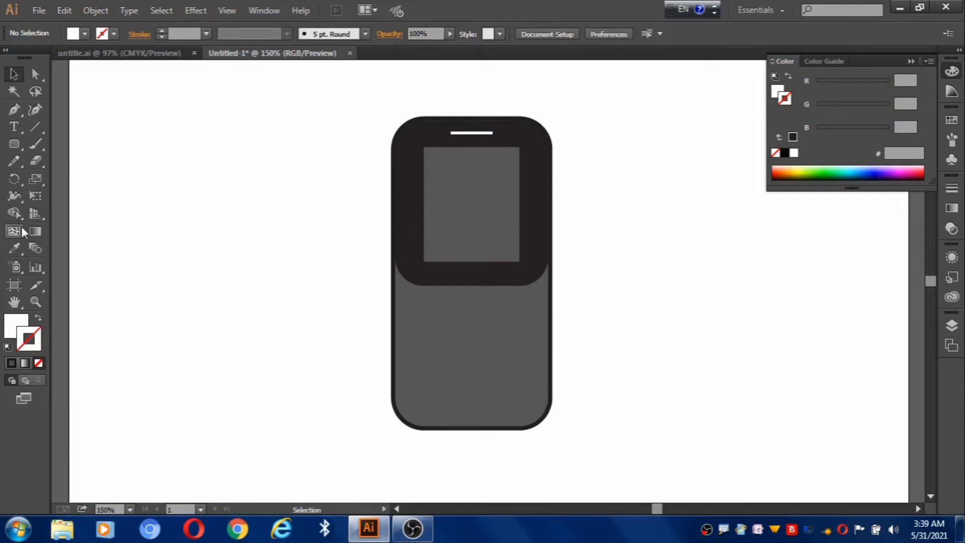
pyautogui.moveTo(15, 126); pyautogui.dragTo(80, 130)
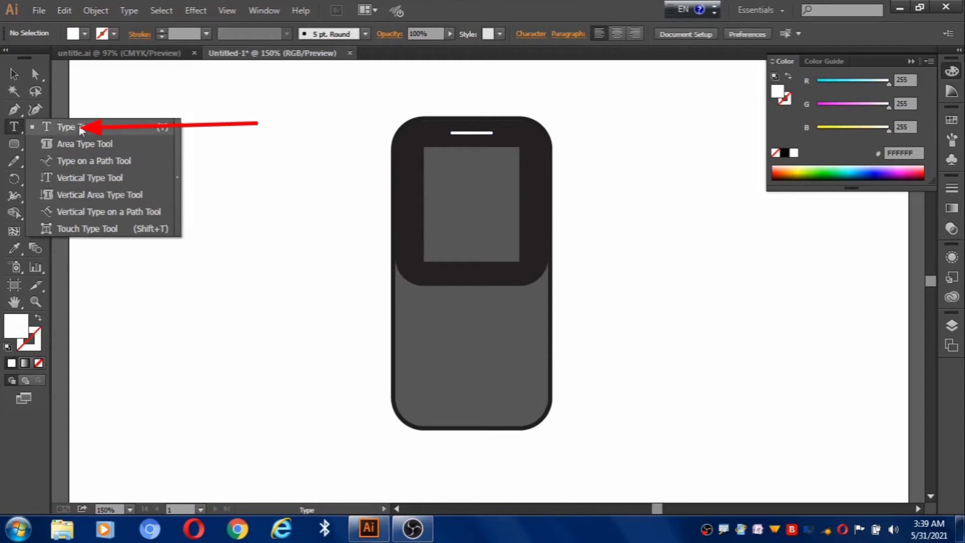
# Step: Start a text line below the screen and set the font to Calibri Bold
pyautogui.click(453, 279)
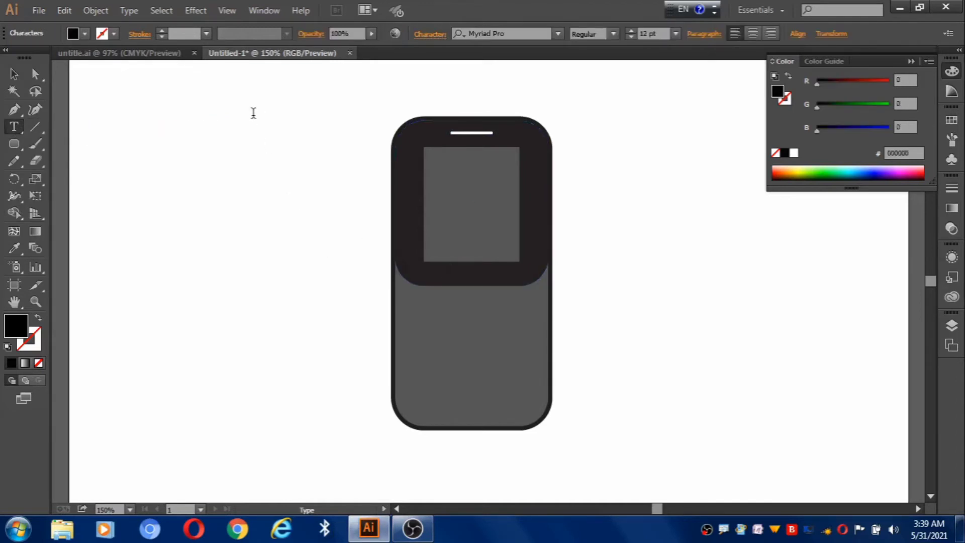
pyautogui.click(558, 33)
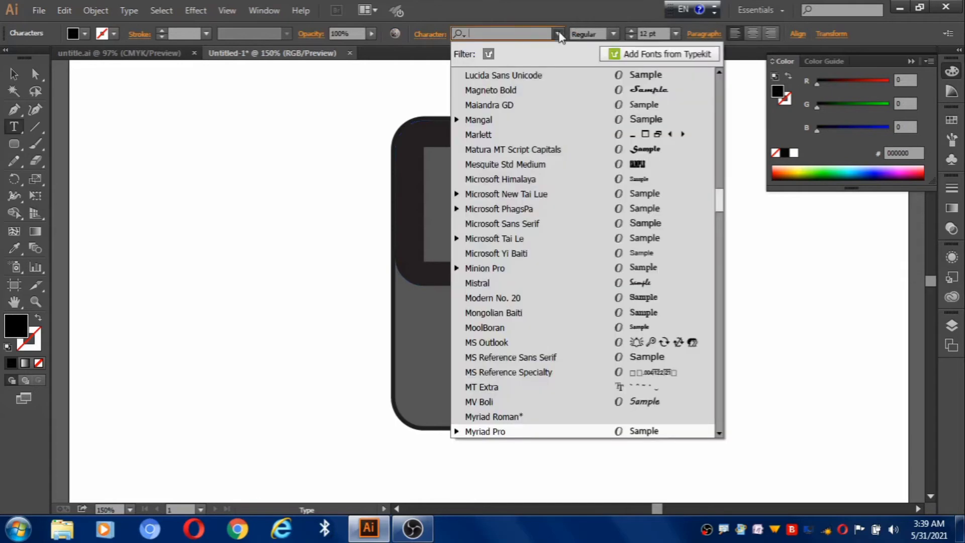
pyautogui.moveTo(722, 209); pyautogui.dragTo(720, 108)
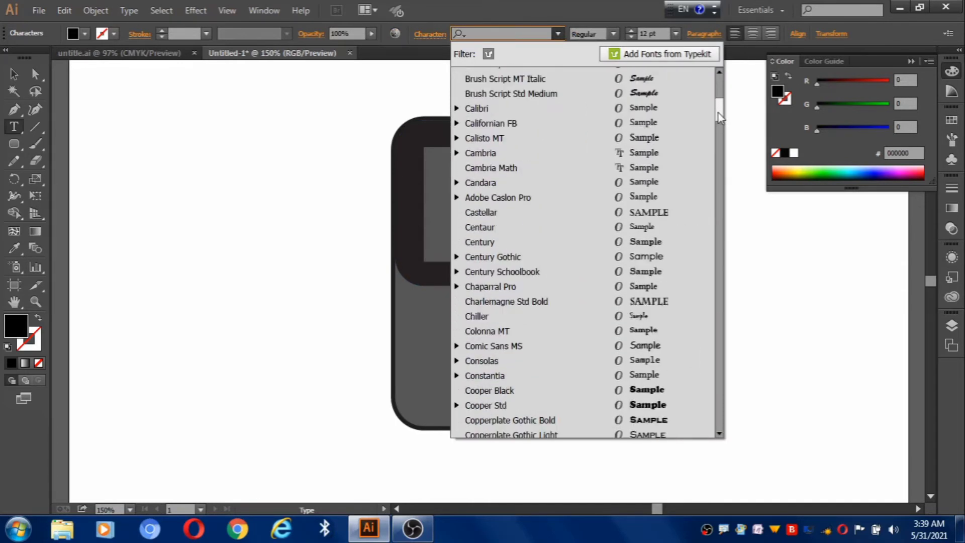
pyautogui.click(510, 127)
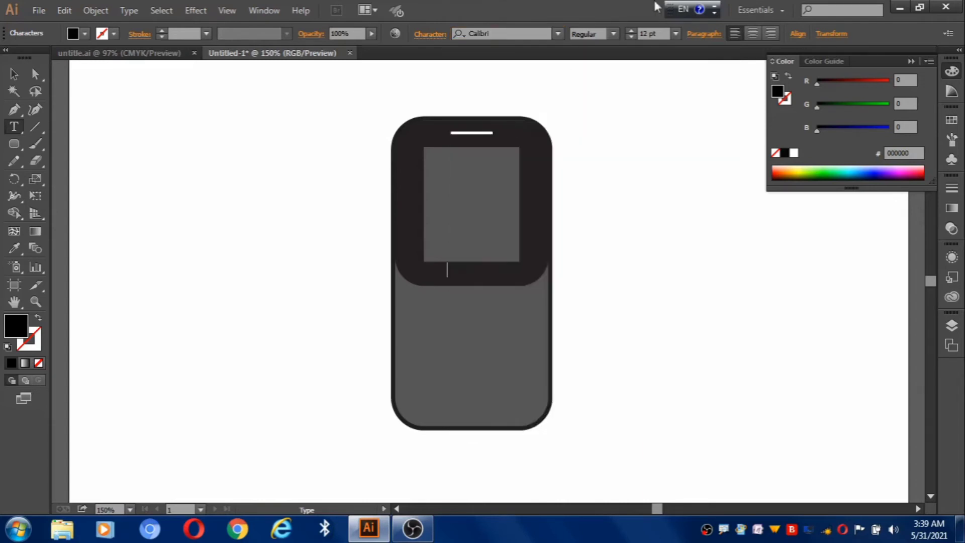
pyautogui.click(614, 34)
pyautogui.click(596, 111)
# Step: Type 'MOBILE' with a white fill and no stroke
pyautogui.click(8, 346)
pyautogui.press('x')
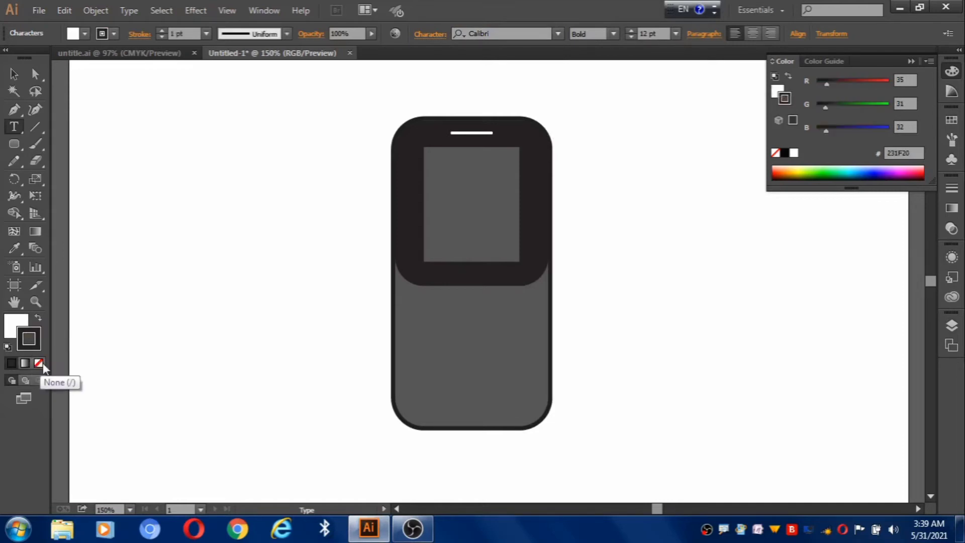
pyautogui.click(39, 362)
pyautogui.click(17, 331)
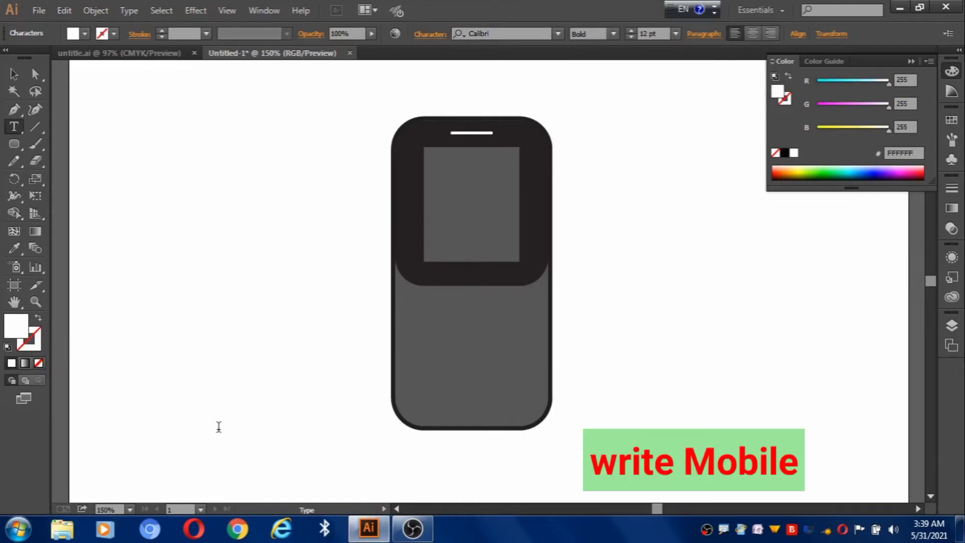
pyautogui.write('M')
pyautogui.write('OBIL')
pyautogui.write('E')
# Step: Nudge the MOBILE text and horizontally centre it with all the phone parts
pyautogui.click(14, 75)
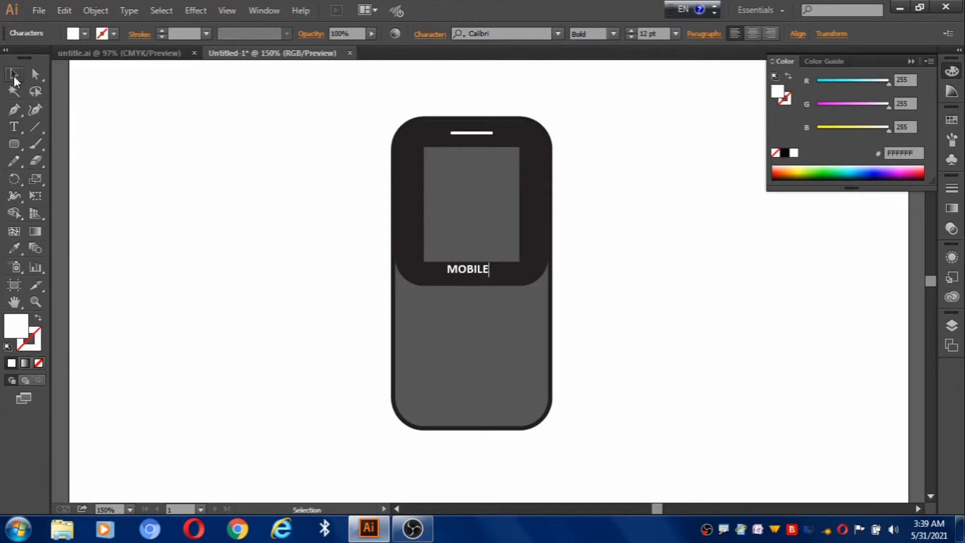
pyautogui.click(470, 270)
pyautogui.moveTo(471, 272); pyautogui.dragTo(475, 276)
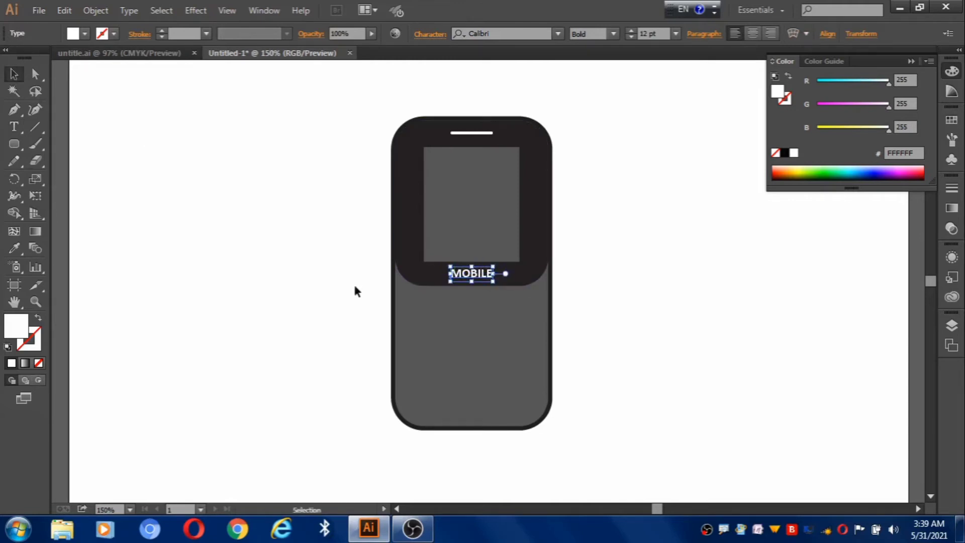
pyautogui.moveTo(583, 388); pyautogui.dragTo(589, 391)
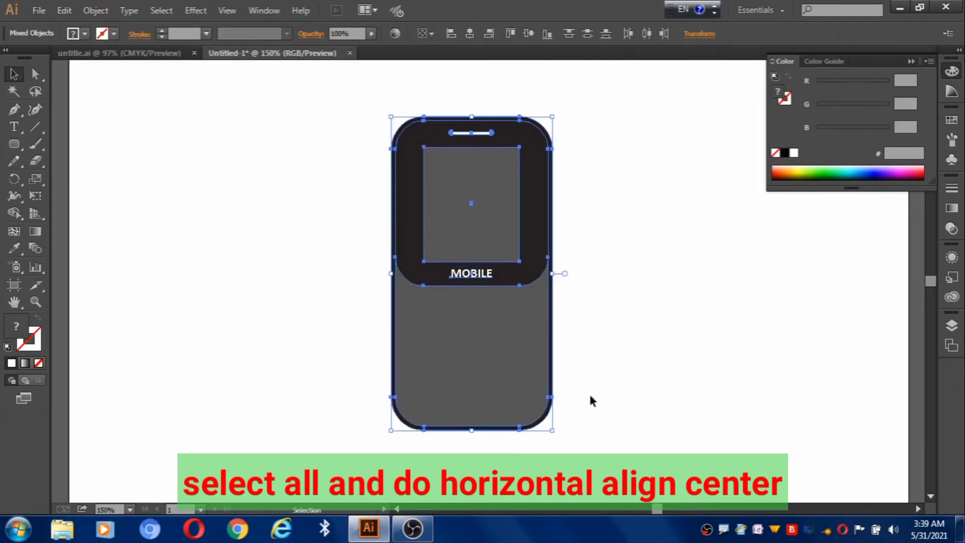
pyautogui.click(472, 34)
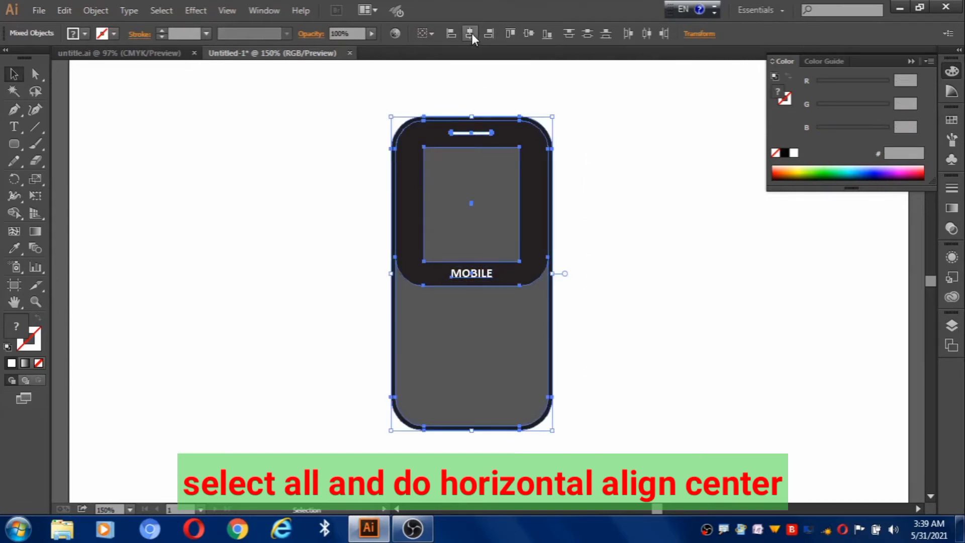
pyautogui.click(228, 202)
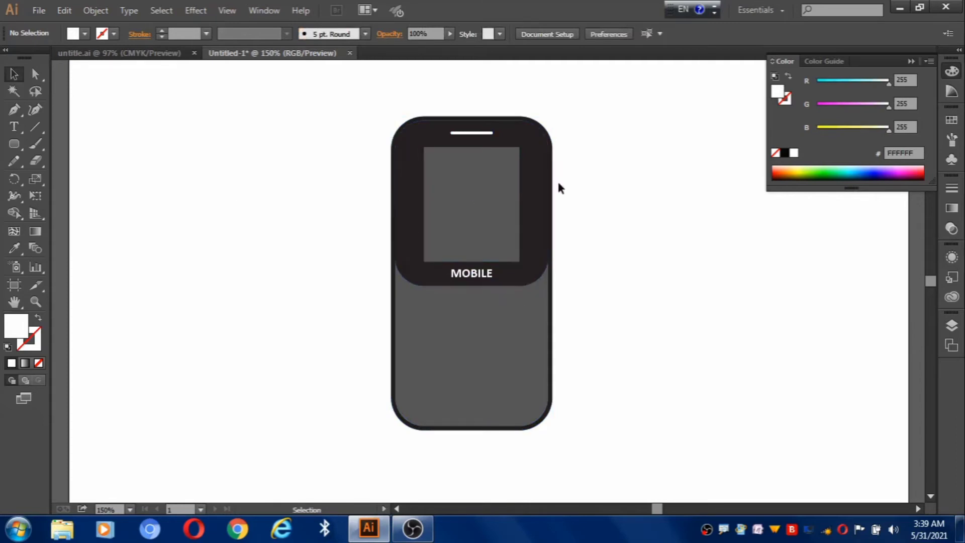
# Step: Draw a circle about 0.43 in wide below MOBILE and give it the screen's gray
pyautogui.click(15, 144)
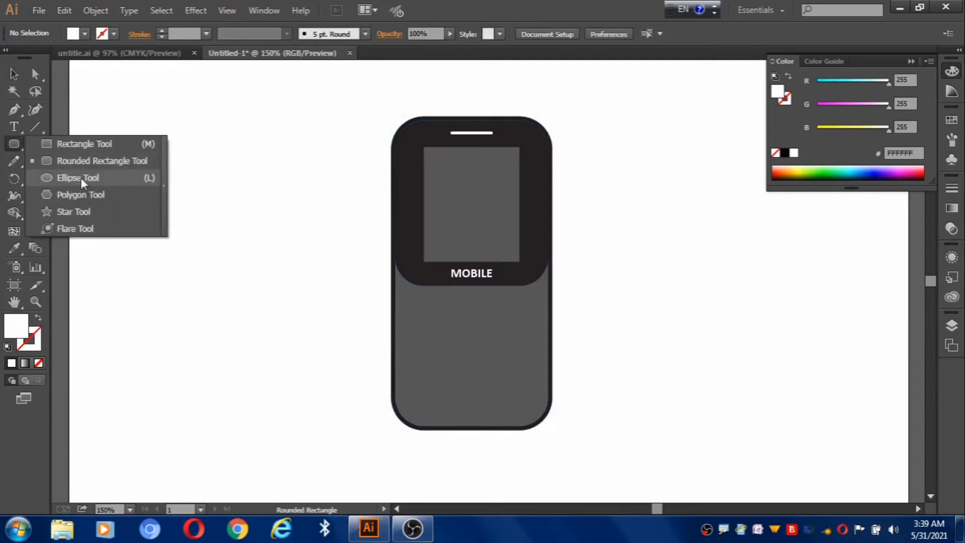
pyautogui.click(81, 178)
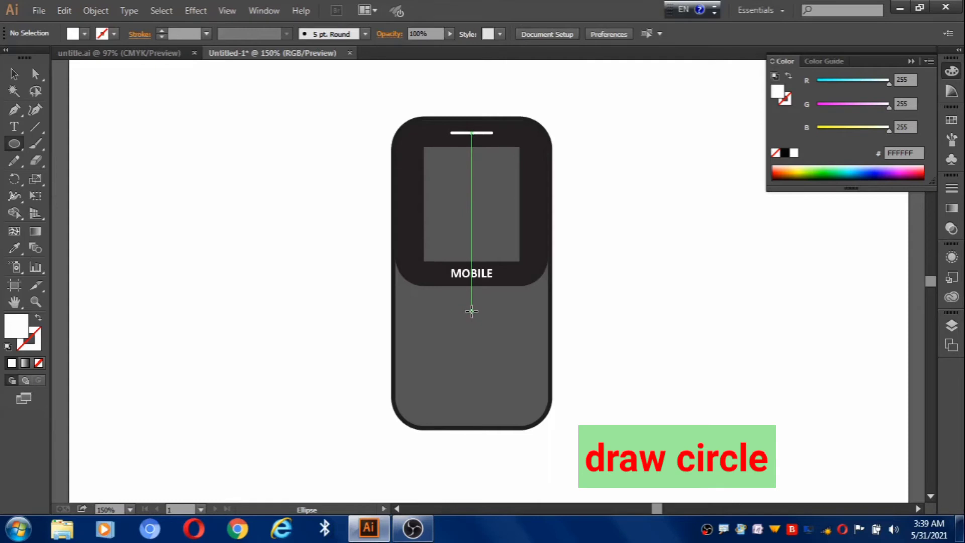
pyautogui.moveTo(471, 311); pyautogui.dragTo(488, 324)
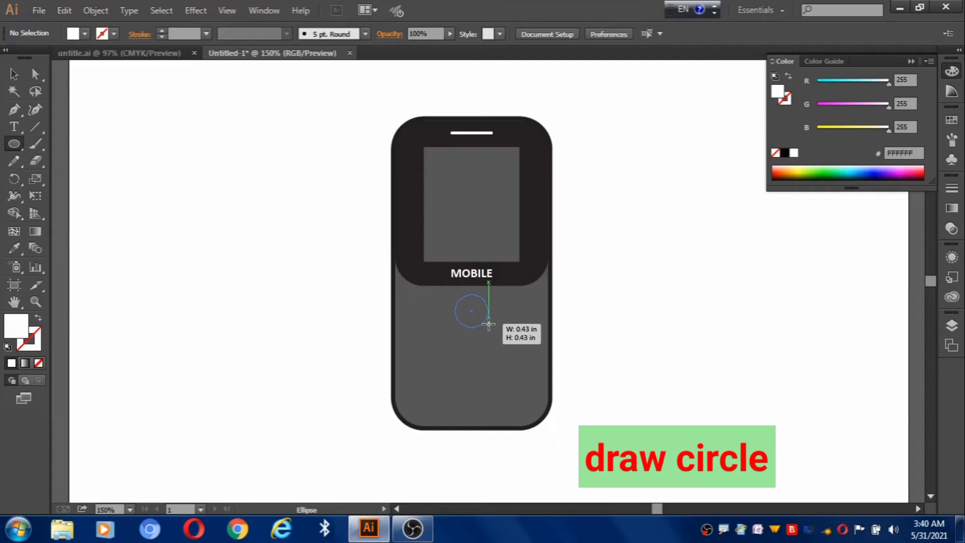
pyautogui.moveTo(488, 324); pyautogui.dragTo(488, 324)
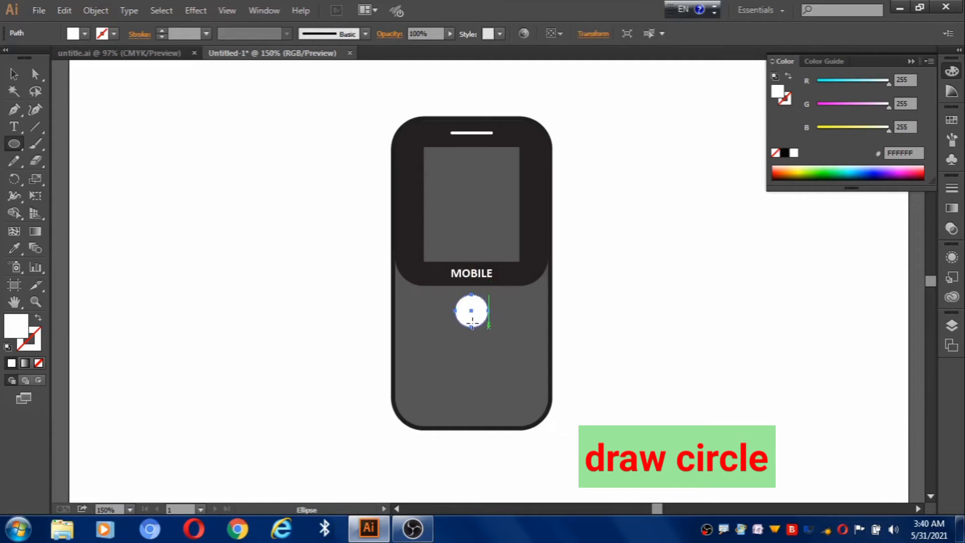
pyautogui.click(11, 251)
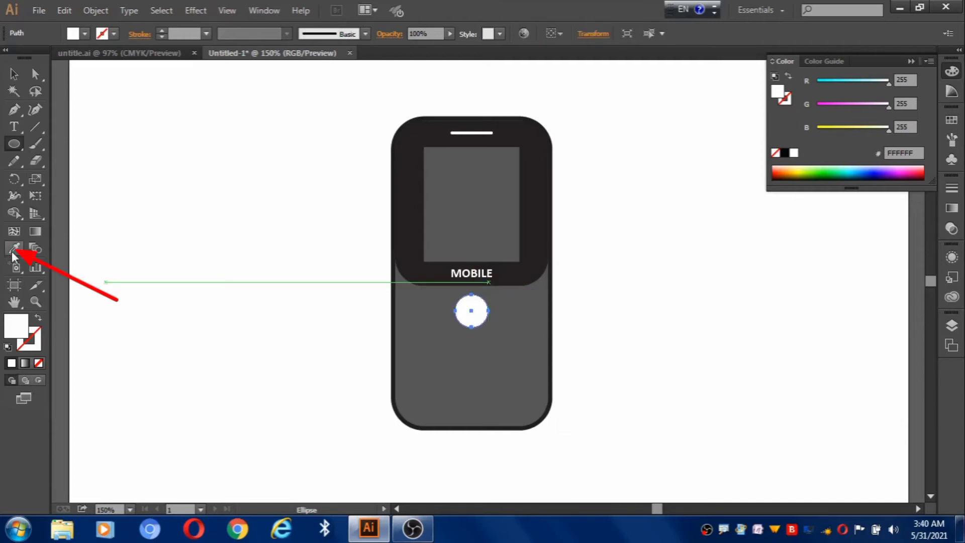
pyautogui.click(471, 221)
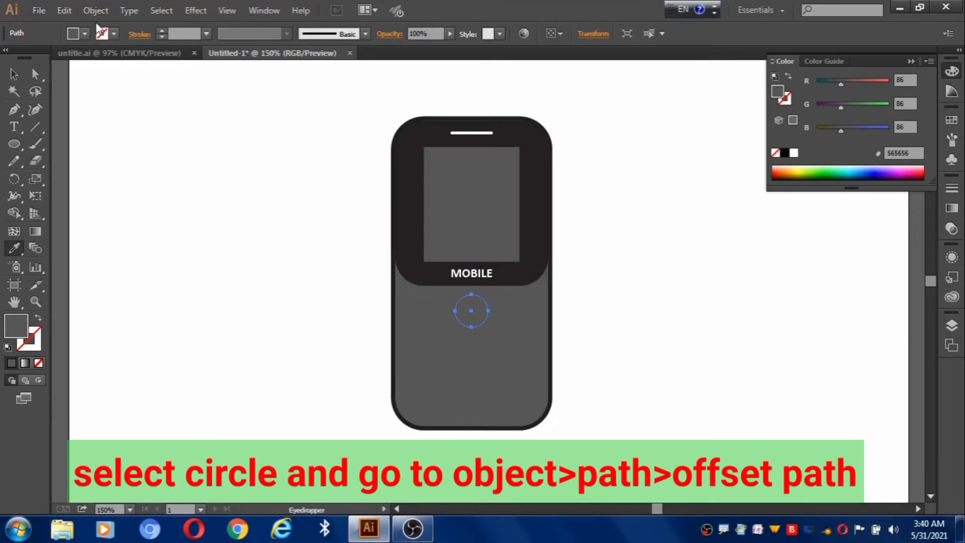
pyautogui.click(96, 10)
# Step: Add a 4 px offset ring around the circle and fill it dark gray 1E1E1E
pyautogui.click(373, 349)
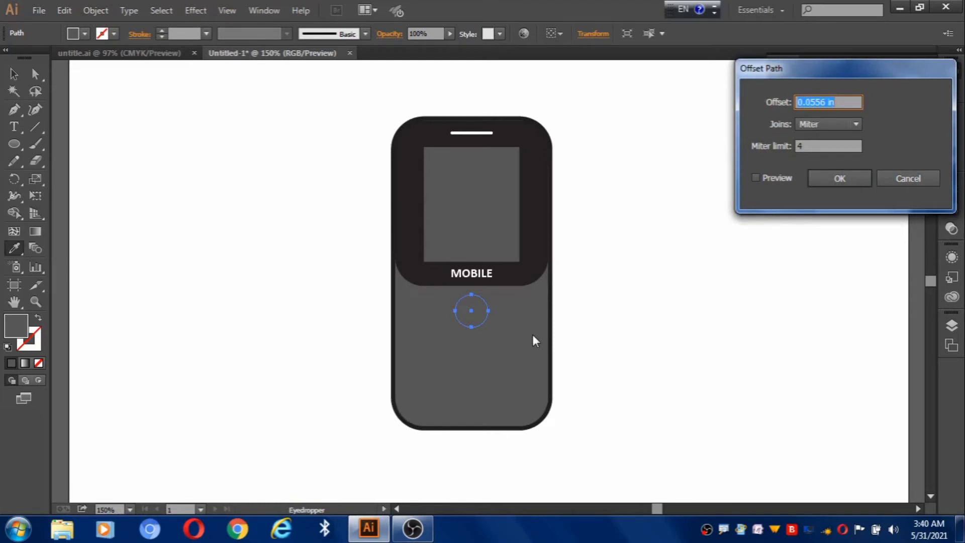
pyautogui.click(754, 176)
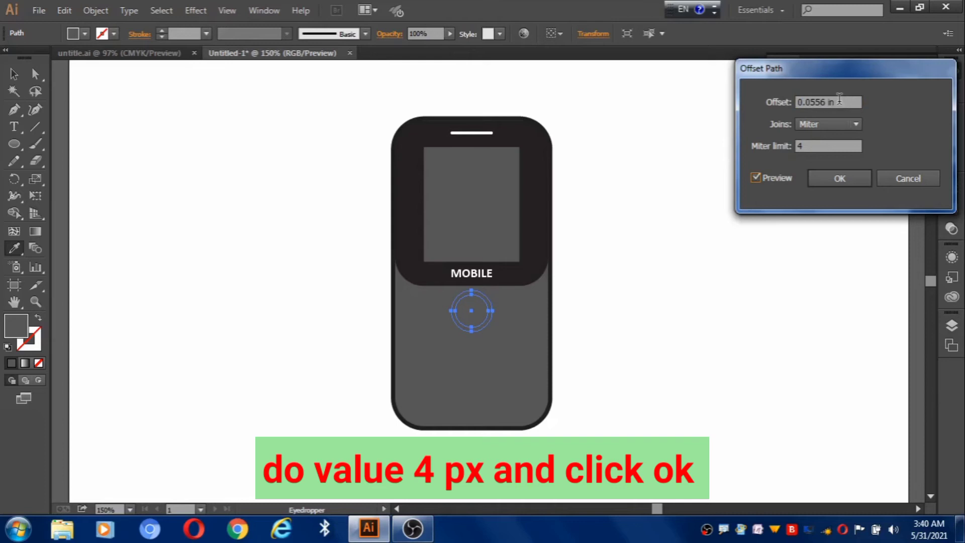
pyautogui.moveTo(839, 99); pyautogui.dragTo(788, 101)
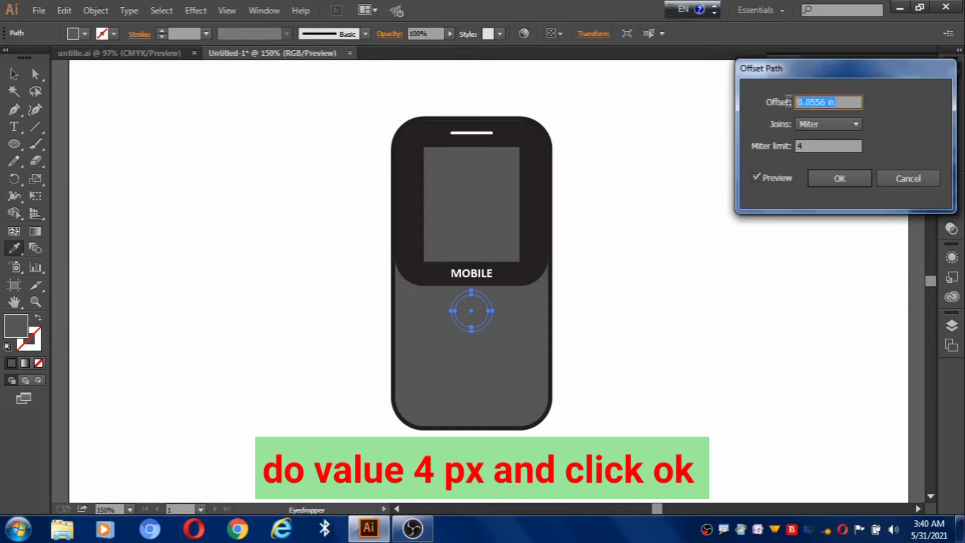
pyautogui.click(848, 185)
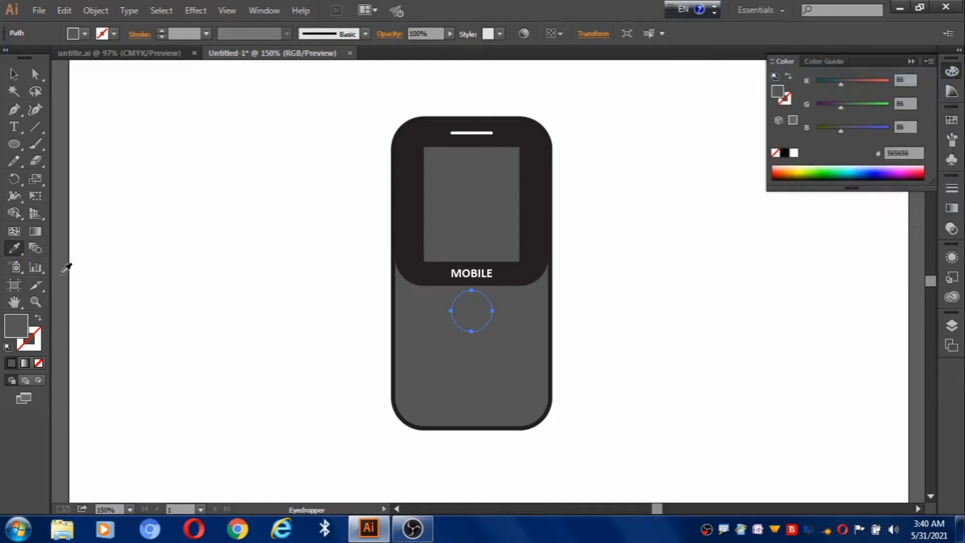
pyautogui.click(394, 329)
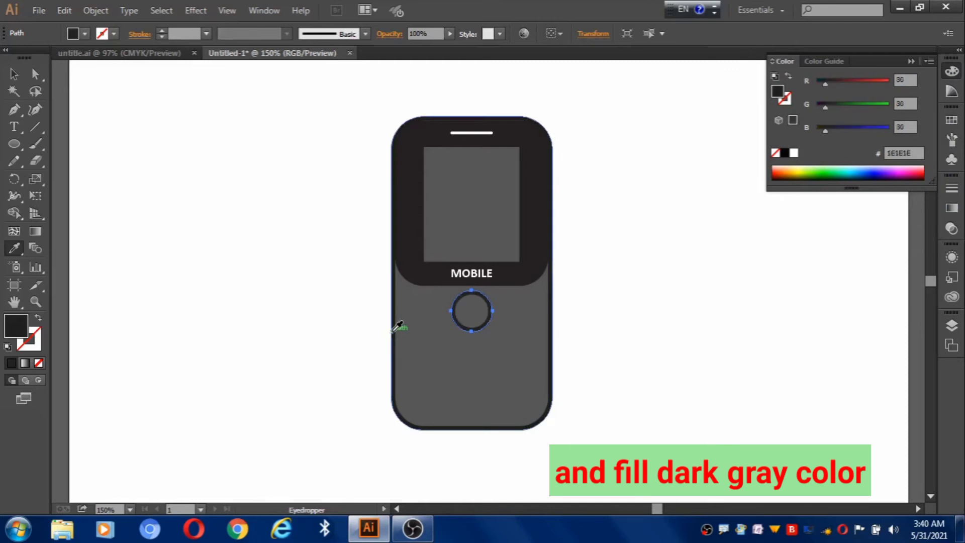
pyautogui.click(14, 74)
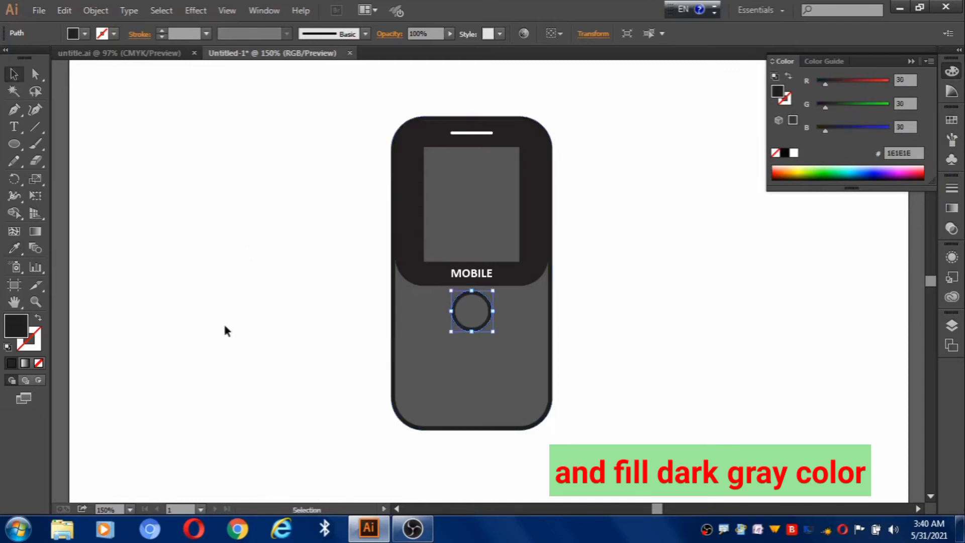
pyautogui.click(225, 330)
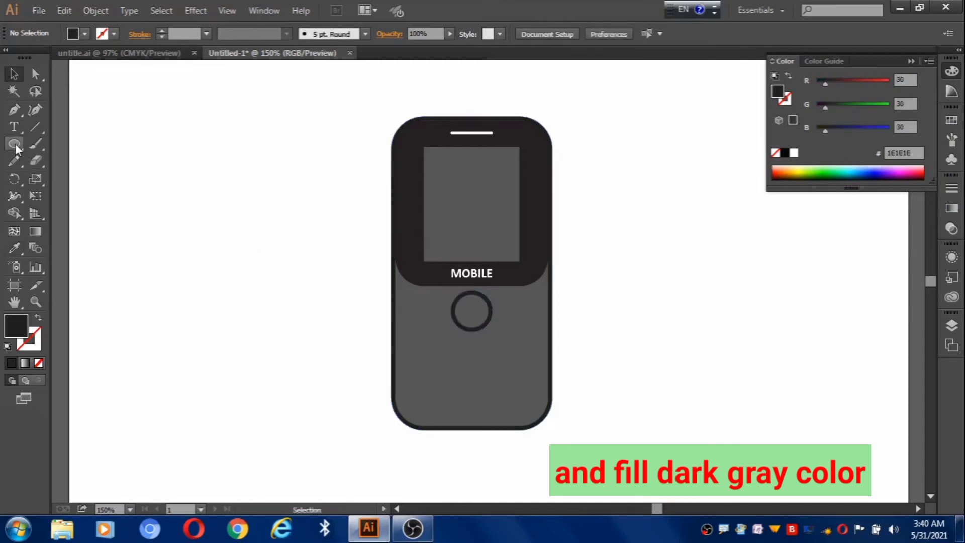
# Step: Draw a small rounded-rectangle key left of the home circle and fill it with the screen's gray 565656
pyautogui.moveTo(15, 144); pyautogui.dragTo(76, 161)
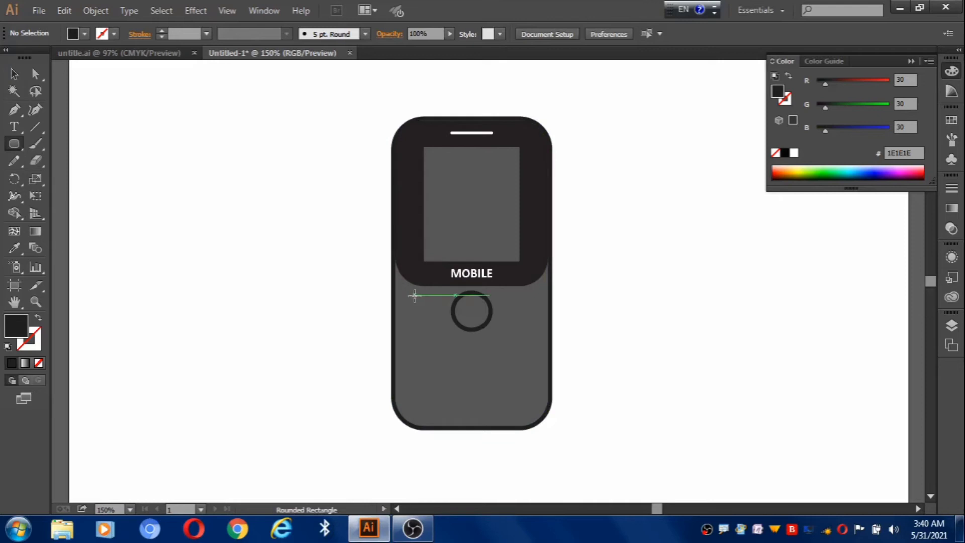
pyautogui.moveTo(415, 296); pyautogui.dragTo(446, 307)
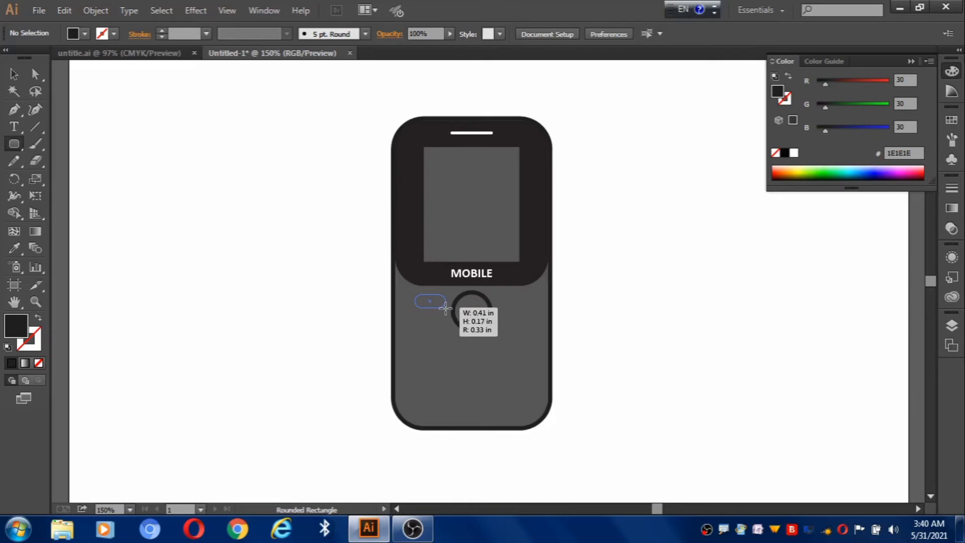
pyautogui.moveTo(445, 308); pyautogui.dragTo(446, 308)
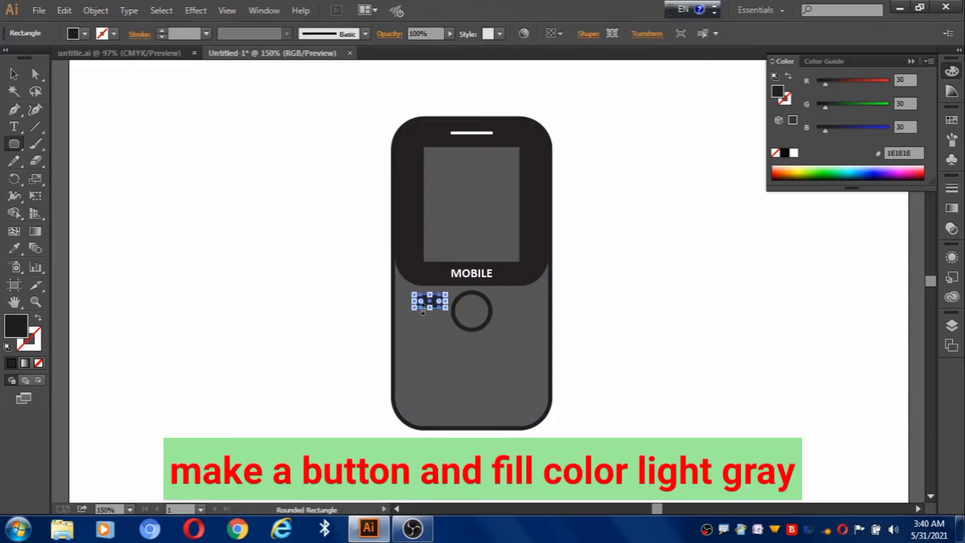
pyautogui.click(14, 248)
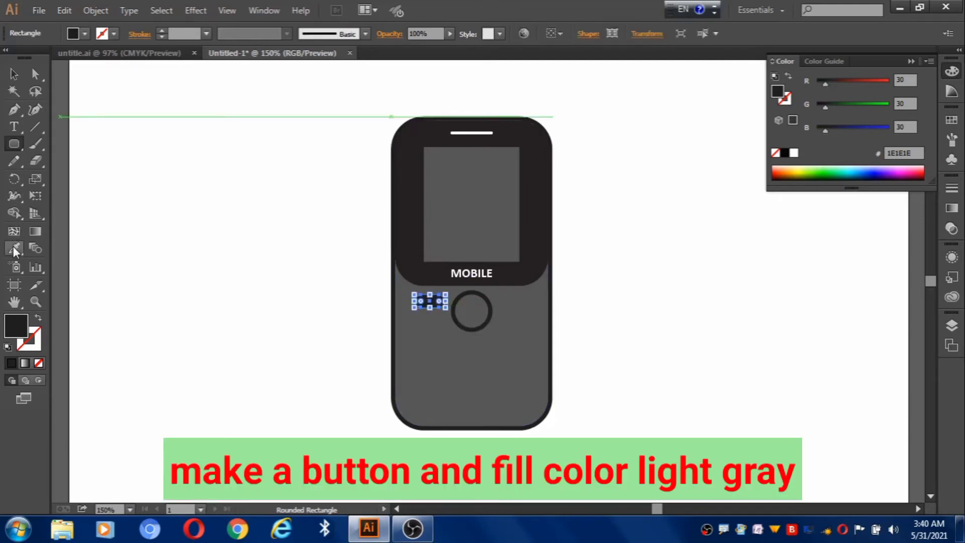
pyautogui.click(470, 194)
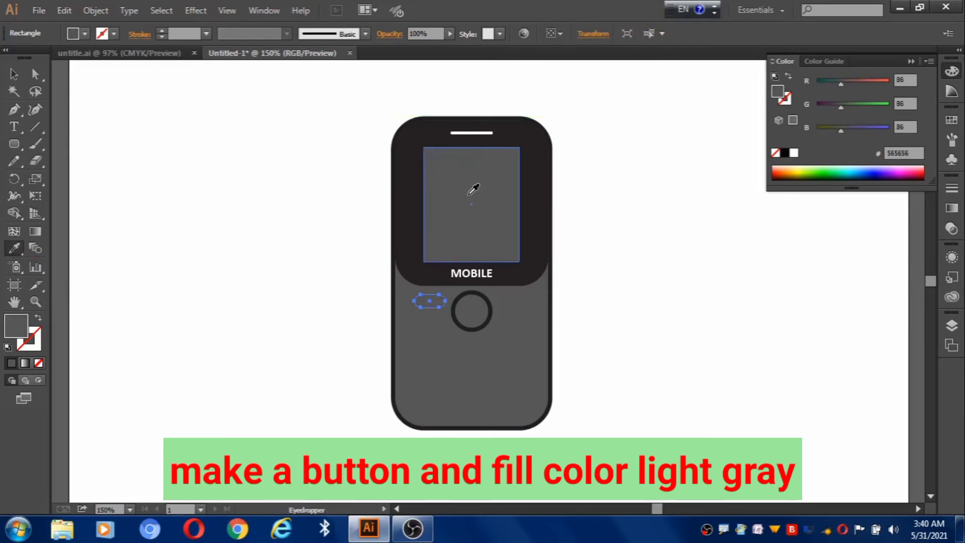
# Step: Add a 2 px offset path around the small rounded key
pyautogui.click(96, 10)
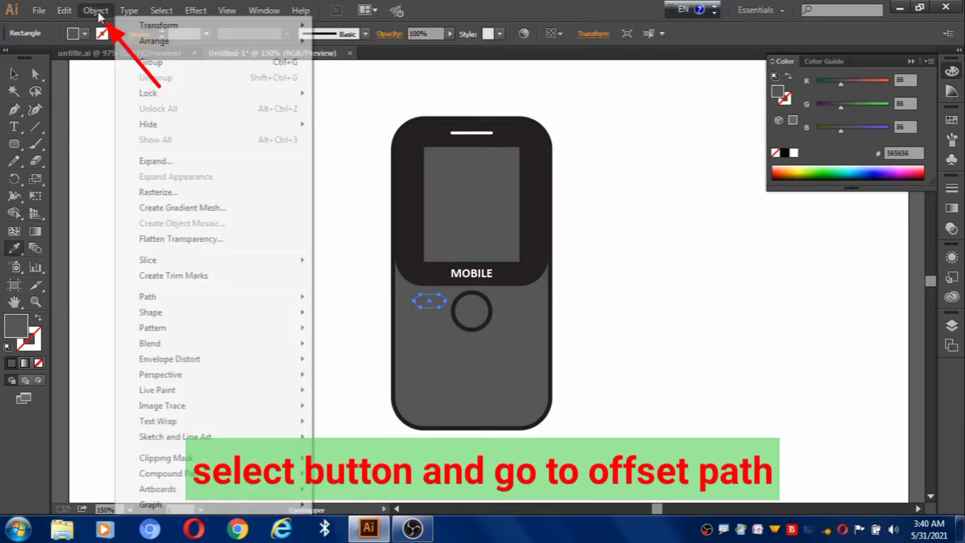
pyautogui.moveTo(148, 296)
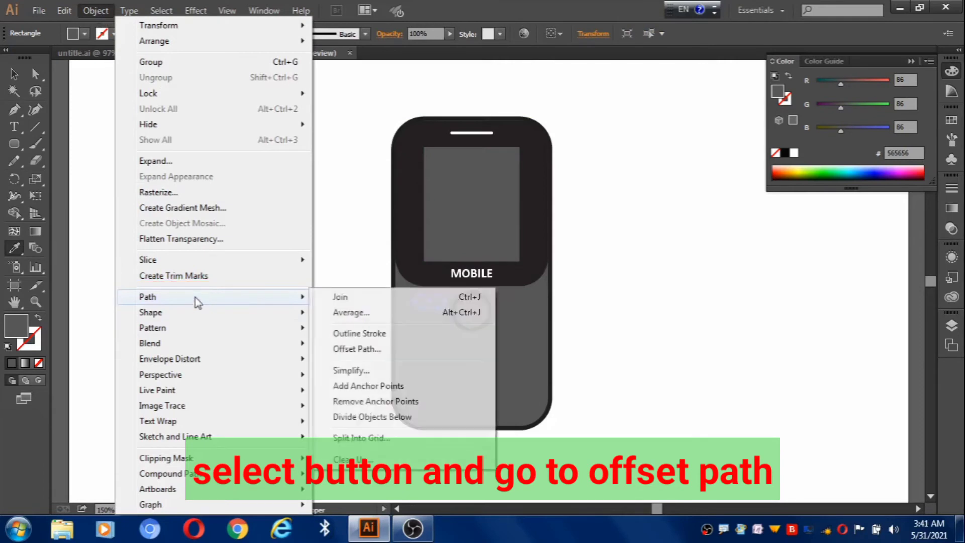
pyautogui.click(362, 350)
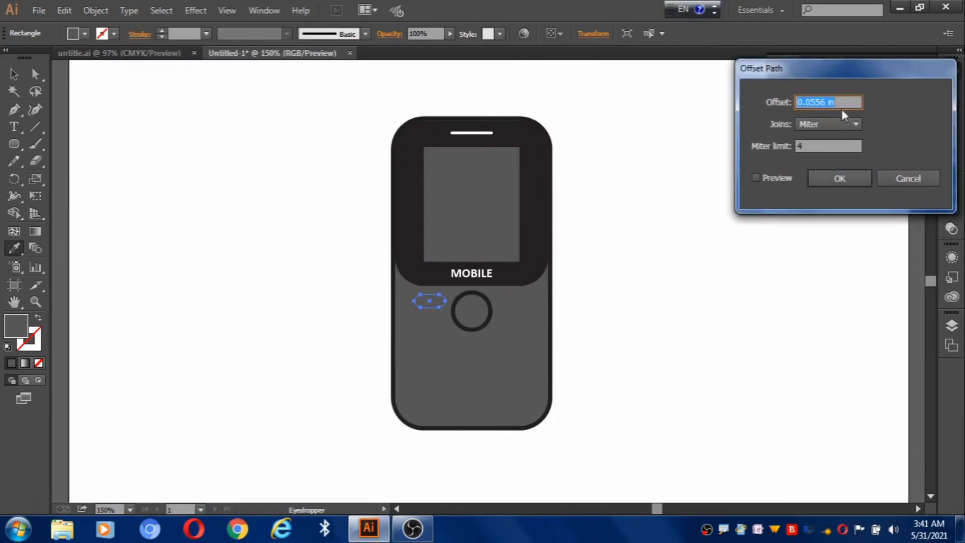
pyautogui.write('2')
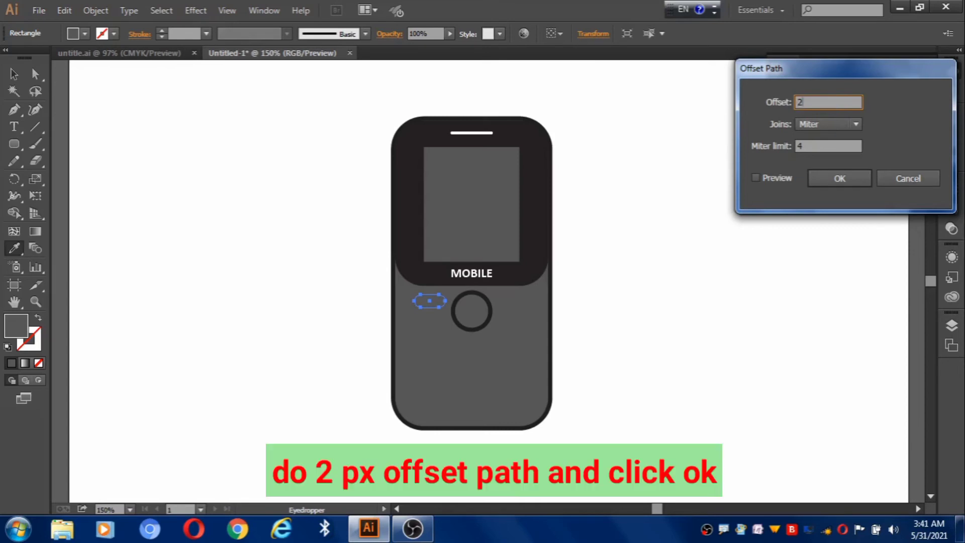
pyautogui.write('px')
pyautogui.click(755, 178)
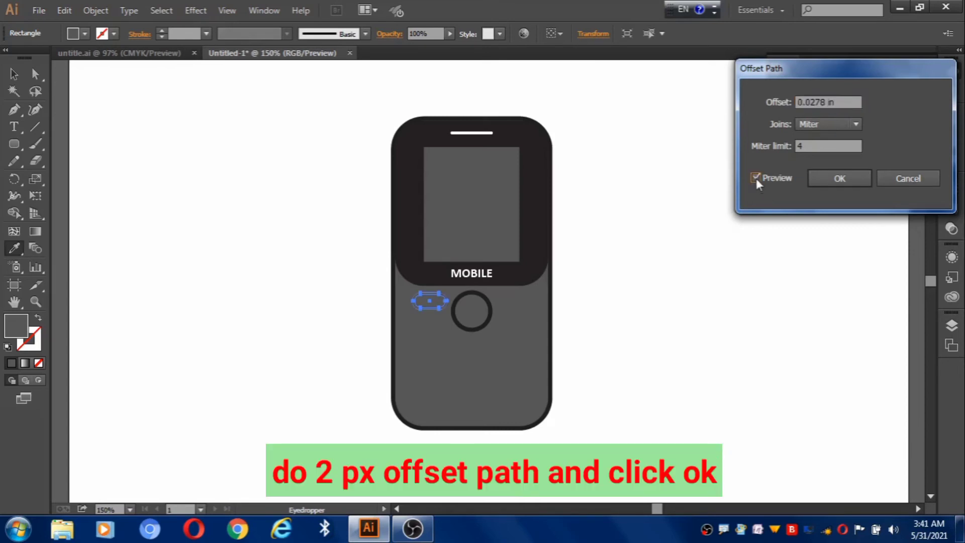
pyautogui.click(834, 180)
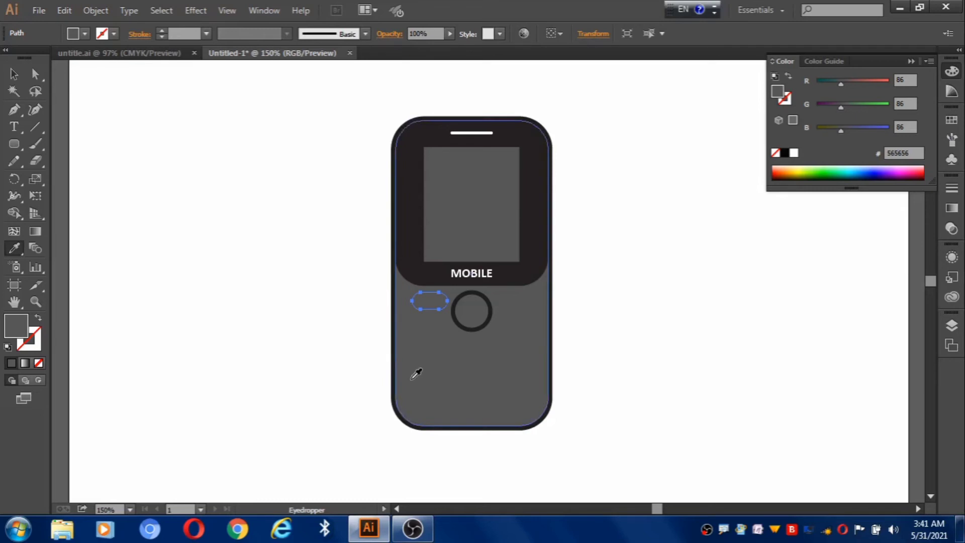
# Step: Fill the offset rim with the phone outline's dark gray 1E1E1E
pyautogui.click(393, 361)
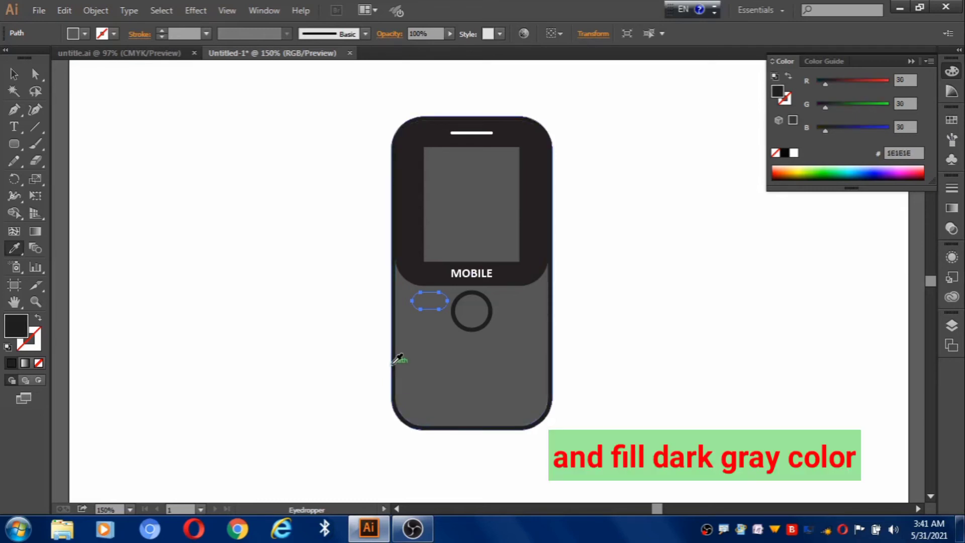
pyautogui.click(14, 76)
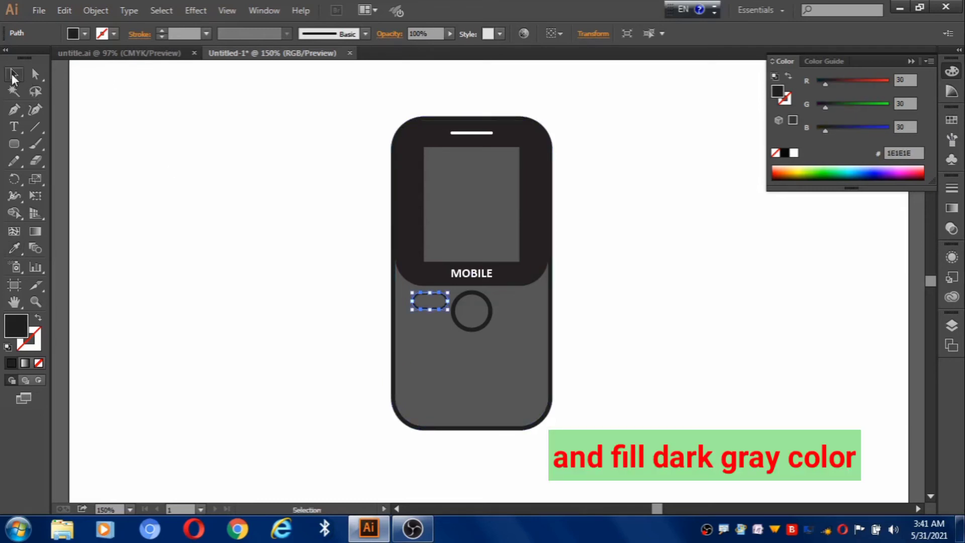
pyautogui.click(254, 369)
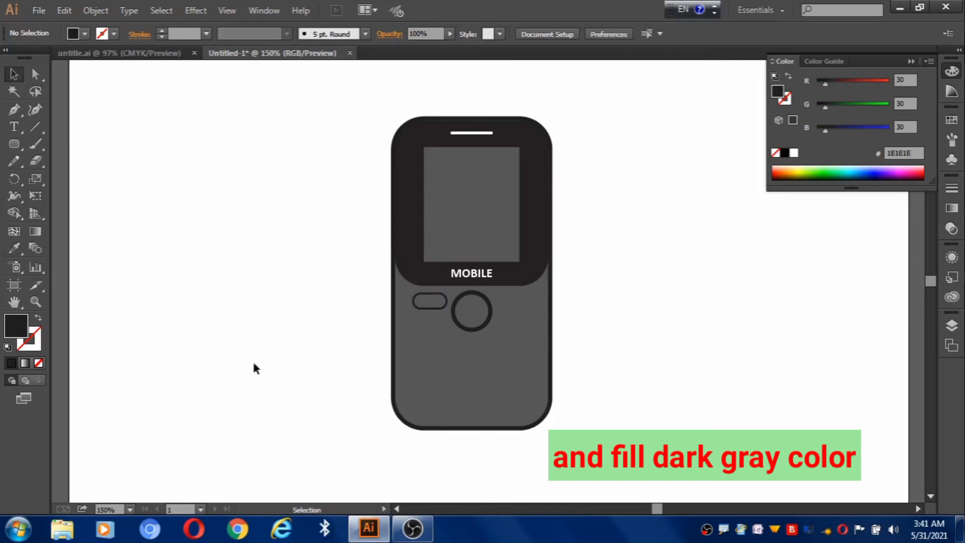
# Step: Group the small key with its dark rim and shift it slightly left and up
pyautogui.click(417, 297)
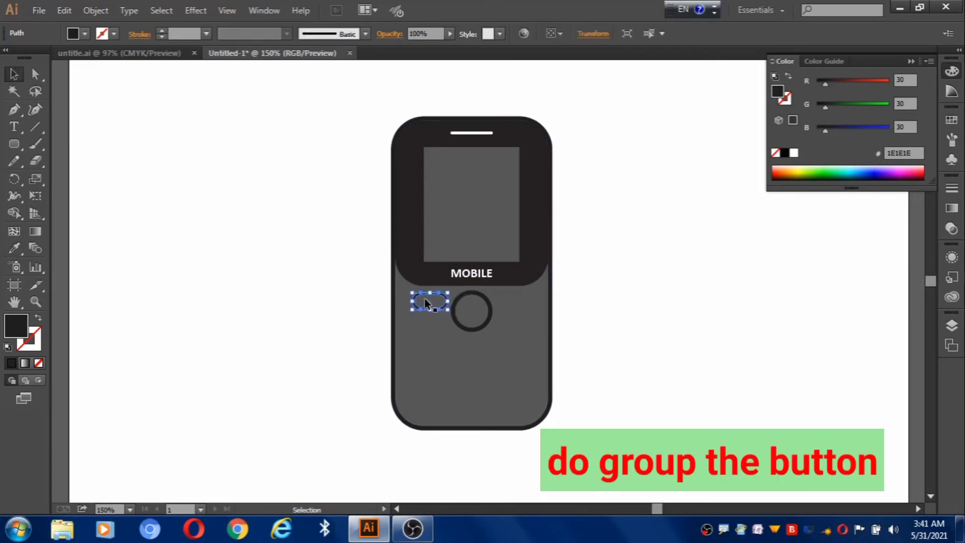
pyautogui.keyDown('shift'); pyautogui.click(425, 300); pyautogui.keyUp('shift')
pyautogui.rightClick(425, 300)
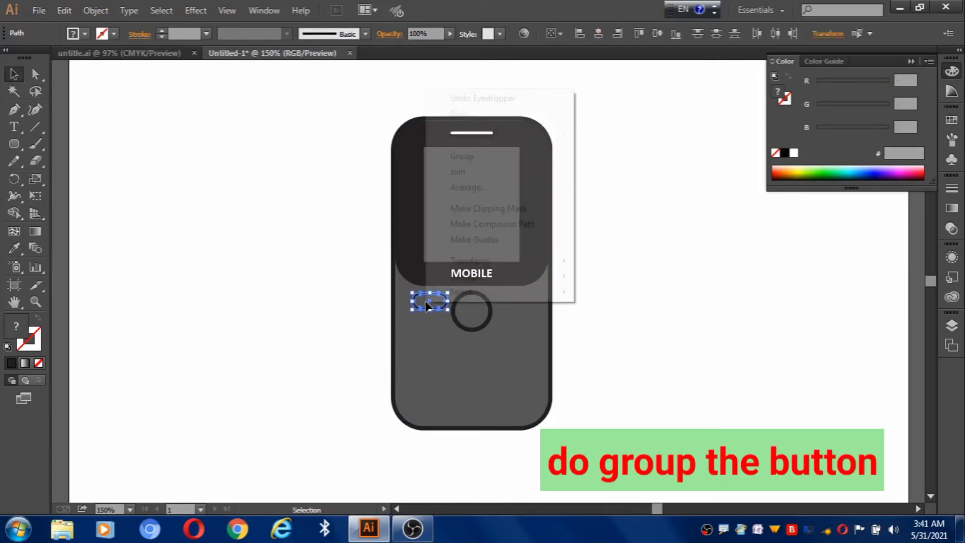
pyautogui.click(472, 155)
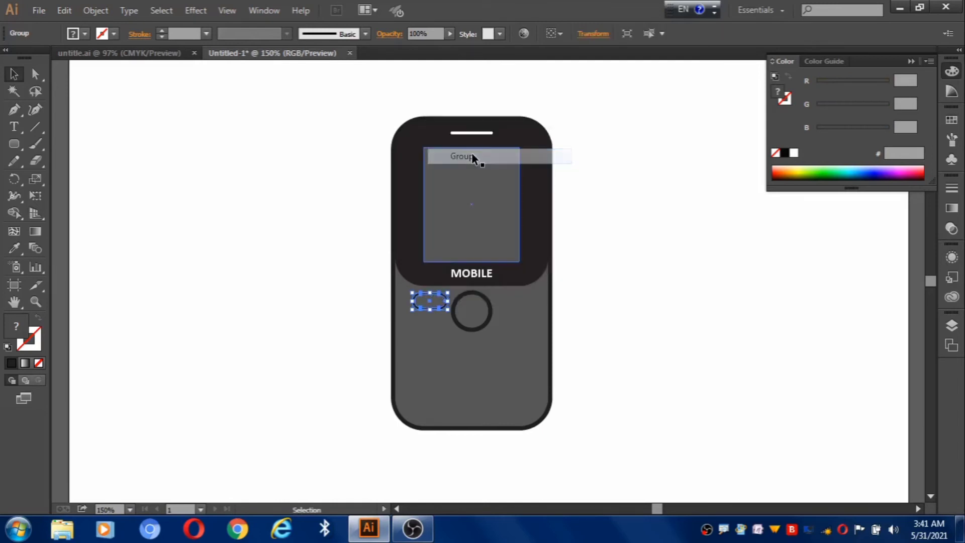
pyautogui.click(316, 345)
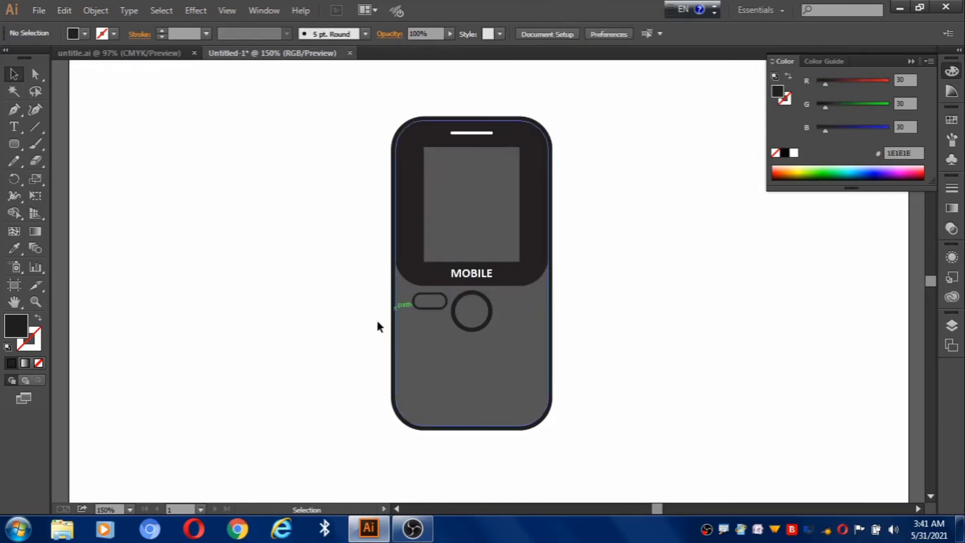
pyautogui.moveTo(434, 301); pyautogui.dragTo(422, 305)
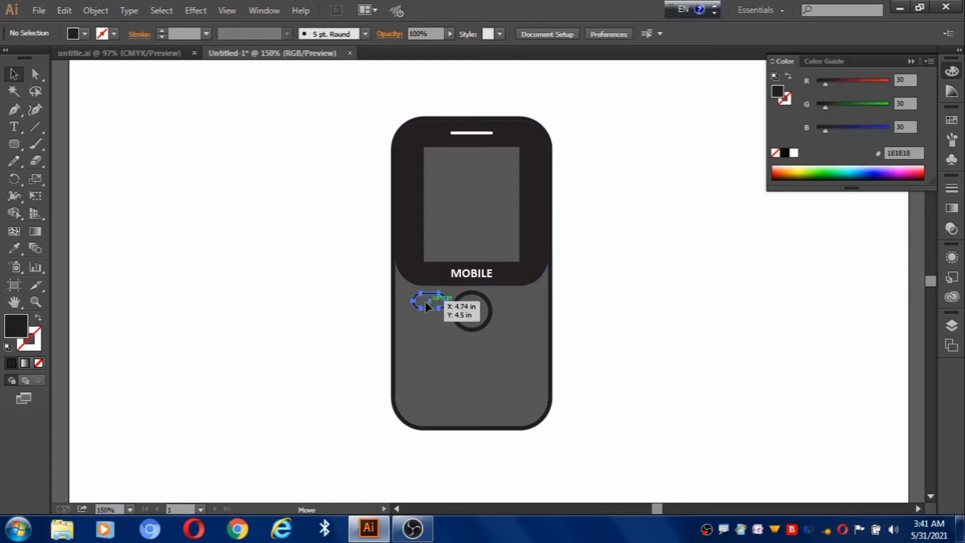
pyautogui.moveTo(422, 305); pyautogui.dragTo(422, 300)
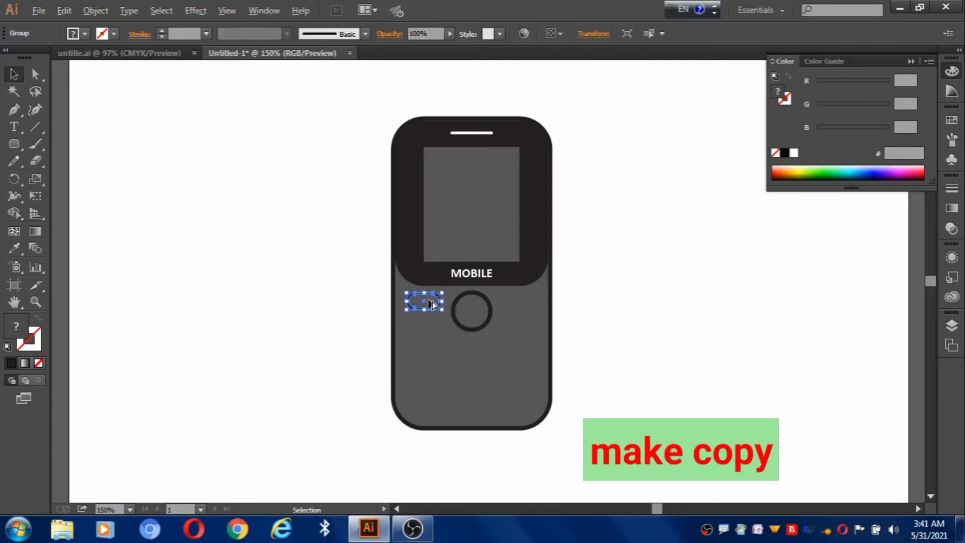
# Step: Copy the key below itself, then duplicate the pair right of the centre button and down twice
pyautogui.moveTo(433, 302); pyautogui.dragTo(430, 328)
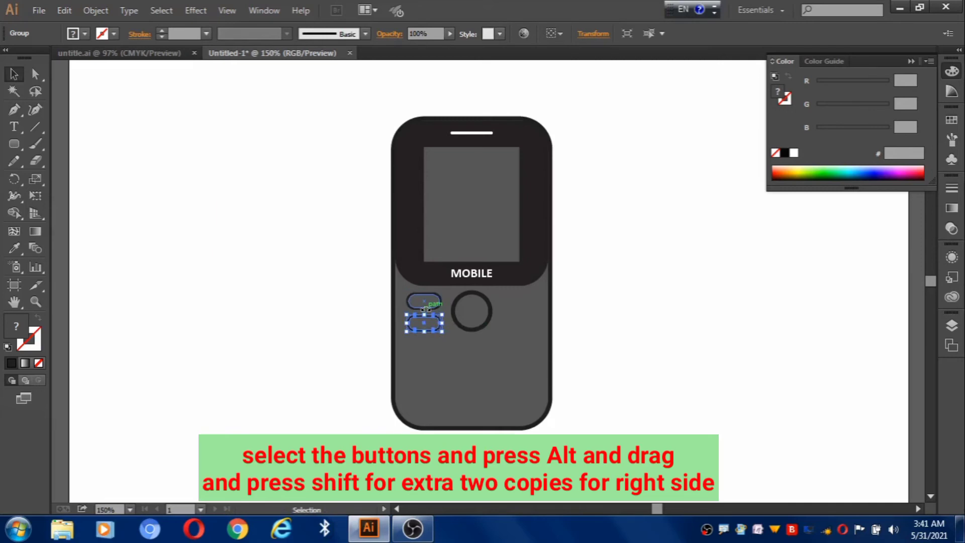
pyautogui.keyDown('shift'); pyautogui.click(424, 306); pyautogui.keyUp('shift')
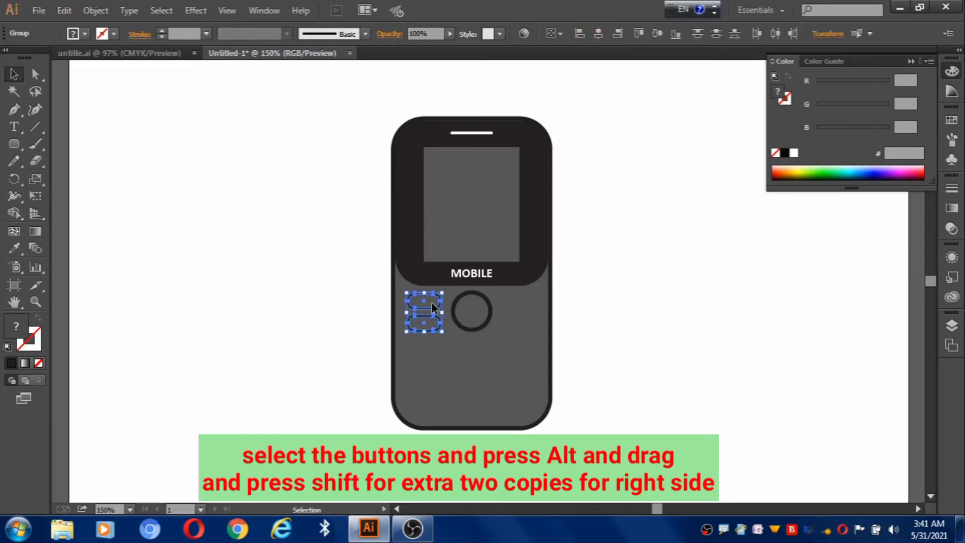
pyautogui.moveTo(432, 303); pyautogui.dragTo(529, 314)
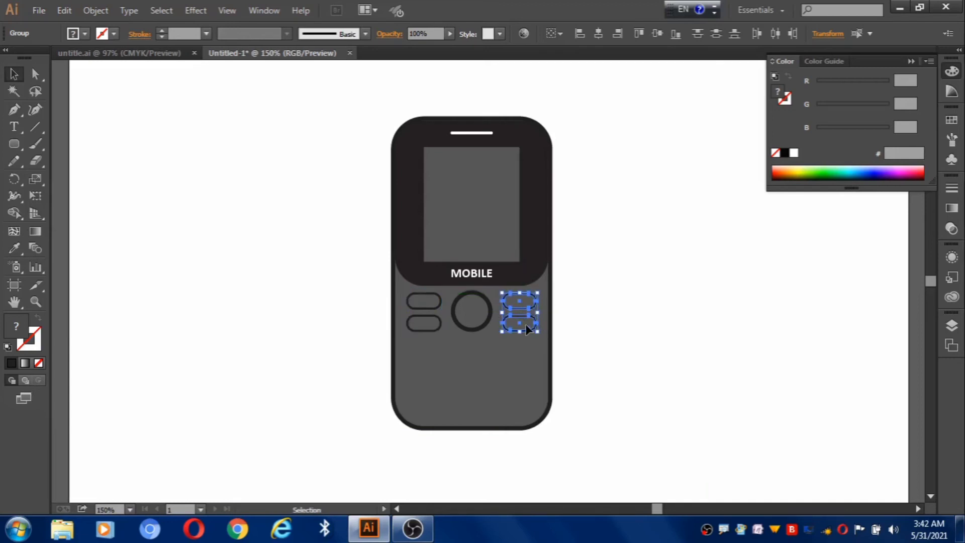
pyautogui.moveTo(529, 330); pyautogui.dragTo(529, 374)
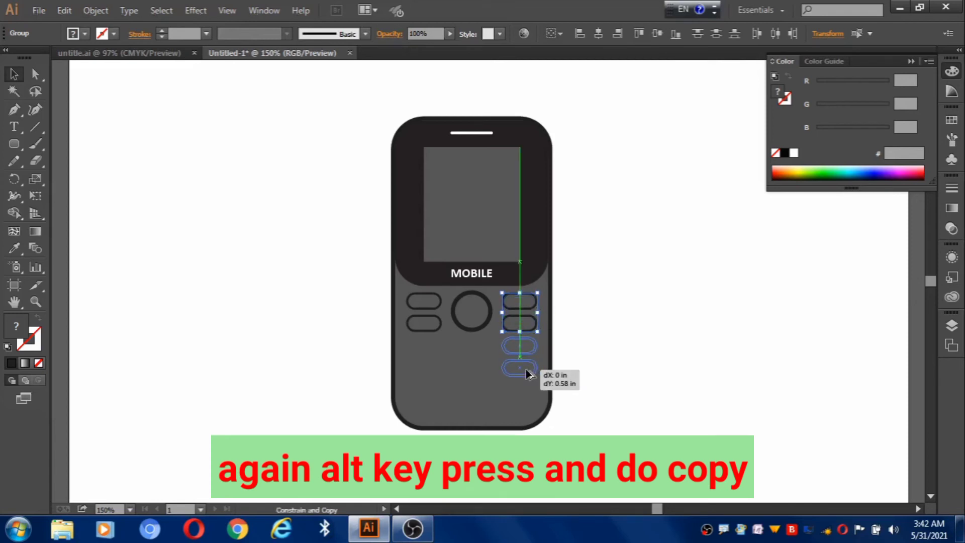
pyautogui.moveTo(526, 370); pyautogui.dragTo(525, 369)
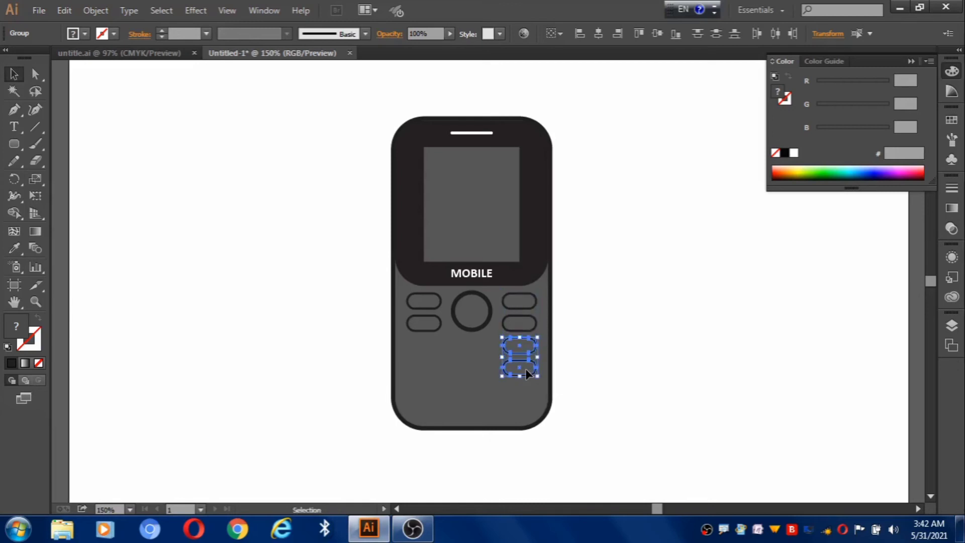
pyautogui.hotkey('ctrl', 'd')
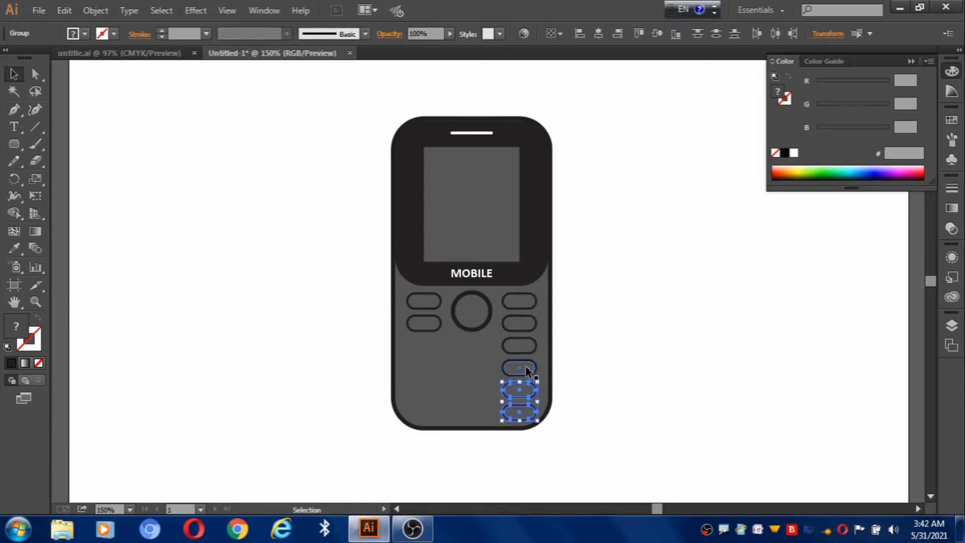
# Step: Copy the four-key right column under the centre button and repeat it to form the left column
pyautogui.keyDown('shift'); pyautogui.click(526, 370); pyautogui.keyUp('shift')
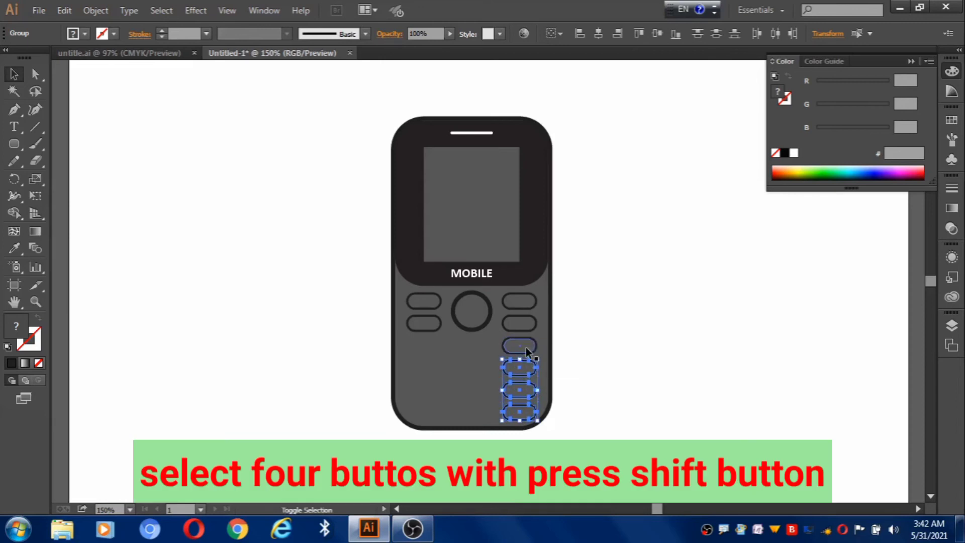
pyautogui.keyDown('shift'); pyautogui.click(526, 346); pyautogui.keyUp('shift')
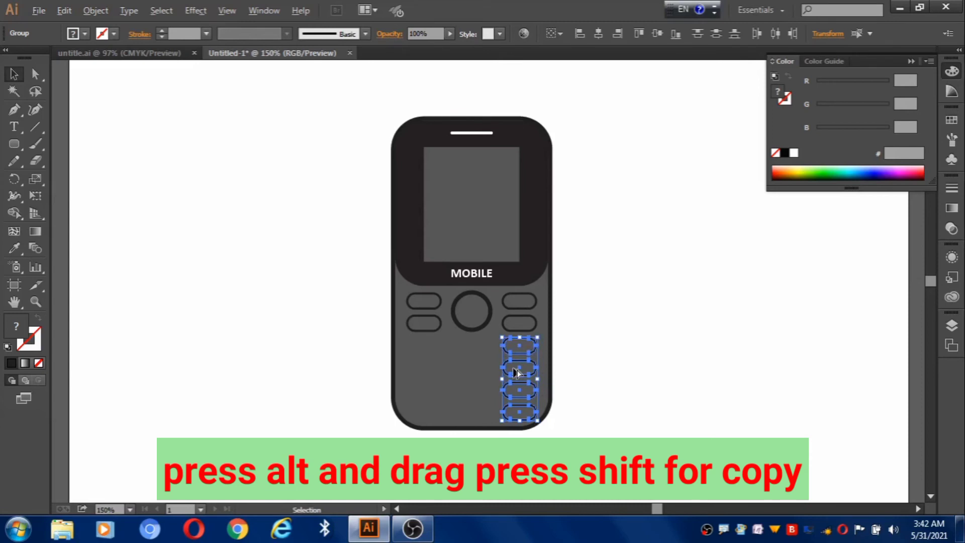
pyautogui.moveTo(512, 367); pyautogui.dragTo(471, 375)
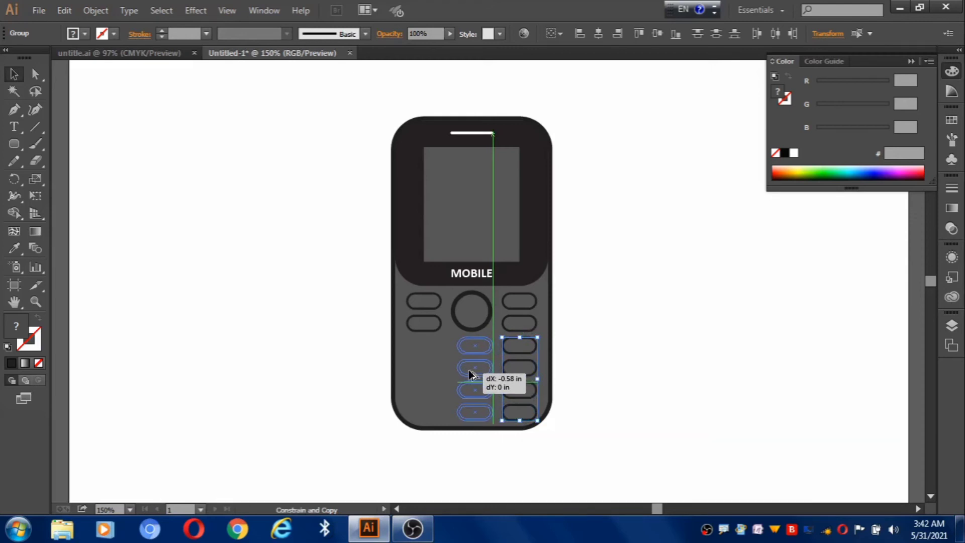
pyautogui.moveTo(472, 374); pyautogui.dragTo(468, 374)
pyautogui.hotkey('ctrl', 'd')
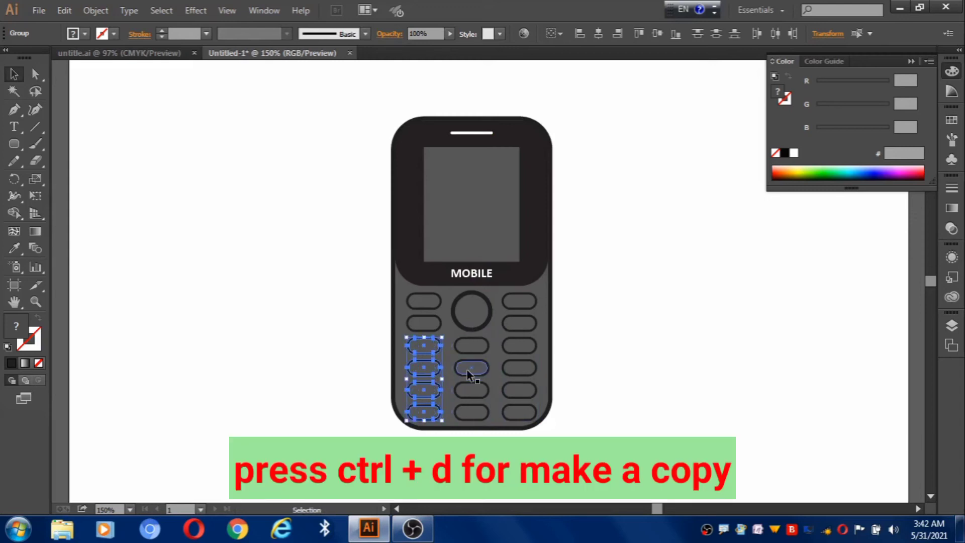
pyautogui.click(310, 327)
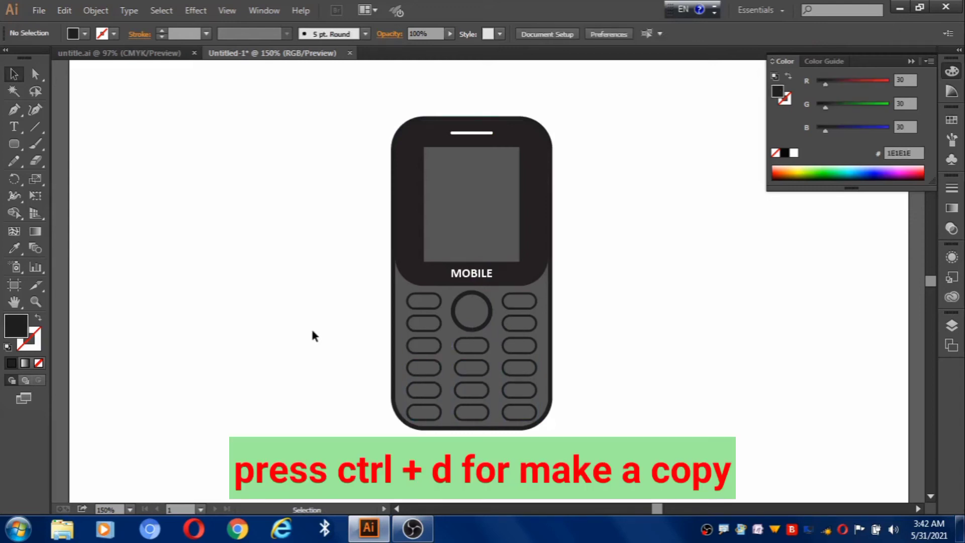
pyautogui.click(419, 326)
# Step: Ungroup the second-row left key and fill its inner shape green 157F03
pyautogui.rightClick(419, 326)
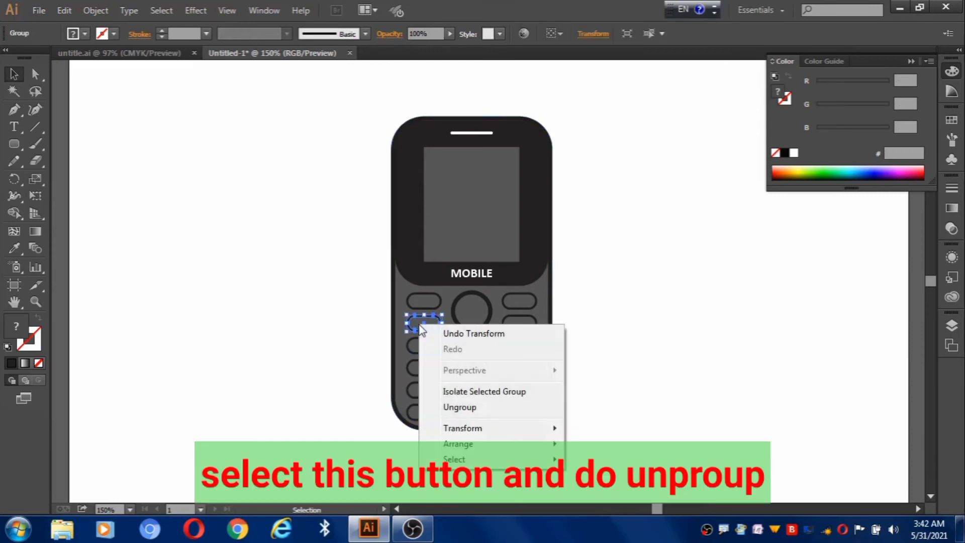
pyautogui.click(460, 406)
pyautogui.click(296, 354)
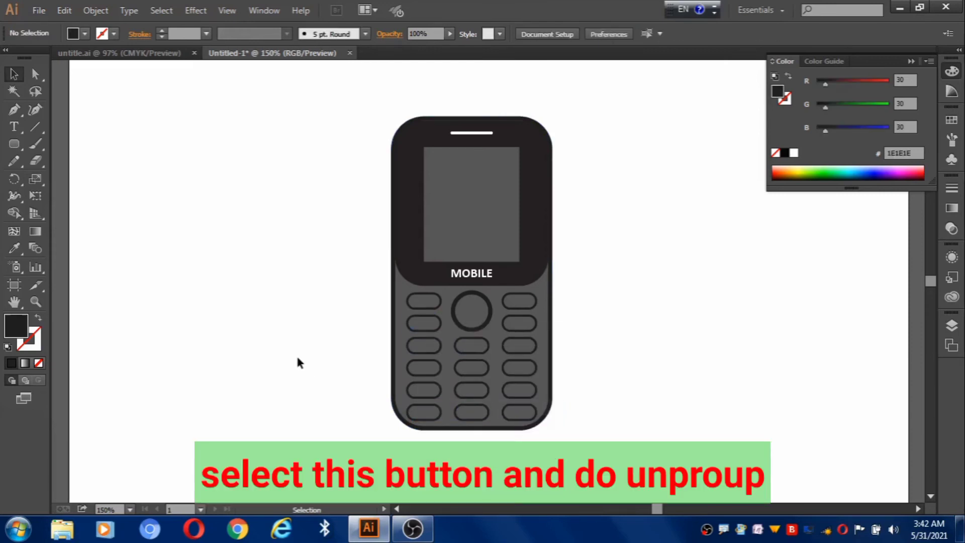
pyautogui.click(416, 324)
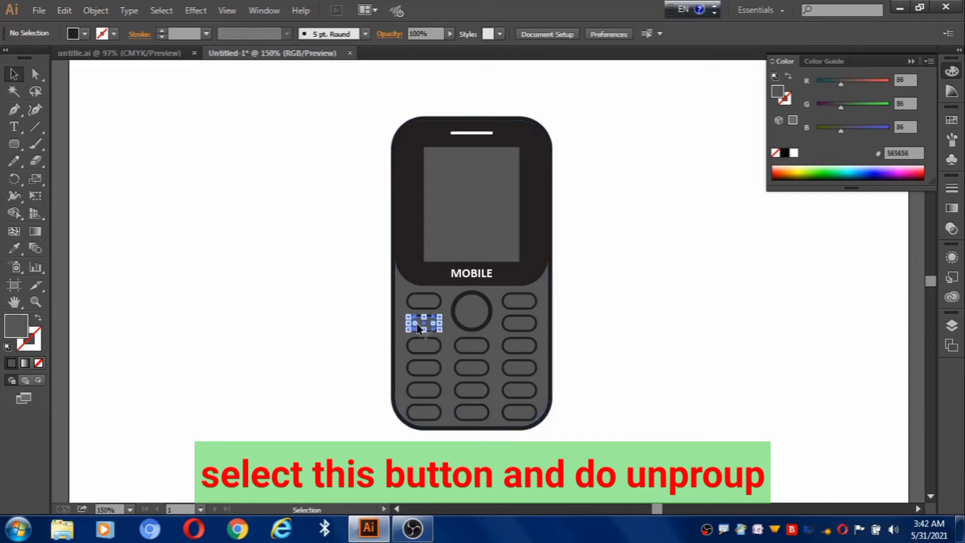
pyautogui.doubleClick(25, 329)
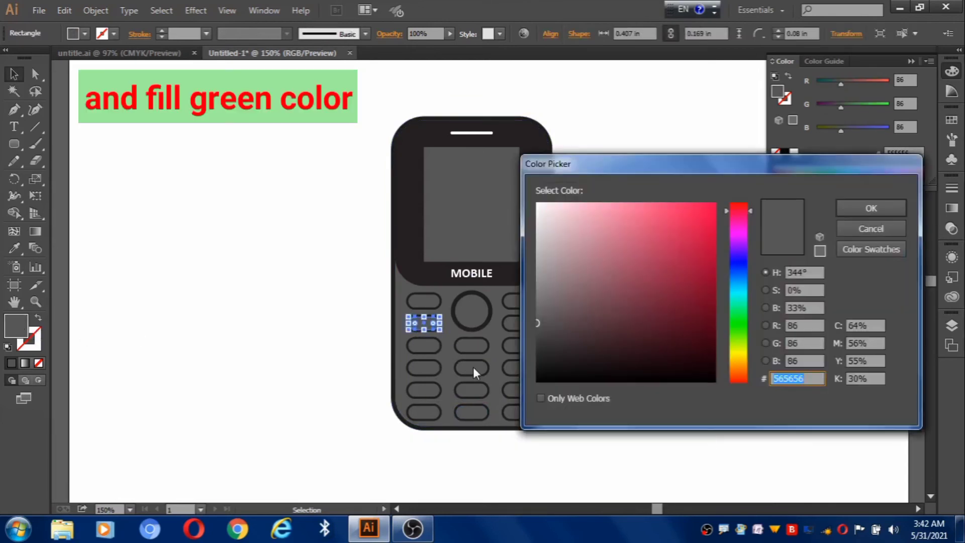
pyautogui.click(746, 327)
pyautogui.click(714, 292)
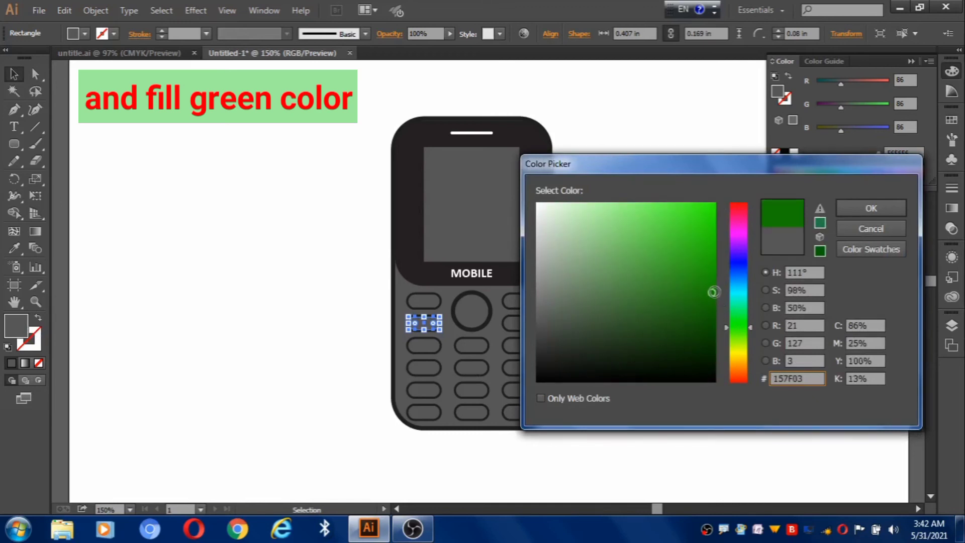
pyautogui.click(876, 206)
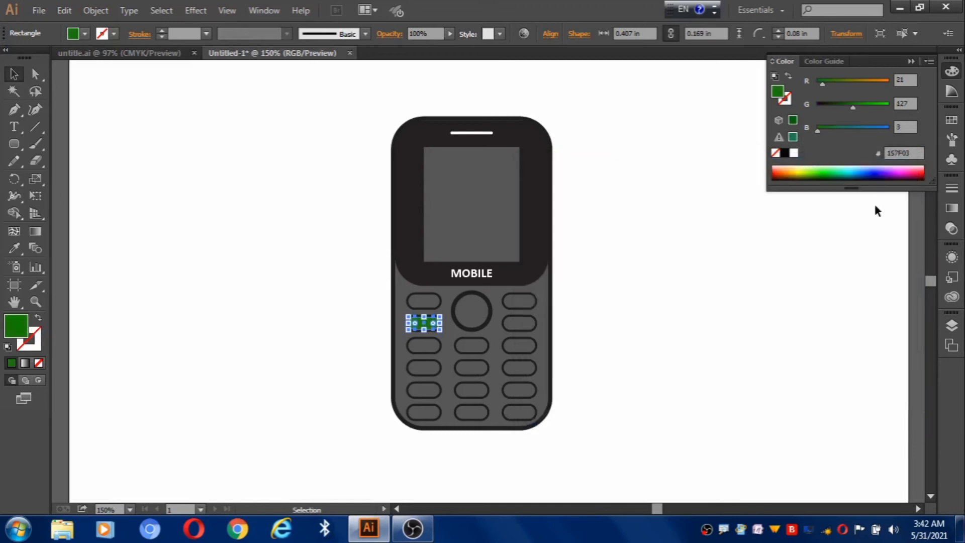
pyautogui.click(327, 286)
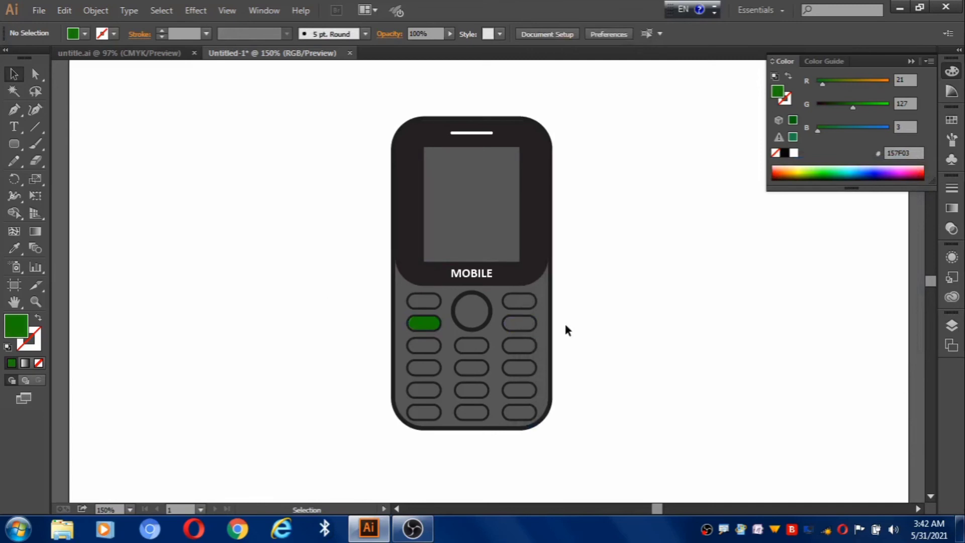
# Step: Ungroup the second-row right key and fill its inner shape bright red FC0303
pyautogui.click(525, 324)
pyautogui.rightClick(525, 324)
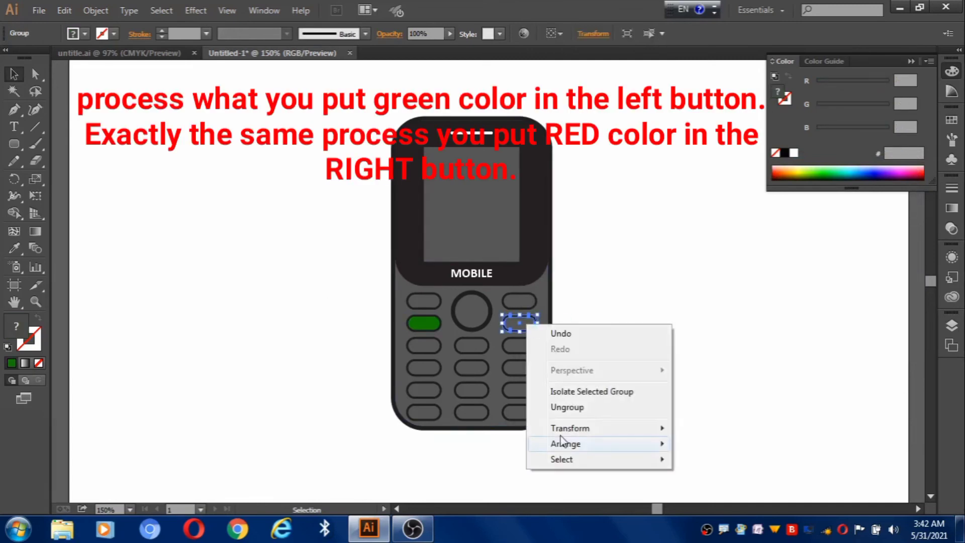
pyautogui.click(568, 407)
pyautogui.click(664, 250)
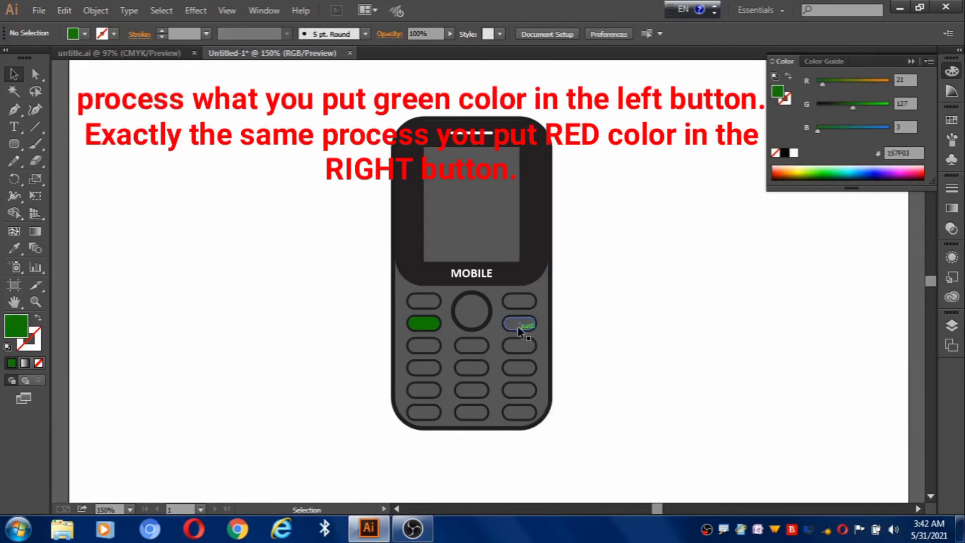
pyautogui.click(515, 324)
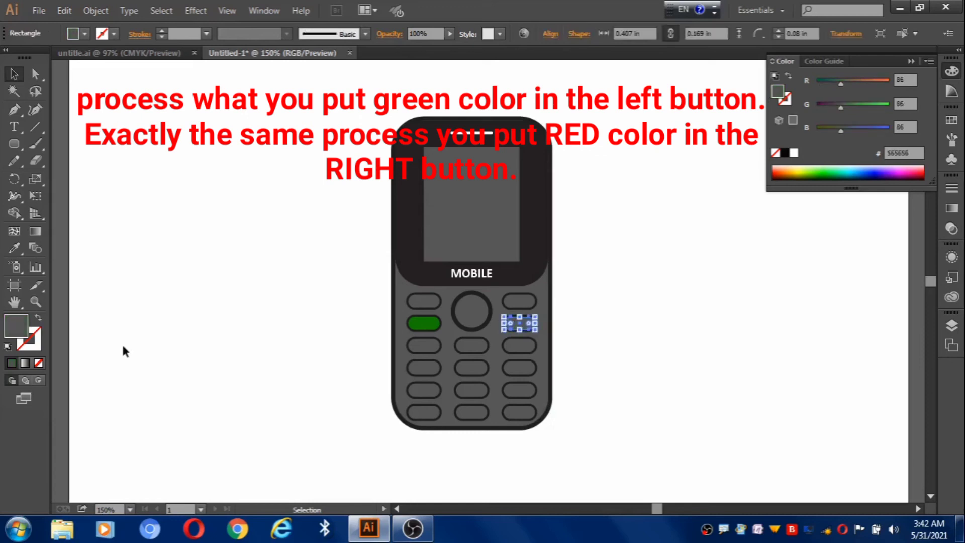
pyautogui.doubleClick(15, 324)
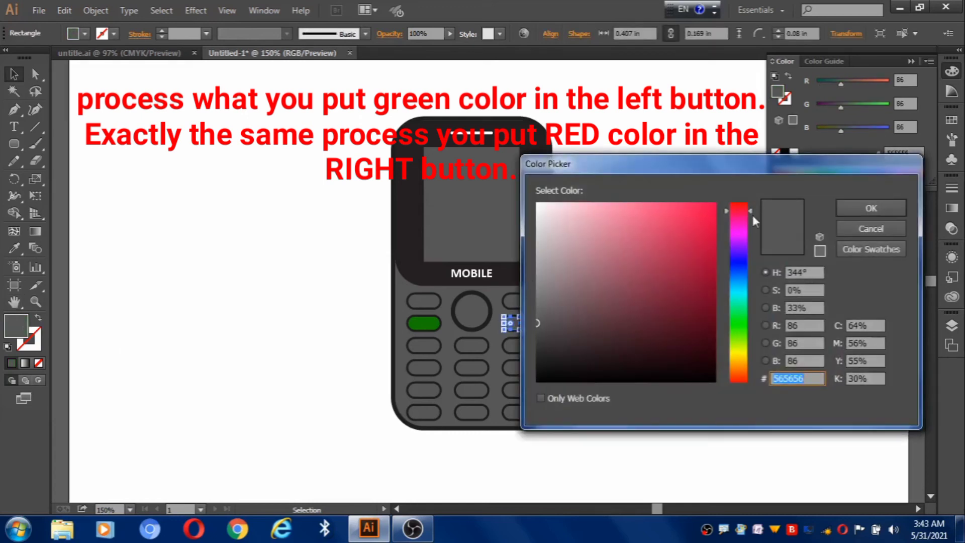
pyautogui.moveTo(749, 210); pyautogui.dragTo(744, 173)
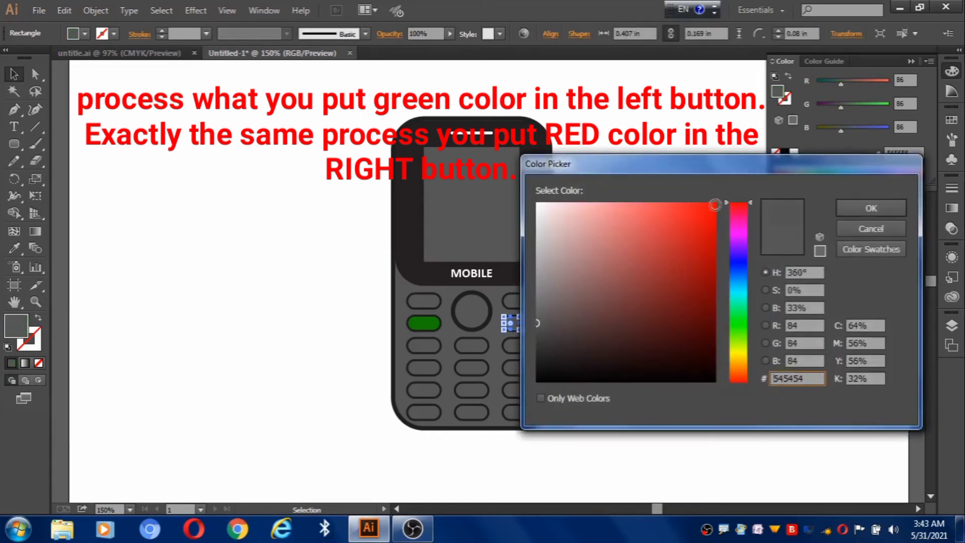
pyautogui.click(713, 204)
pyautogui.click(871, 208)
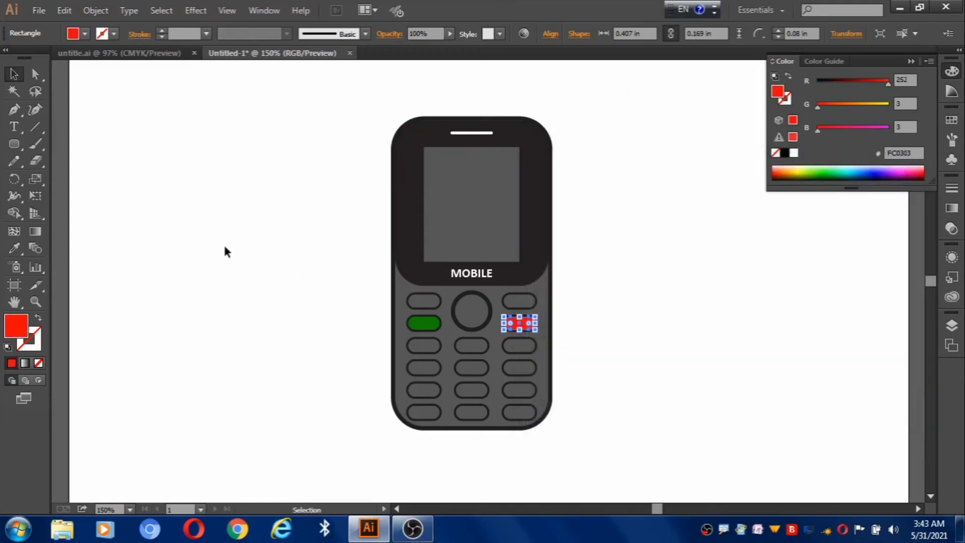
pyautogui.click(200, 269)
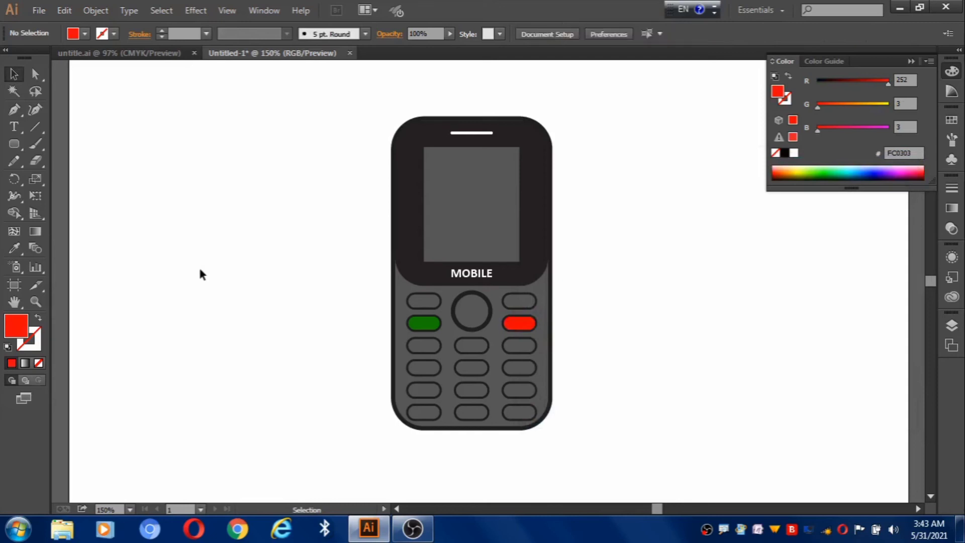
# Step: Select all phone parts, undo an accidental Align Center, group them, and zoom out
pyautogui.moveTo(356, 98); pyautogui.dragTo(564, 444)
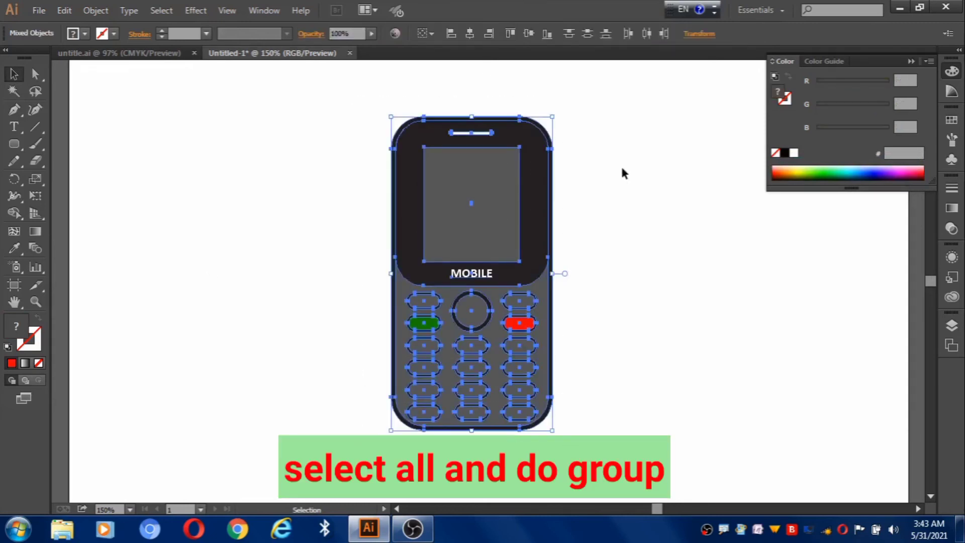
pyautogui.click(469, 34)
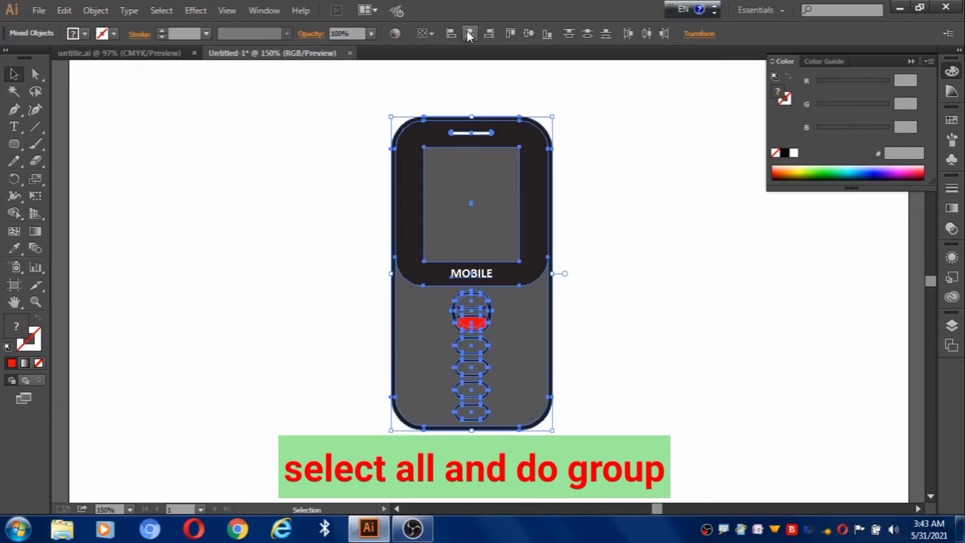
pyautogui.hotkey('ctrl', 'z')
pyautogui.rightClick(635, 193)
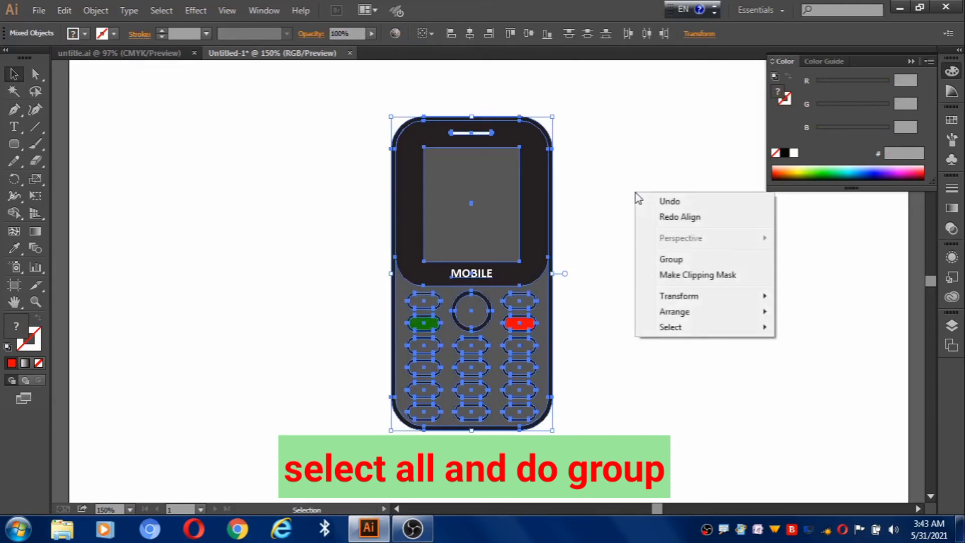
pyautogui.click(671, 261)
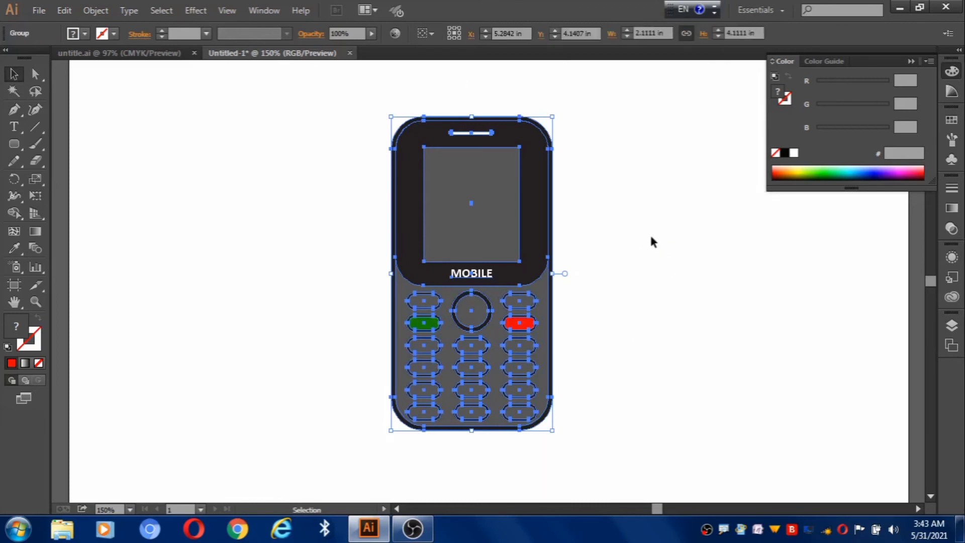
pyautogui.click(651, 241)
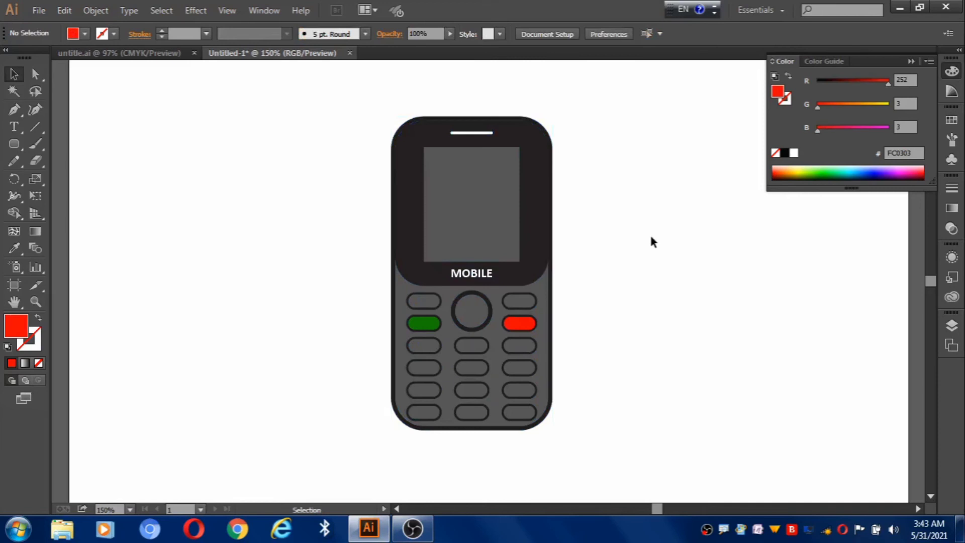
pyautogui.press('a')
pyautogui.hotkey('ctrl', '-')
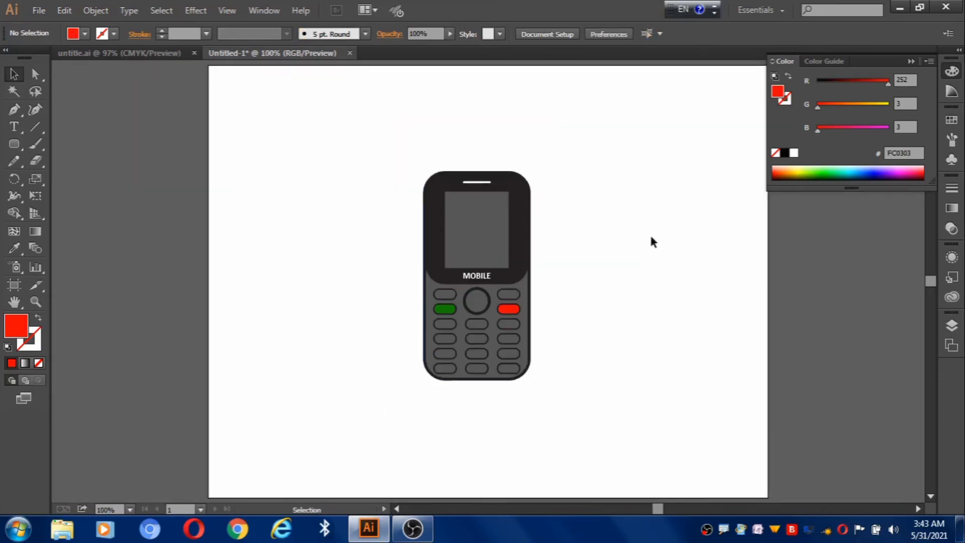
# Step: Enlarge the grouped phone to about 2.7 × 5.25 in and move it to the artboard's right side
pyautogui.moveTo(406, 158); pyautogui.dragTo(540, 395)
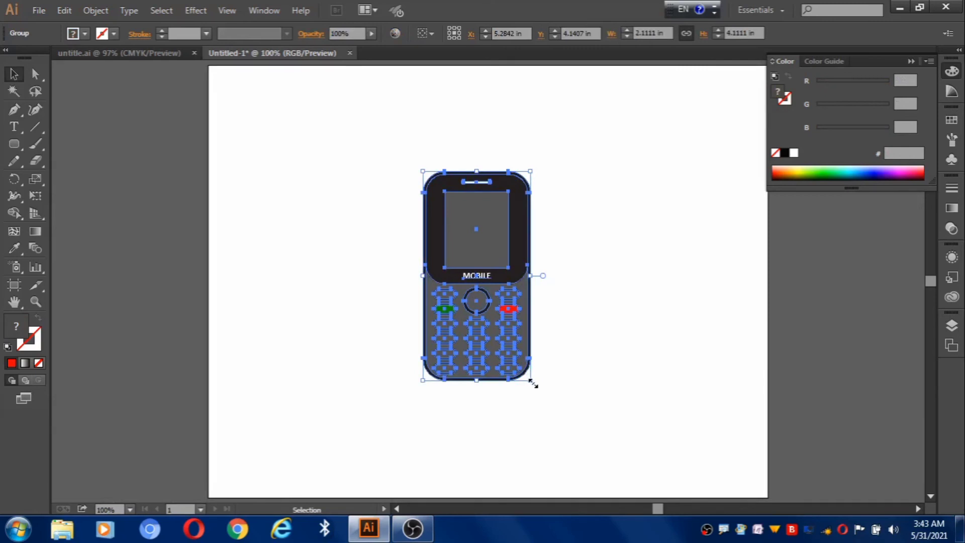
pyautogui.moveTo(531, 382); pyautogui.dragTo(562, 412)
pyautogui.moveTo(484, 247); pyautogui.dragTo(606, 263)
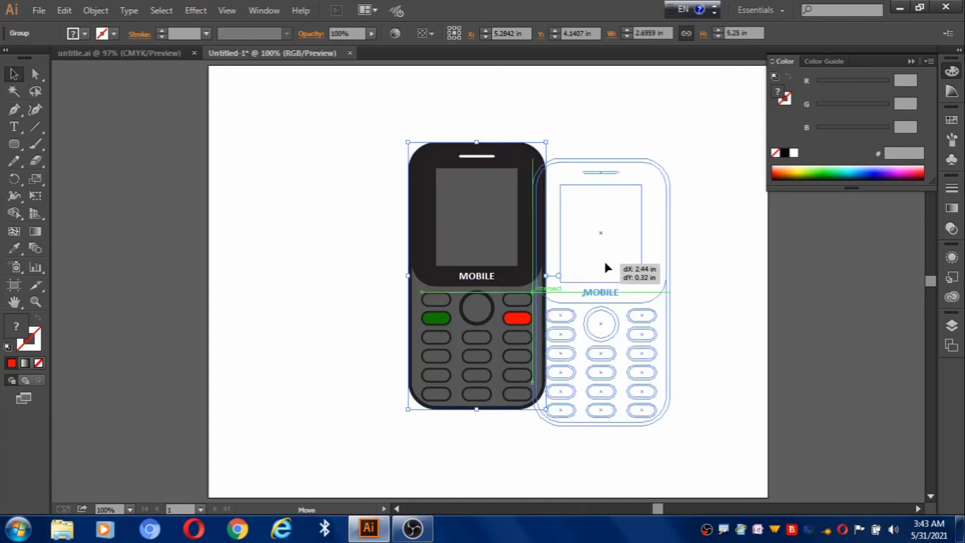
pyautogui.moveTo(605, 267); pyautogui.dragTo(605, 267)
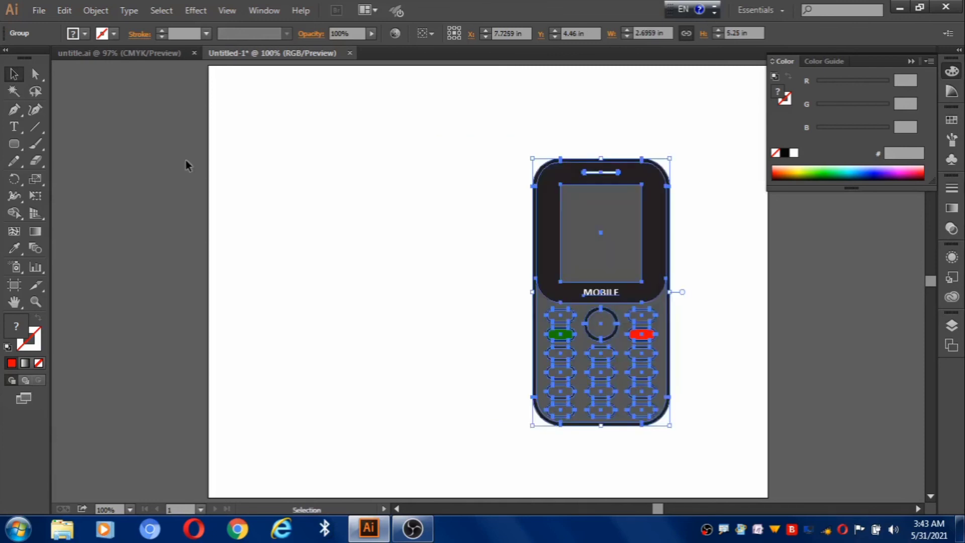
# Step: Copy the black smartphone icon from the untitle.ai document
pyautogui.click(134, 50)
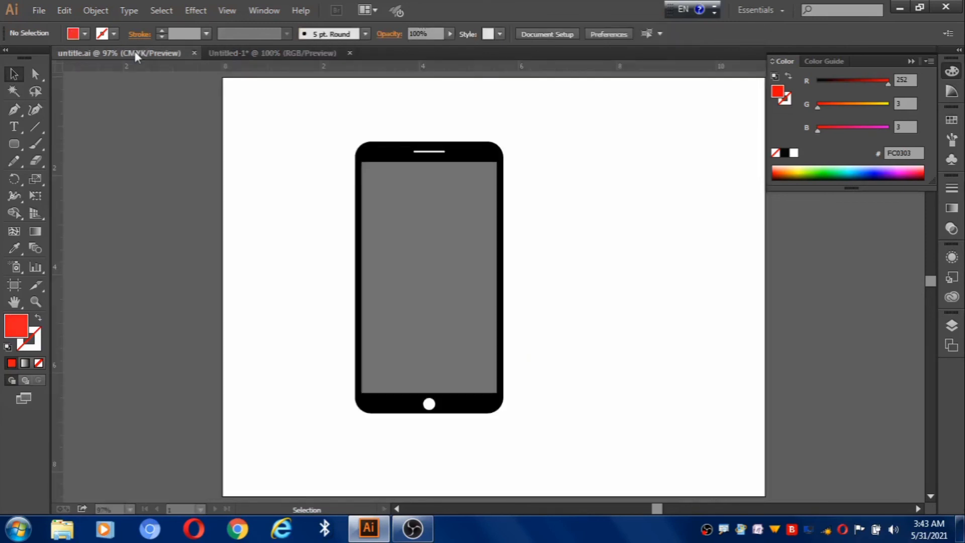
pyautogui.moveTo(328, 121); pyautogui.dragTo(529, 437)
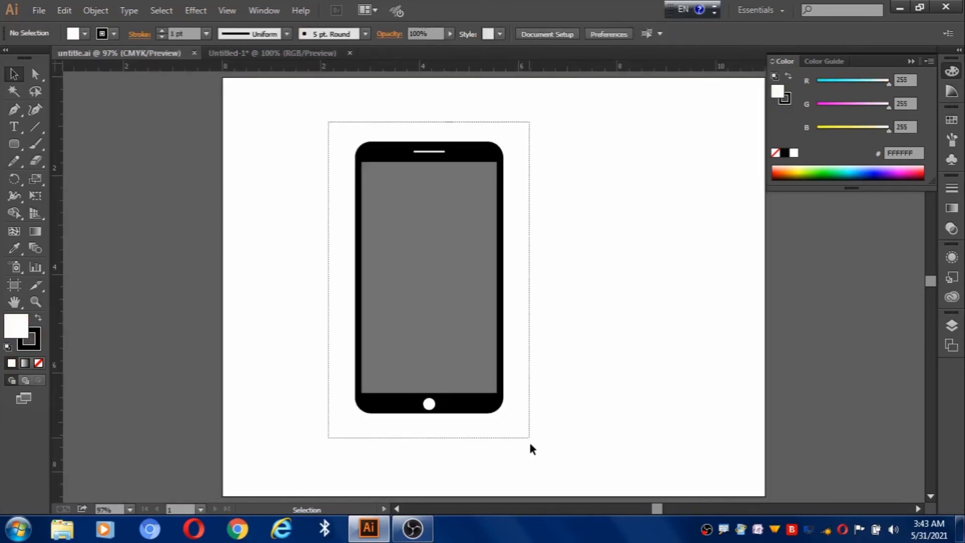
pyautogui.click(64, 10)
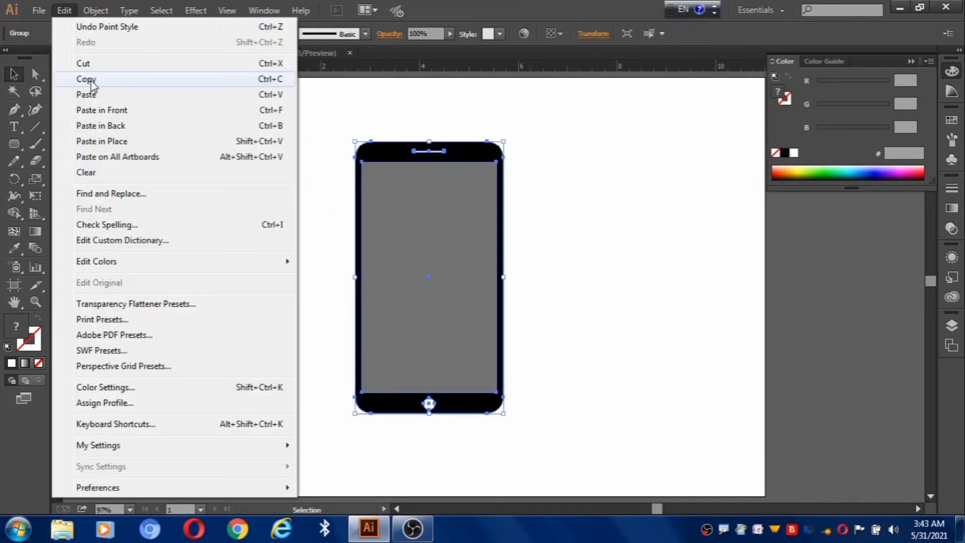
pyautogui.click(91, 82)
# Step: Paste the smartphone into Untitled-1 and place it left of the keypad phone
pyautogui.click(254, 54)
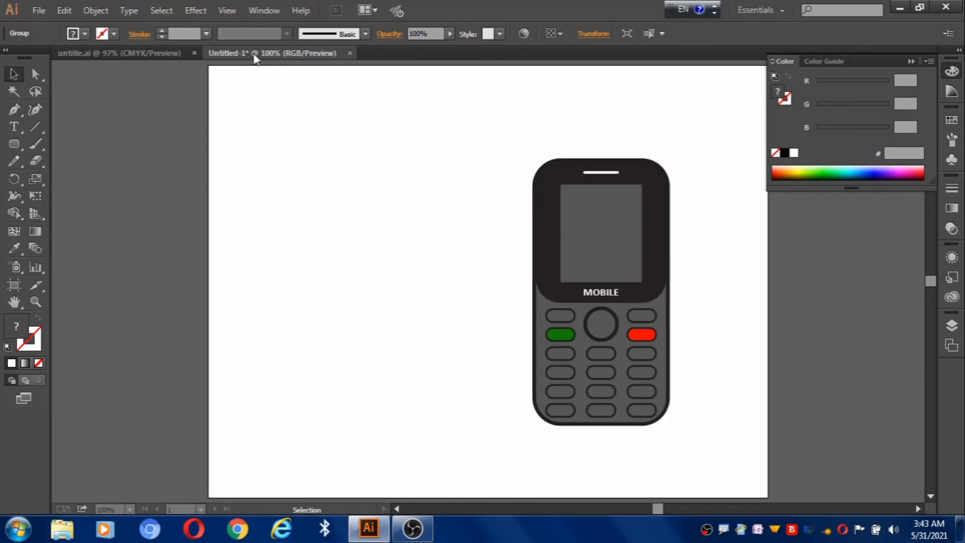
pyautogui.click(64, 10)
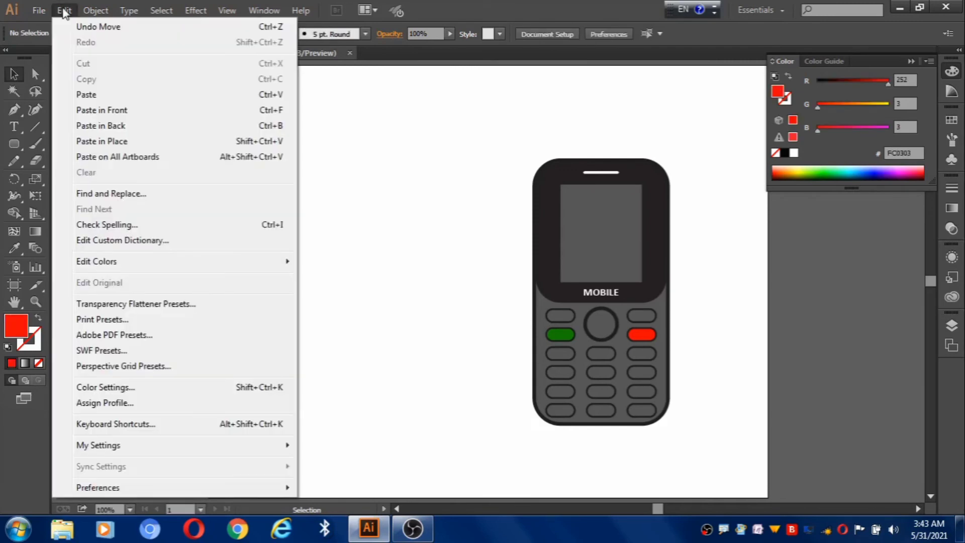
pyautogui.click(86, 95)
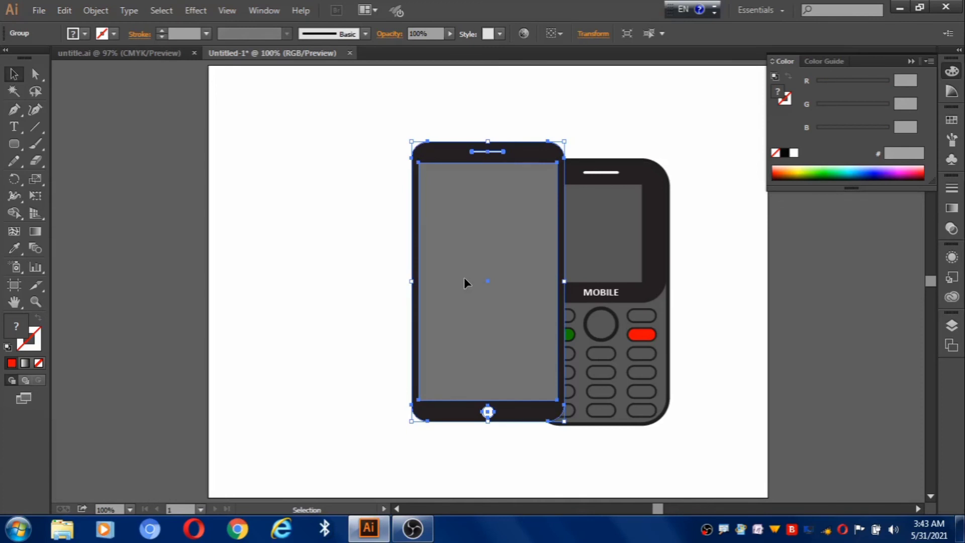
pyautogui.moveTo(463, 276); pyautogui.dragTo(364, 282)
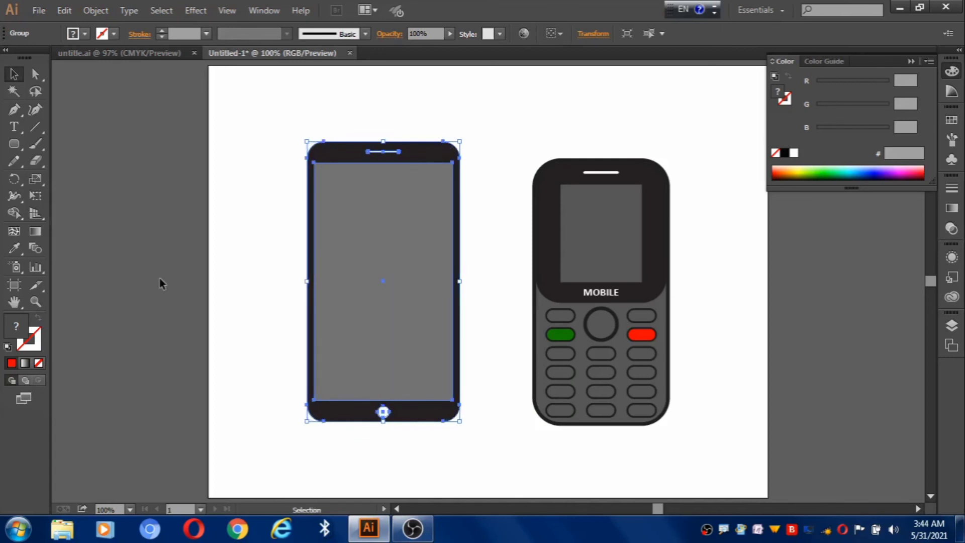
pyautogui.click(159, 278)
# Step: Draw an artboard-sized rectangle filled dark green 0D4F01
pyautogui.click(13, 144)
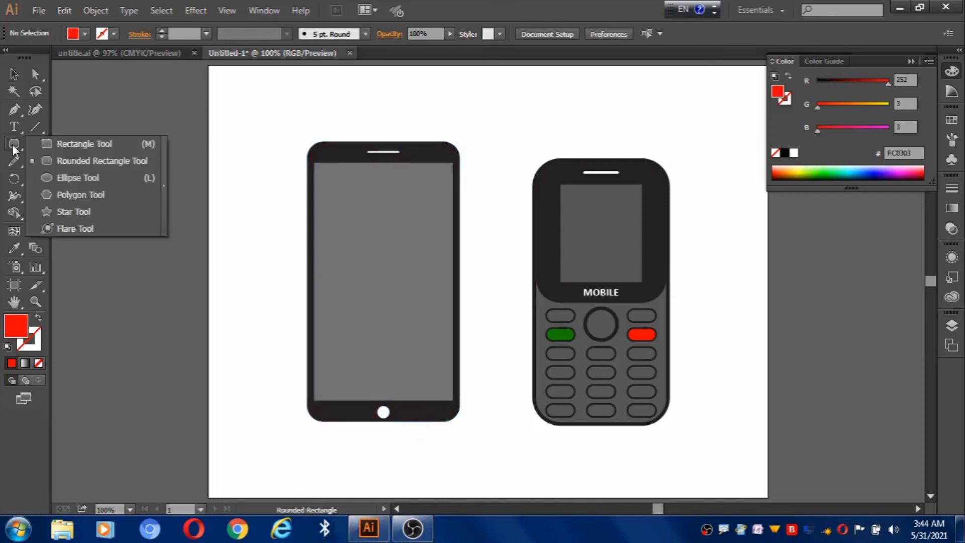
pyautogui.click(84, 143)
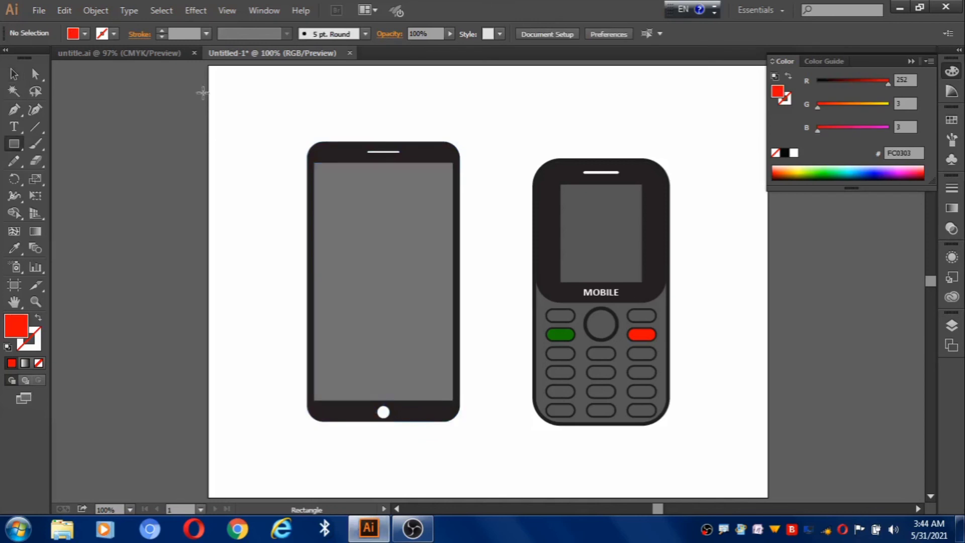
pyautogui.moveTo(208, 66)
pyautogui.mouseDown()
pyautogui.moveTo(300, 134)
pyautogui.moveTo(708, 391)
pyautogui.moveTo(767, 497)
pyautogui.mouseUp()
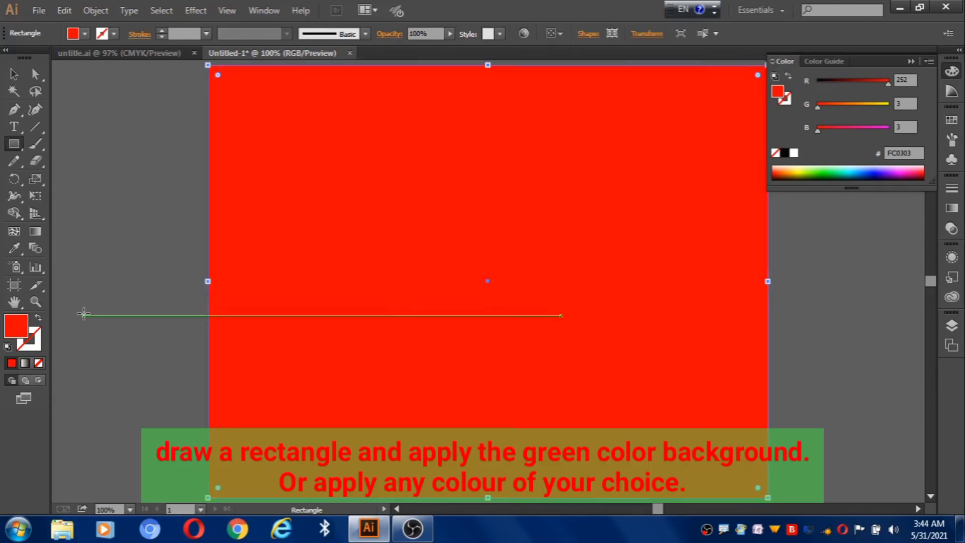
pyautogui.doubleClick(22, 328)
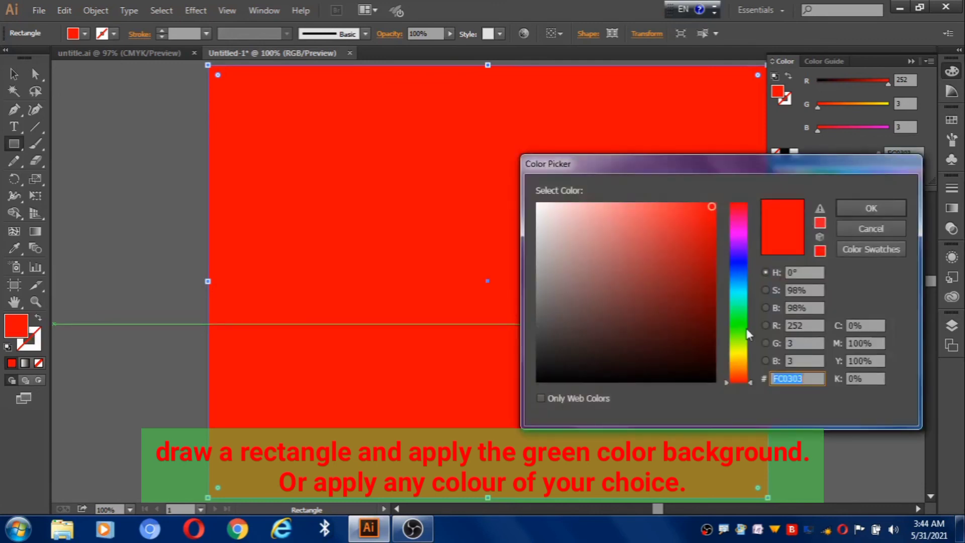
pyautogui.click(746, 327)
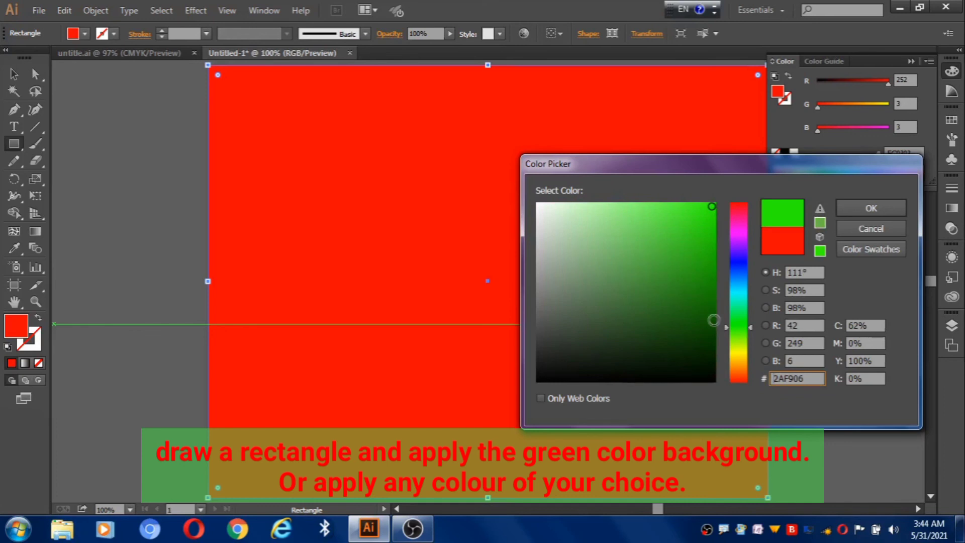
pyautogui.click(715, 325)
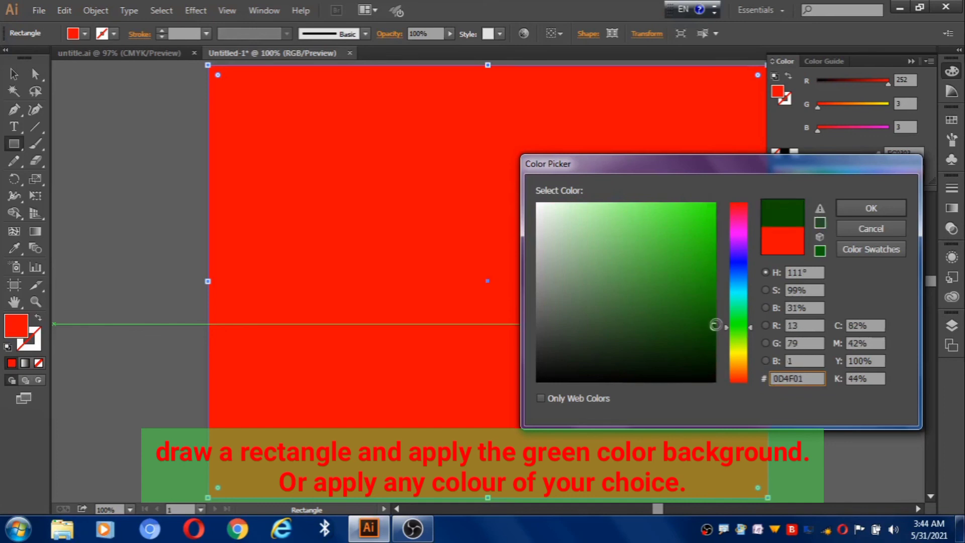
pyautogui.click(872, 206)
# Step: Send the green rectangle behind both phones as the background
pyautogui.press('v')
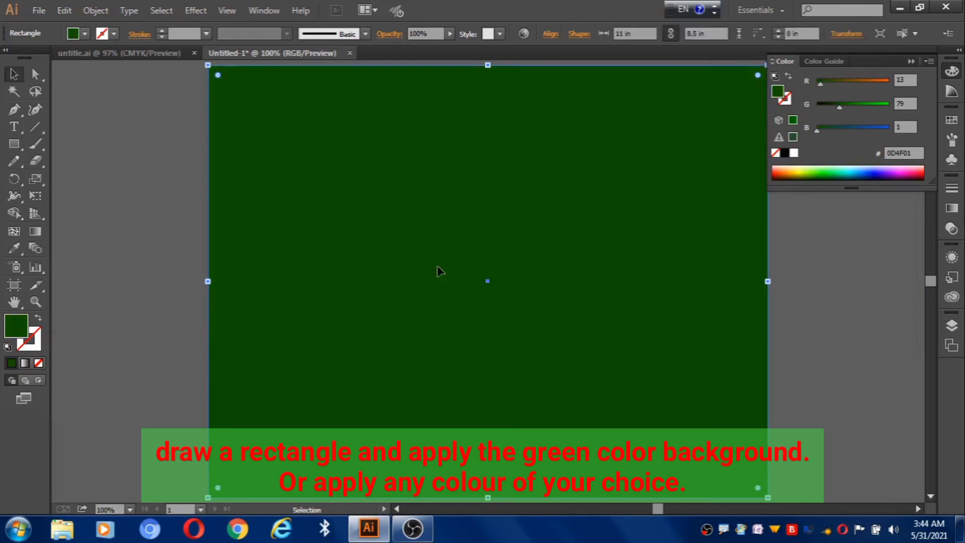
pyautogui.rightClick(448, 256)
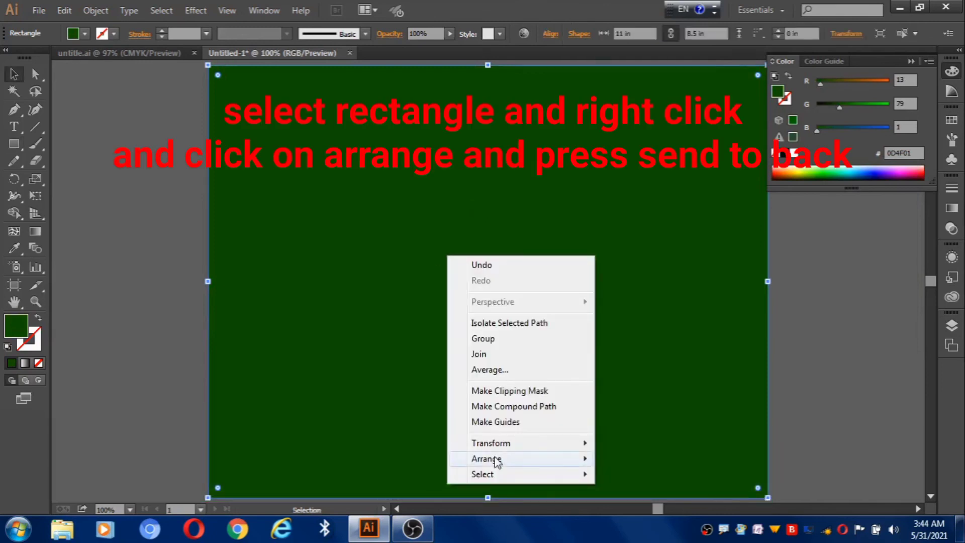
pyautogui.click(638, 504)
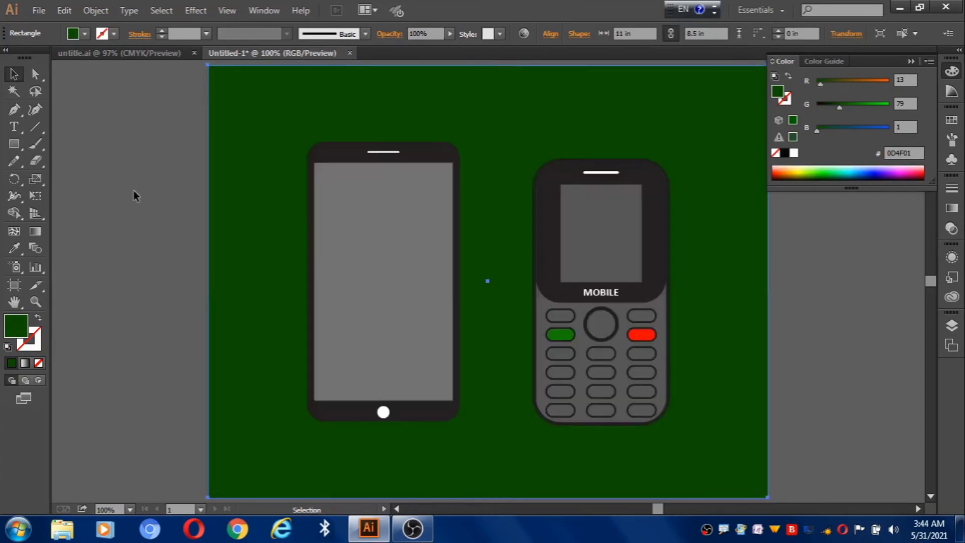
pyautogui.click(134, 190)
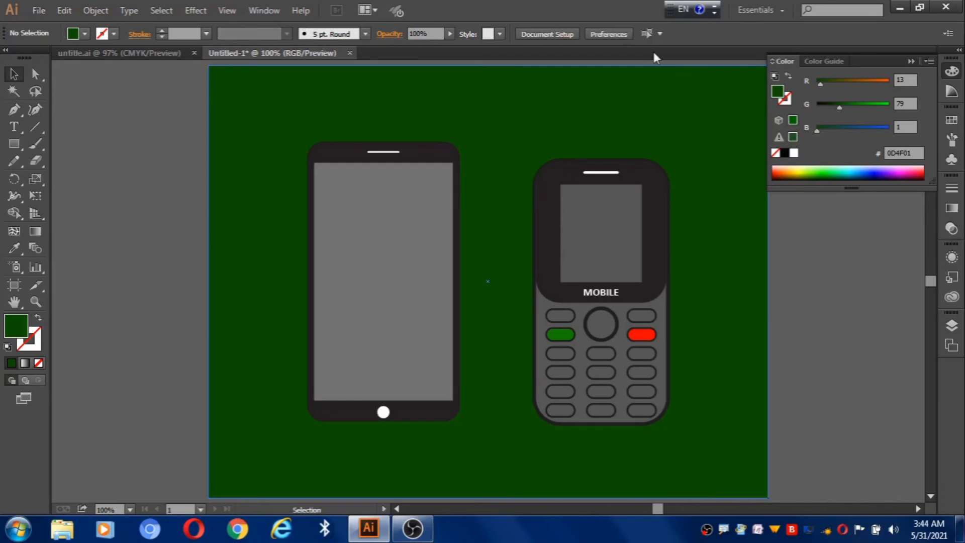
pyautogui.click(653, 52)
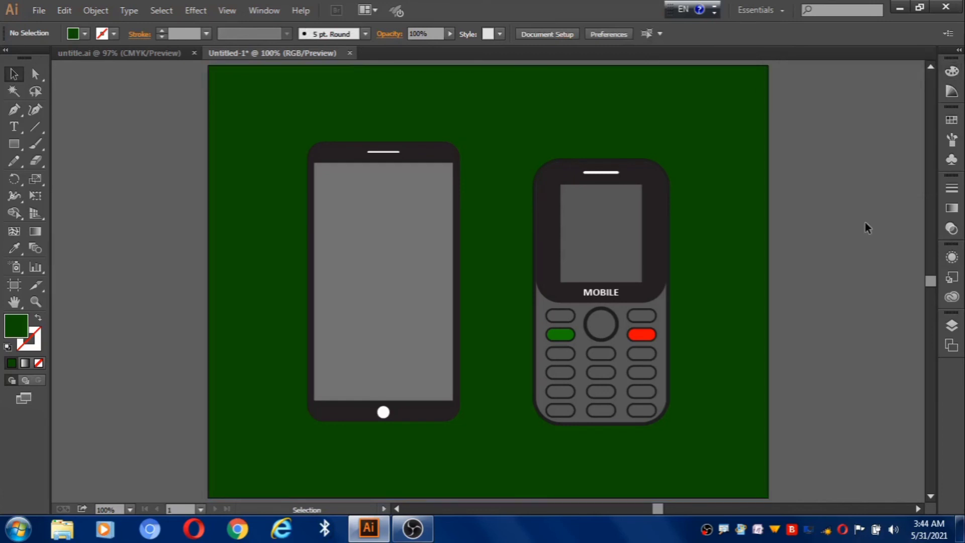